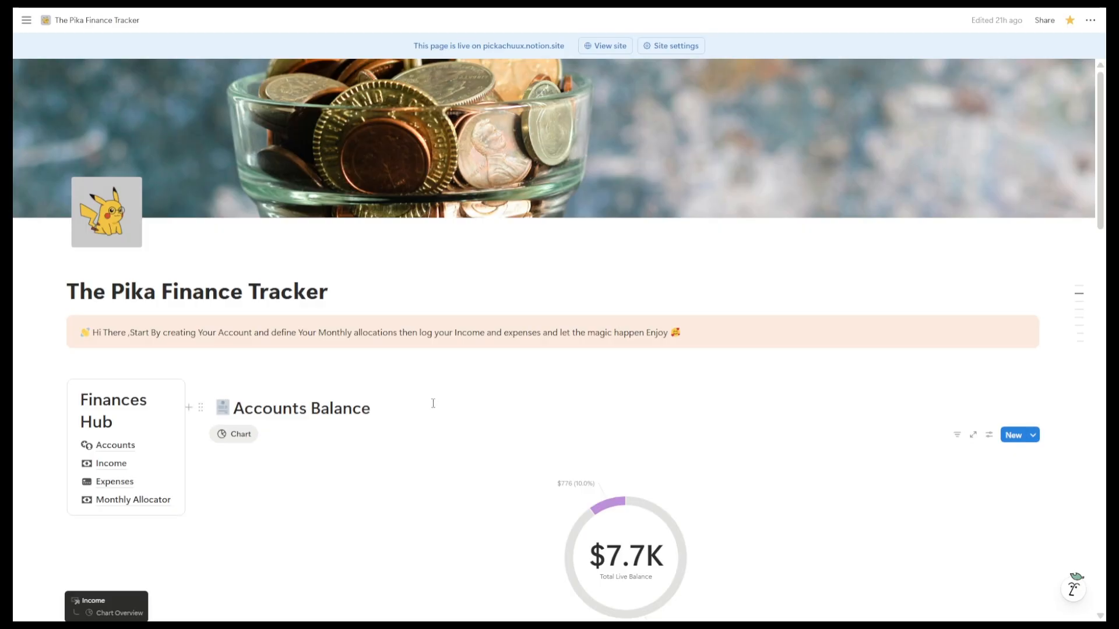
Step: Review the dashboard charts and switch both the Income and Expenses charts to their This Month views
scroll(408, 420, "down", 2)
scroll(356, 415, "down", 2)
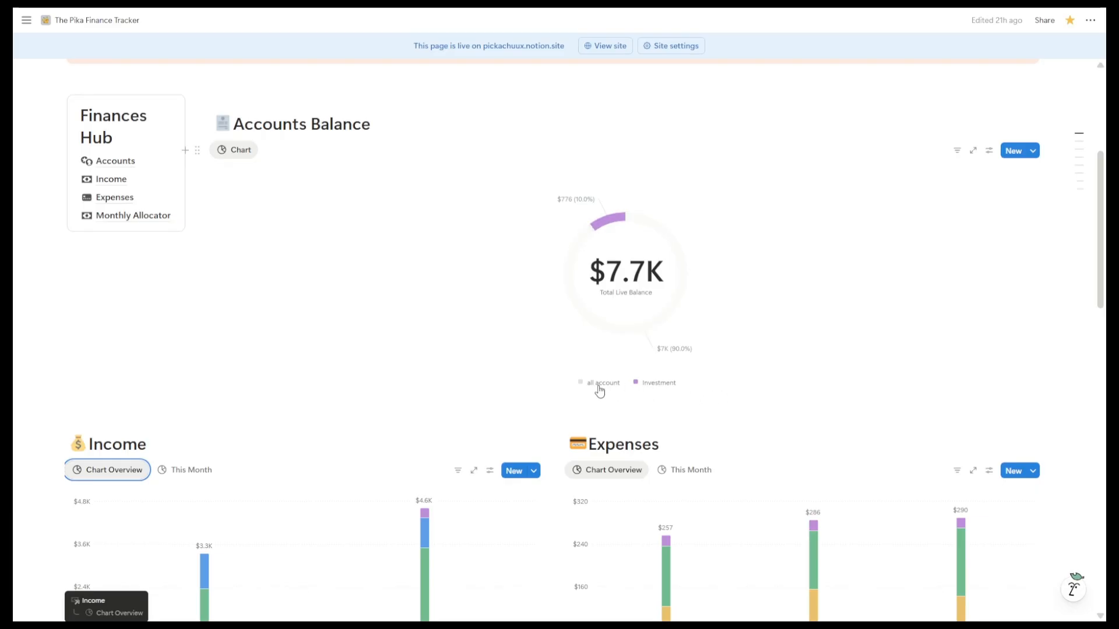
scroll(277, 327, "down", 4)
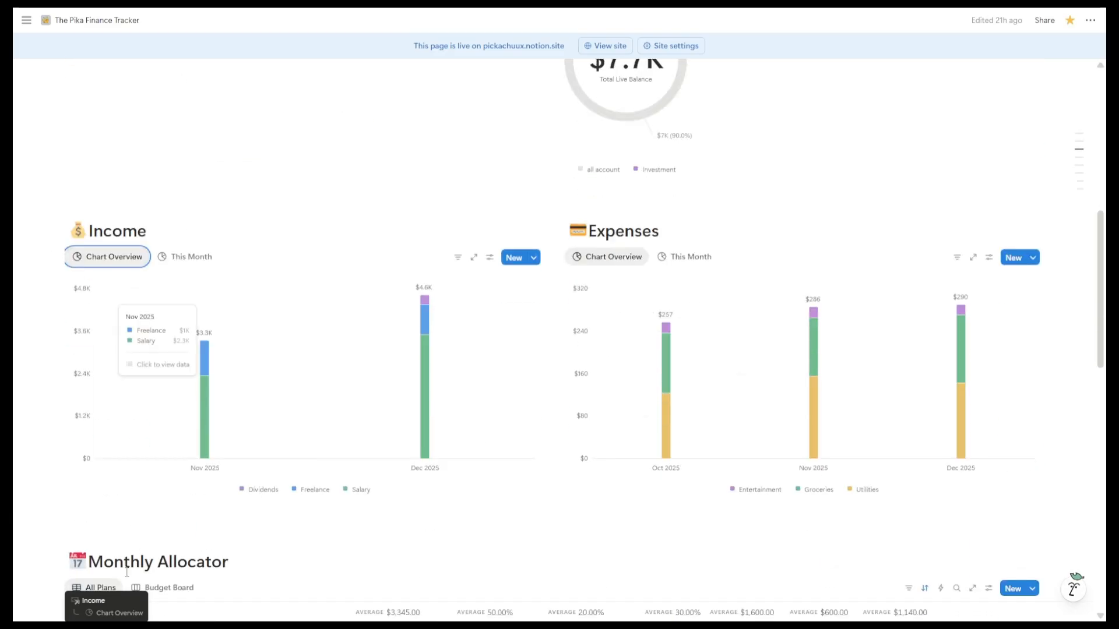
scroll(349, 385, "up", 1)
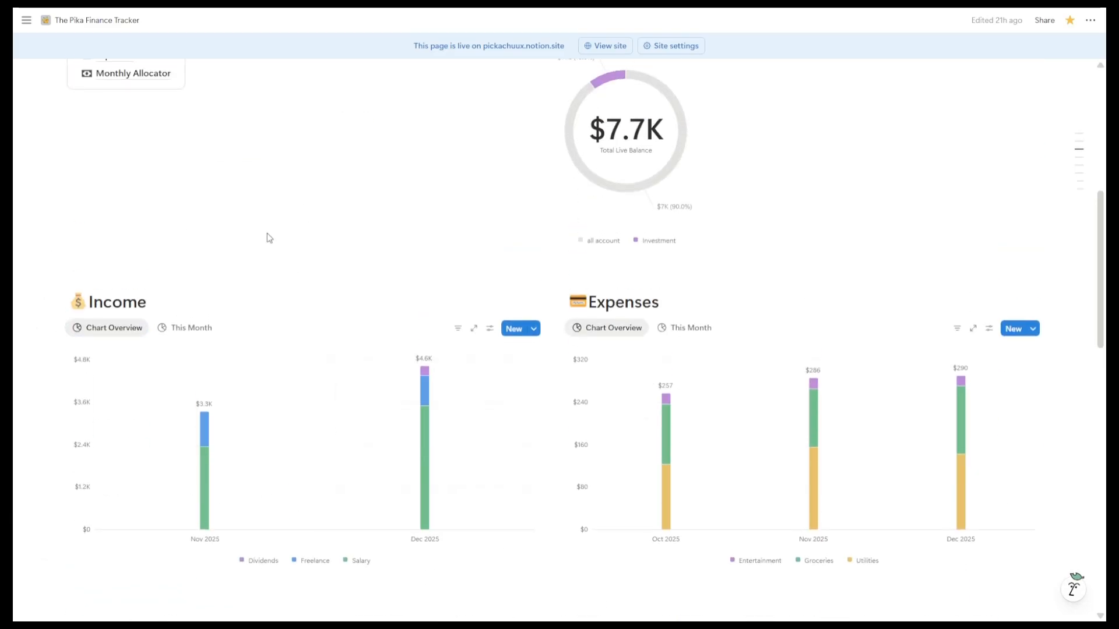
scroll(262, 227, "down", 1)
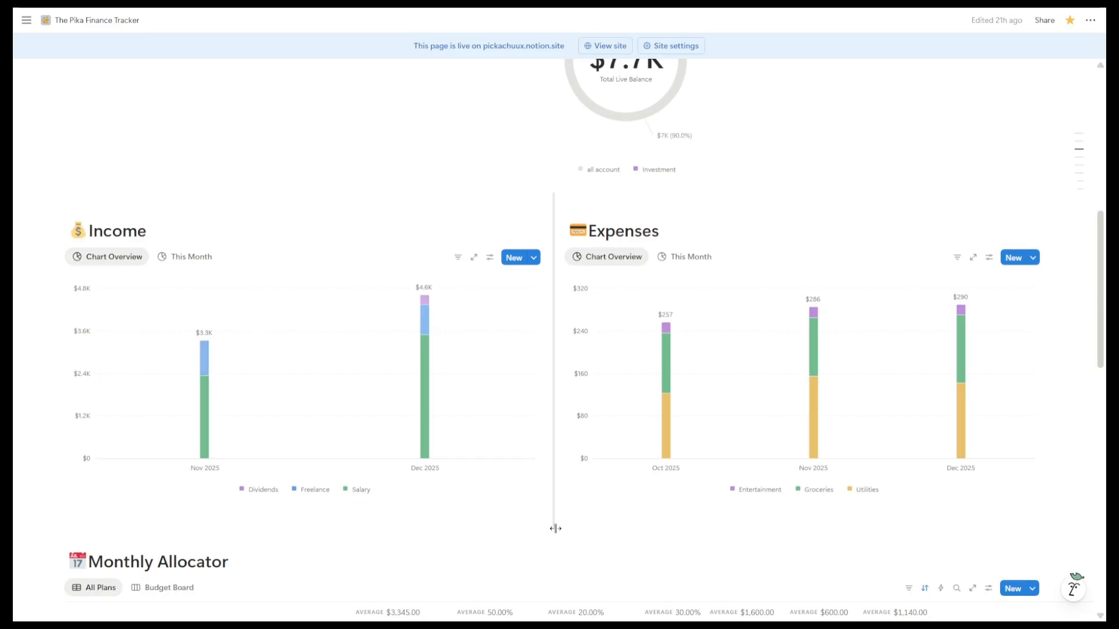
left_click(191, 258)
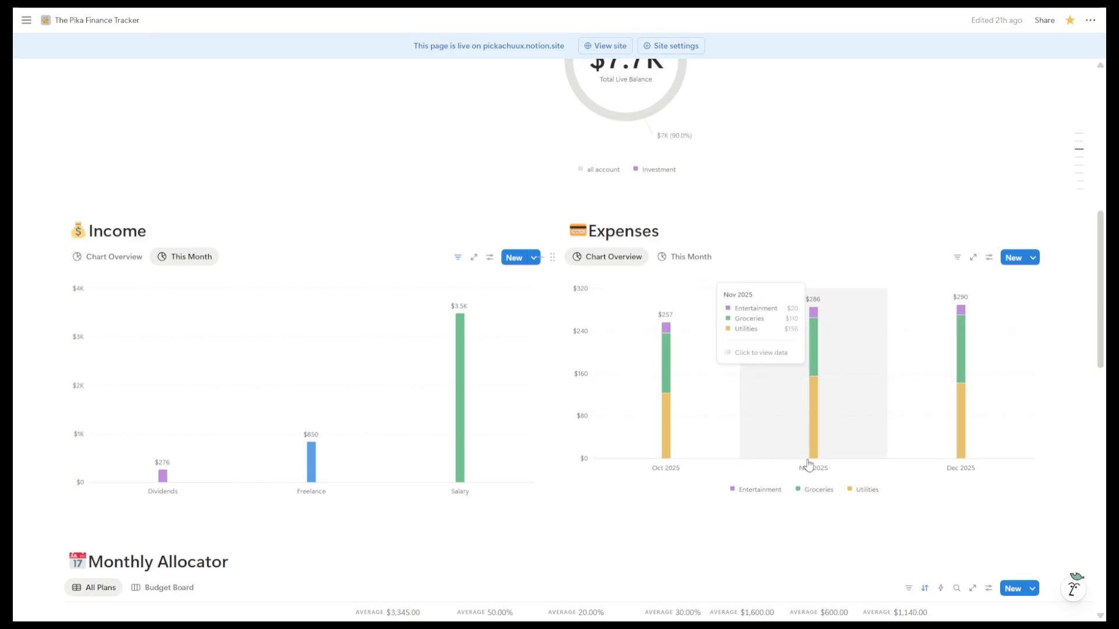
mouse_move(666, 327)
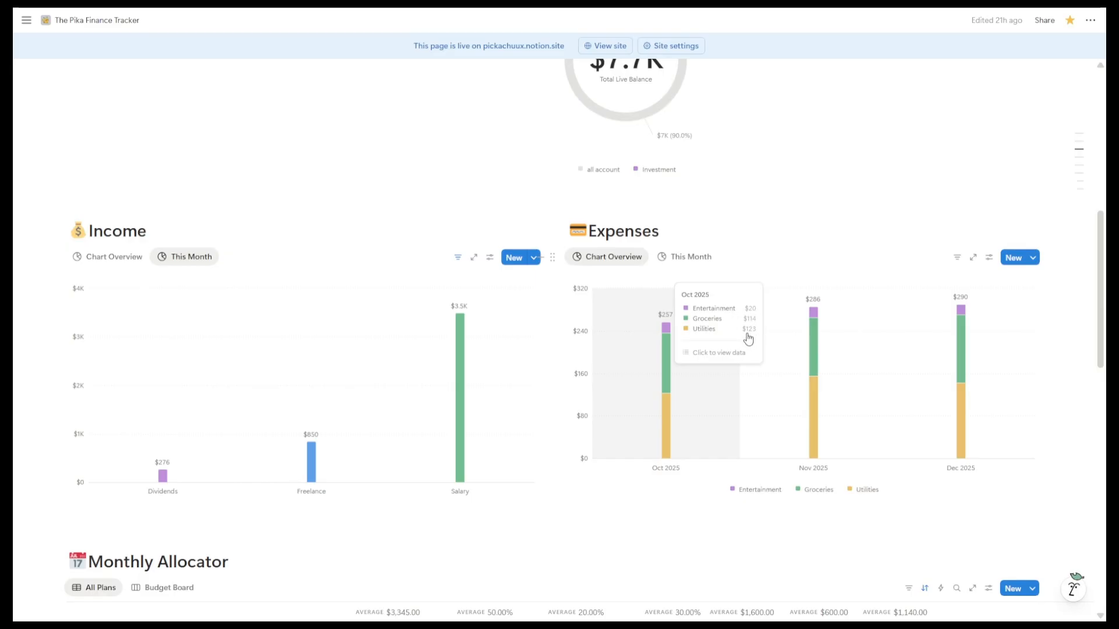
left_click(692, 257)
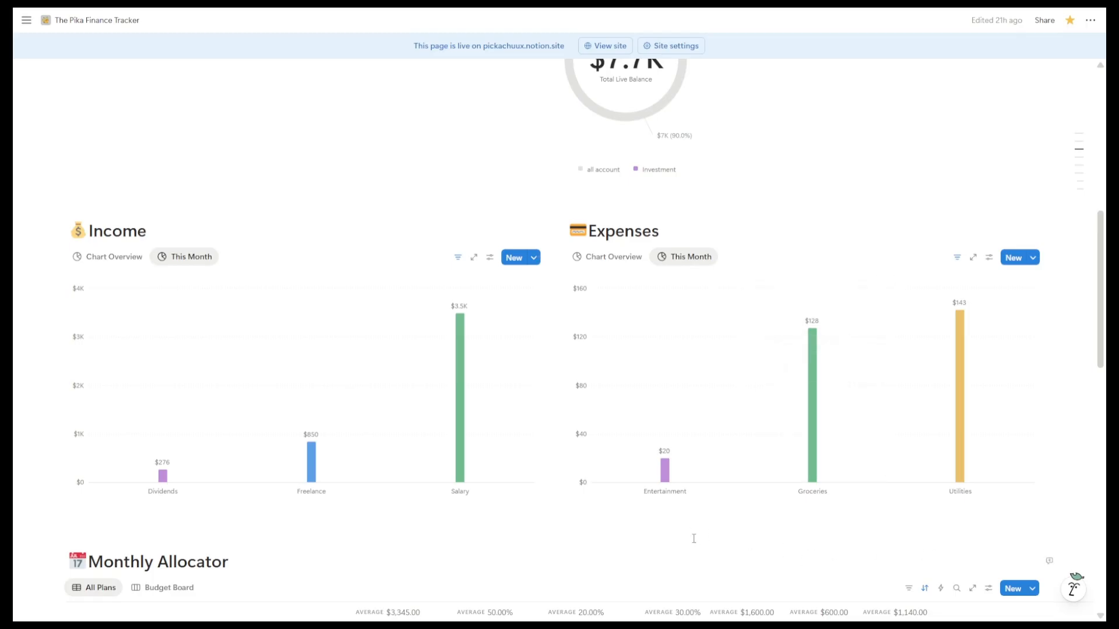
mouse_move(971, 462)
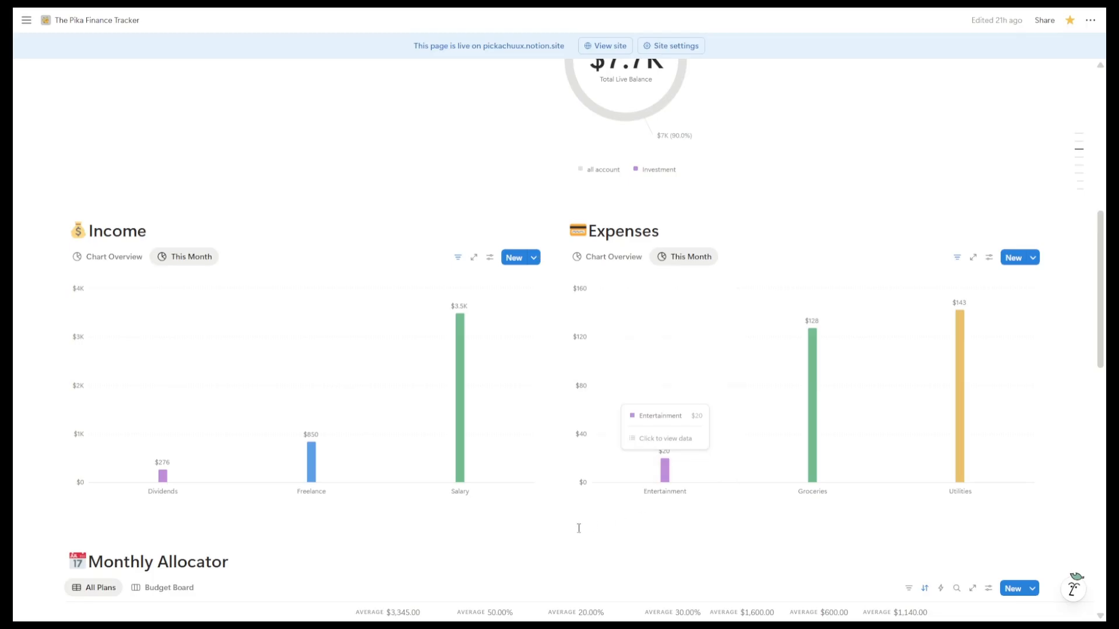
Step: Widen the Related income column in the Monthly Allocator table so both linked income entries fit
scroll(375, 420, "down", 4)
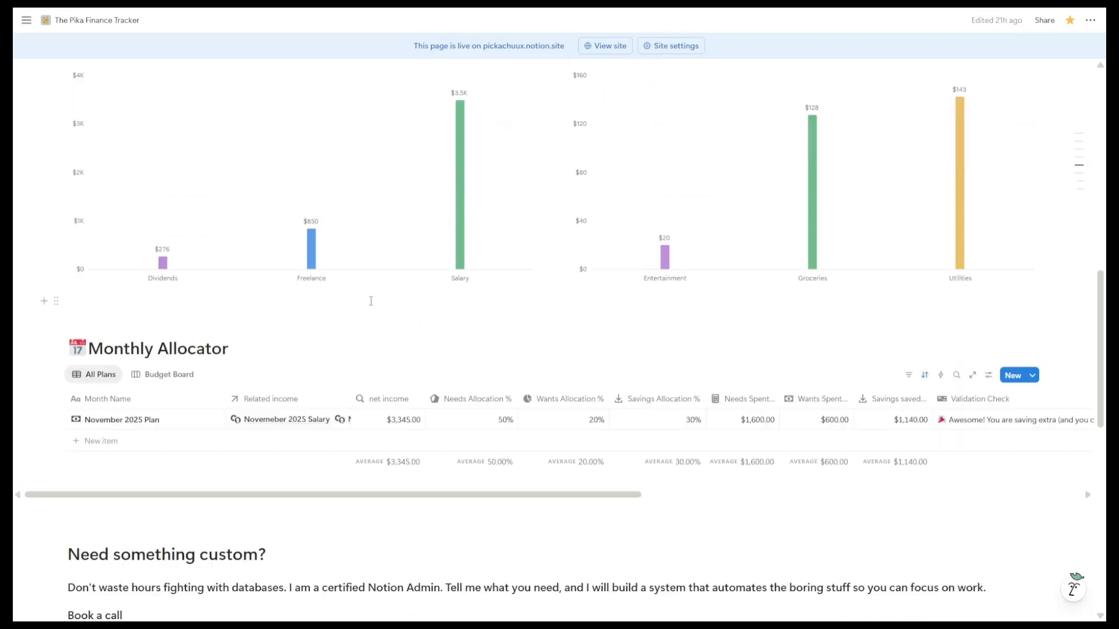
scroll(345, 327, "down", 1)
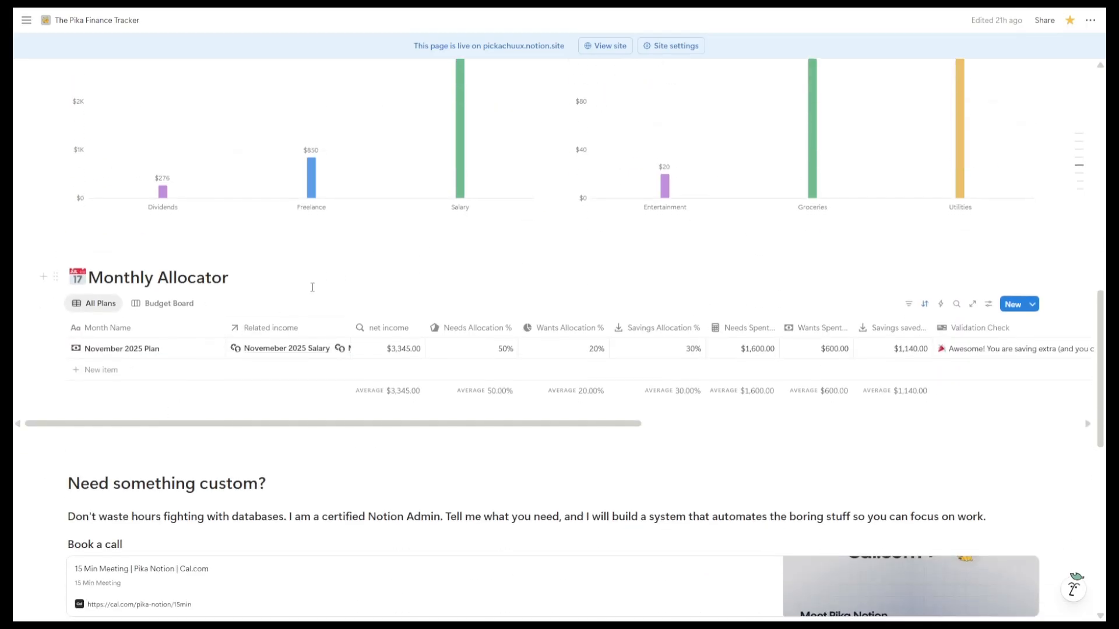
scroll(313, 287, "up", 1)
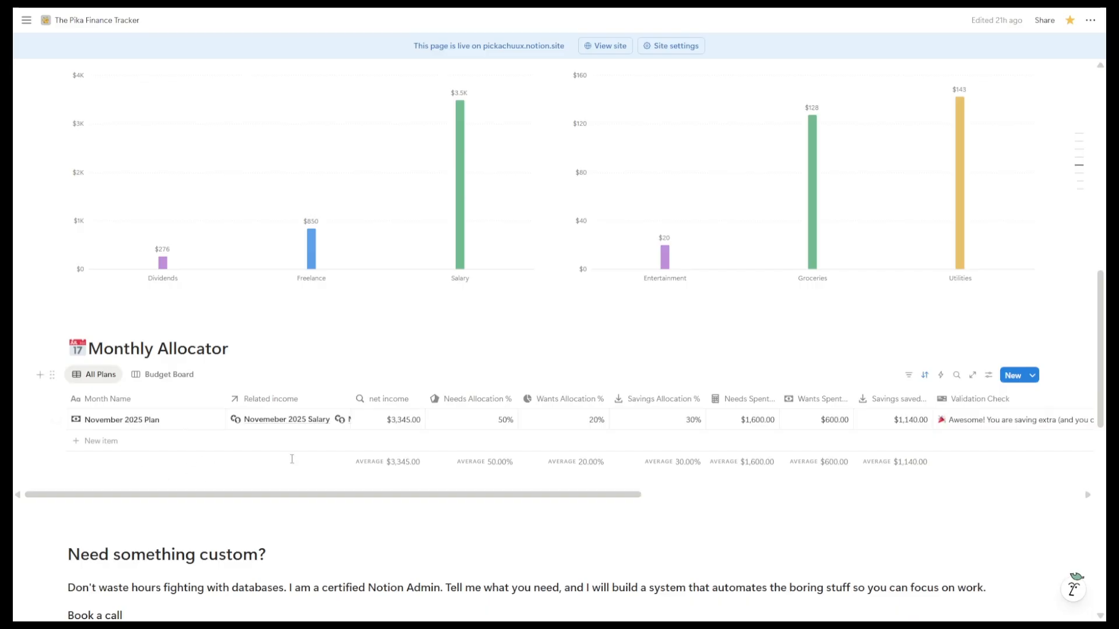
left_click_drag(350, 397, 457, 397)
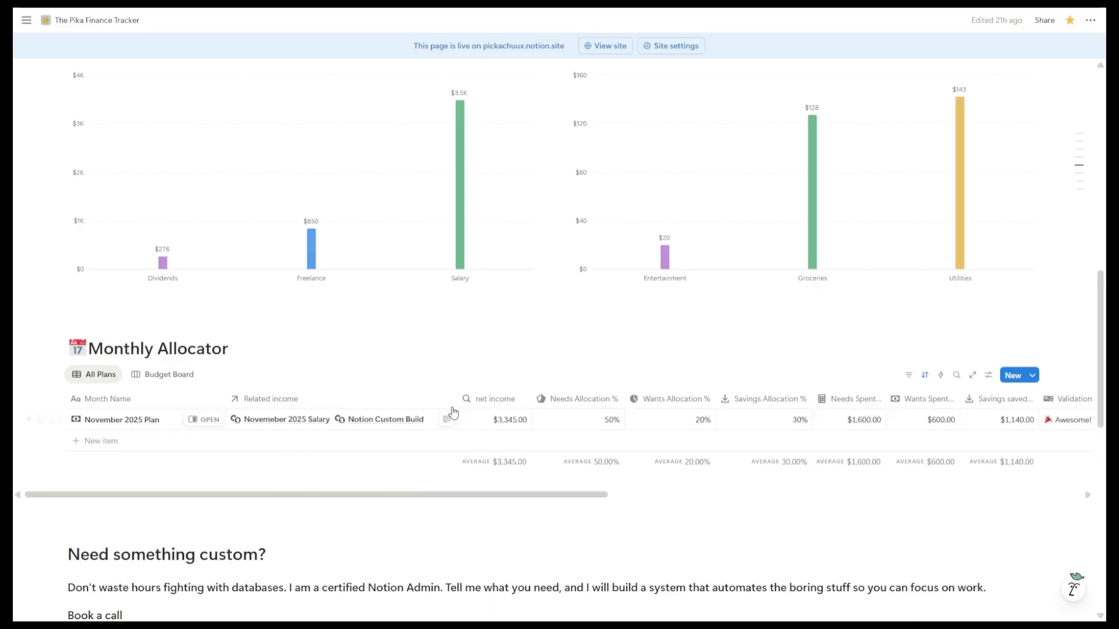
left_click_drag(453, 398, 436, 400)
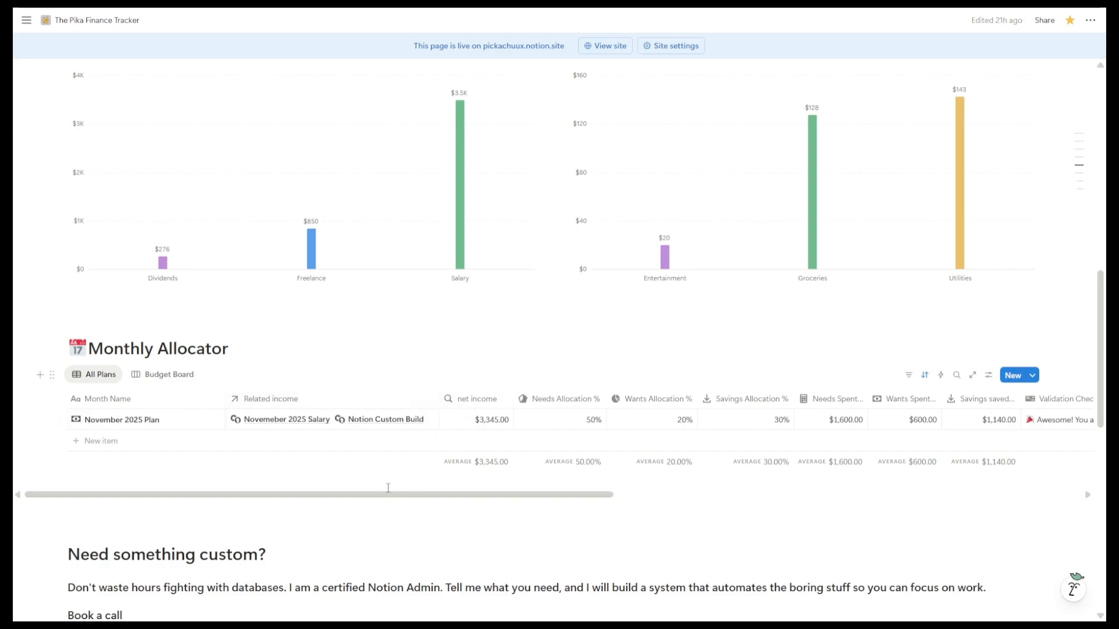
Step: Examine the allocation percentages, spent and saved amounts, and Validation Check of the November 2025 Plan
left_click_drag(406, 495, 526, 498)
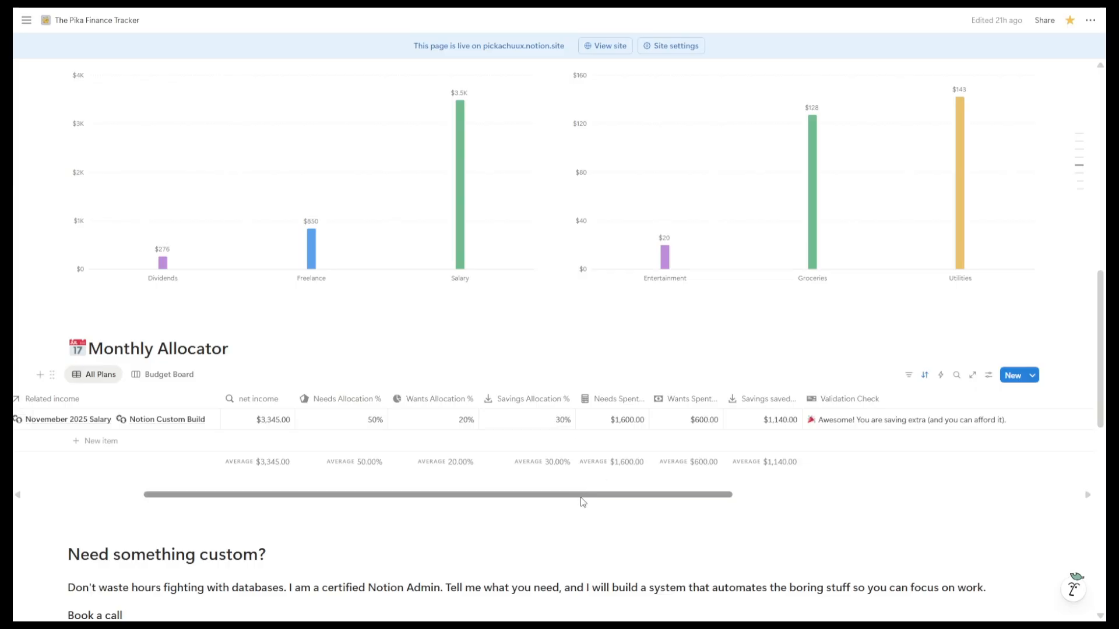
scroll(585, 504, "right", 3)
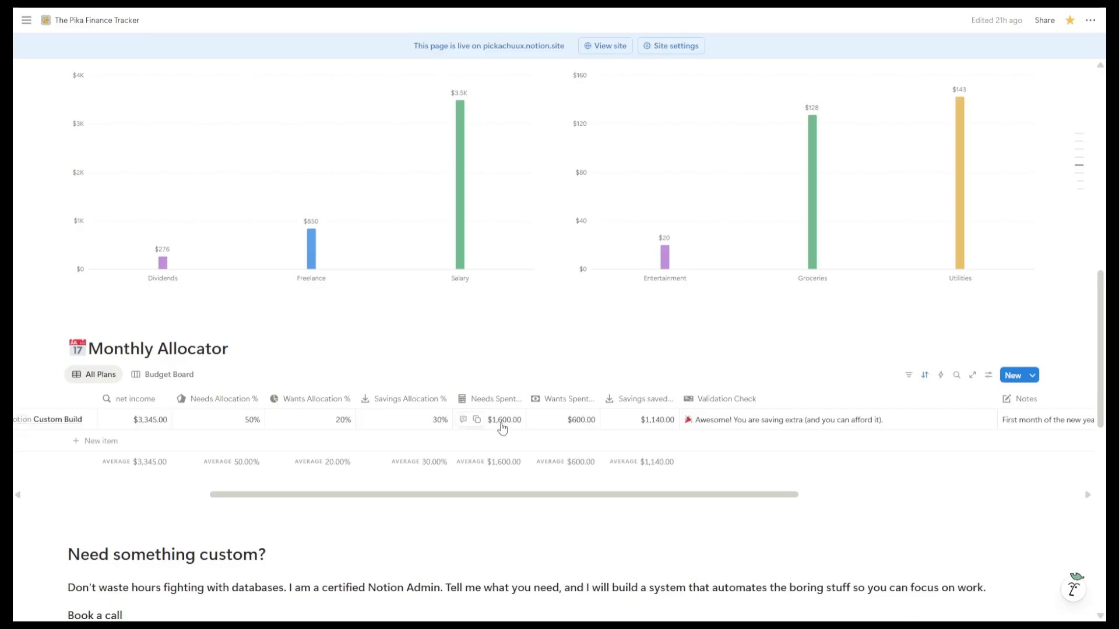
left_click(502, 423)
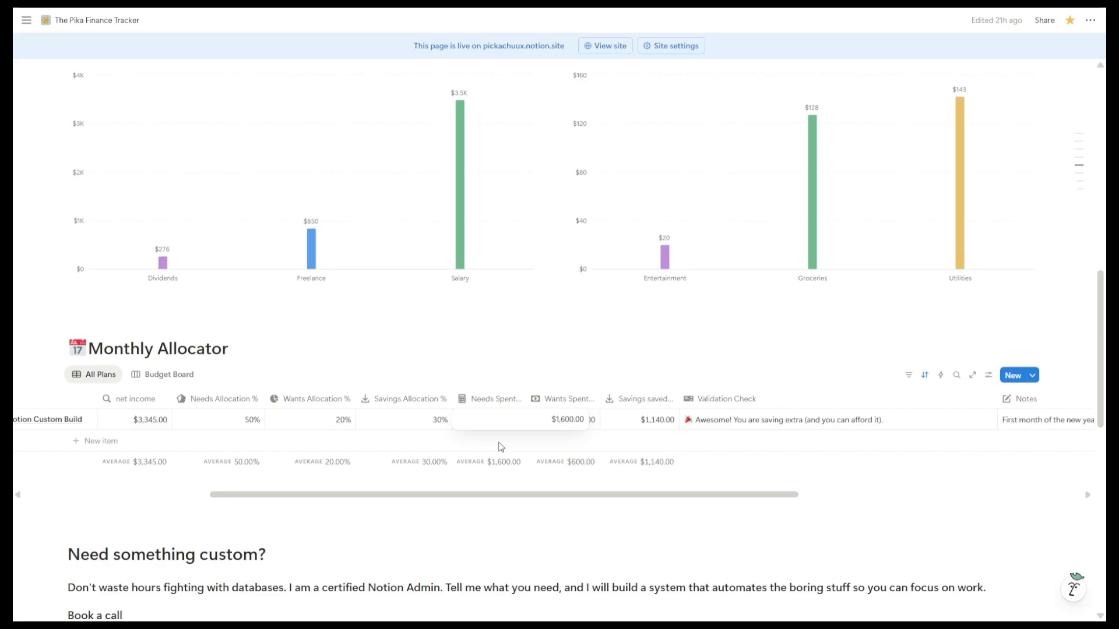
key("Escape")
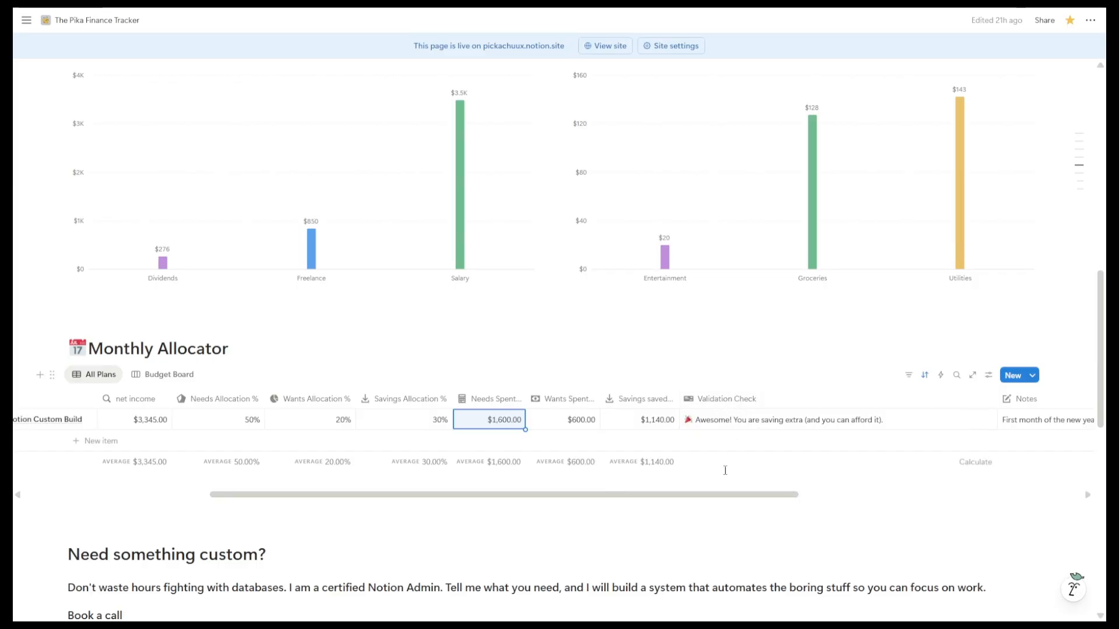
scroll(609, 497, "right", 3)
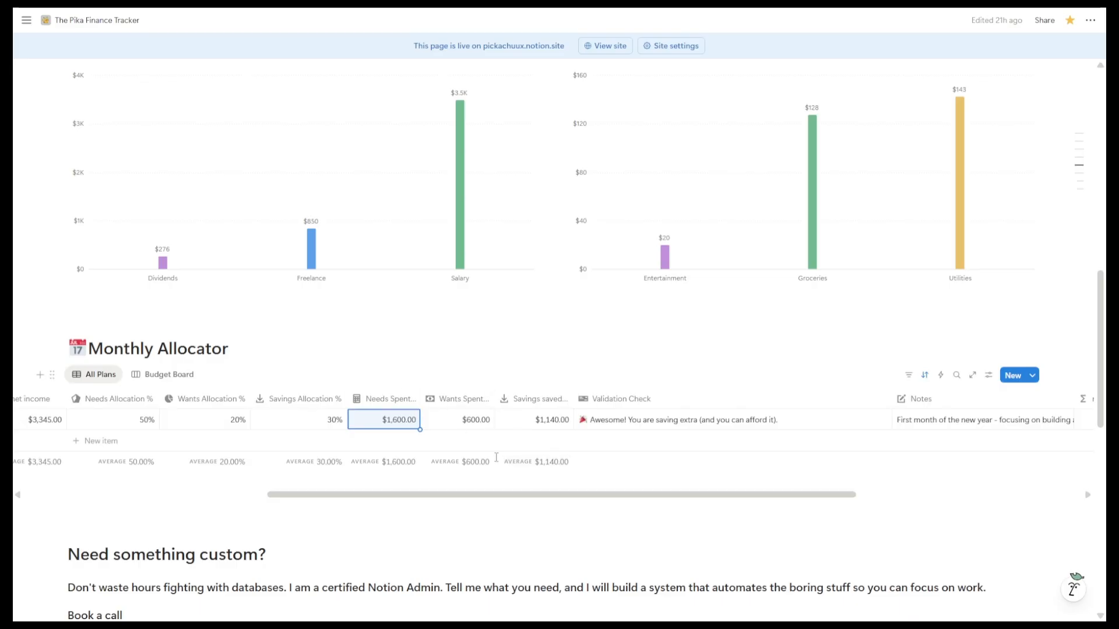
scroll(496, 457, "left", 3)
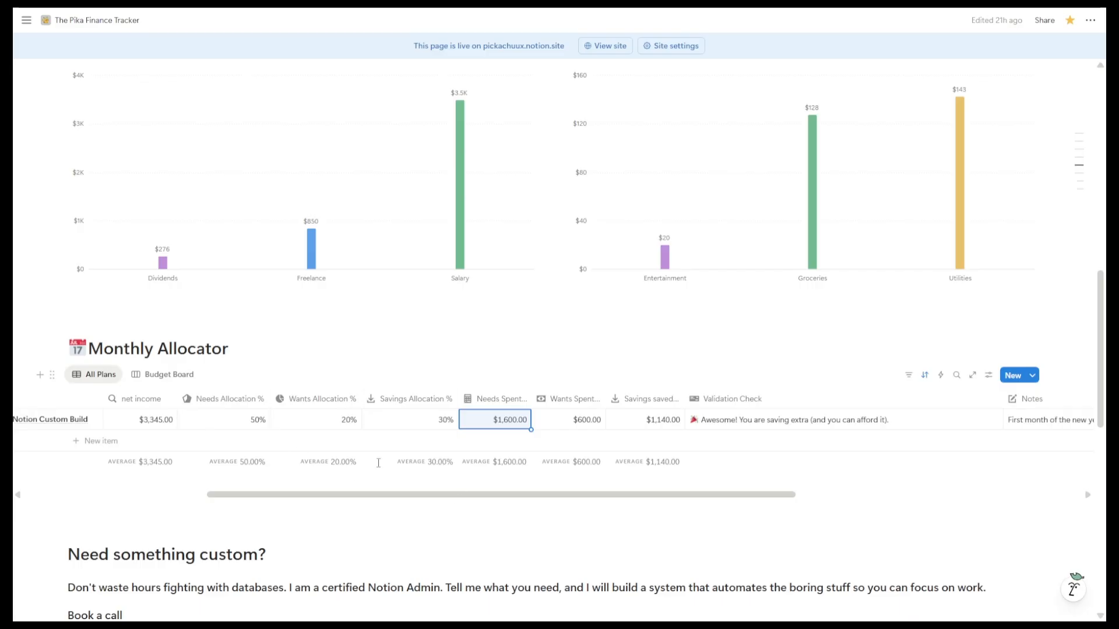
Step: Set the saved savings amount of the November 2025 Plan to $1,240
left_click_drag(344, 502, 419, 502)
left_click(513, 424)
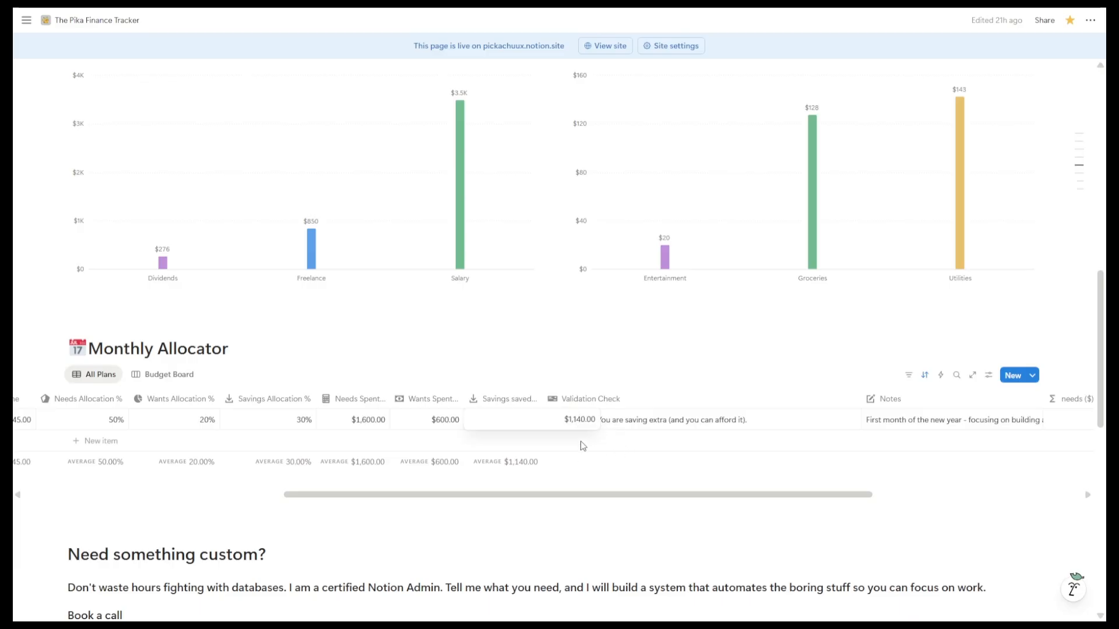
key("BackSpace")
key("BackSpace")
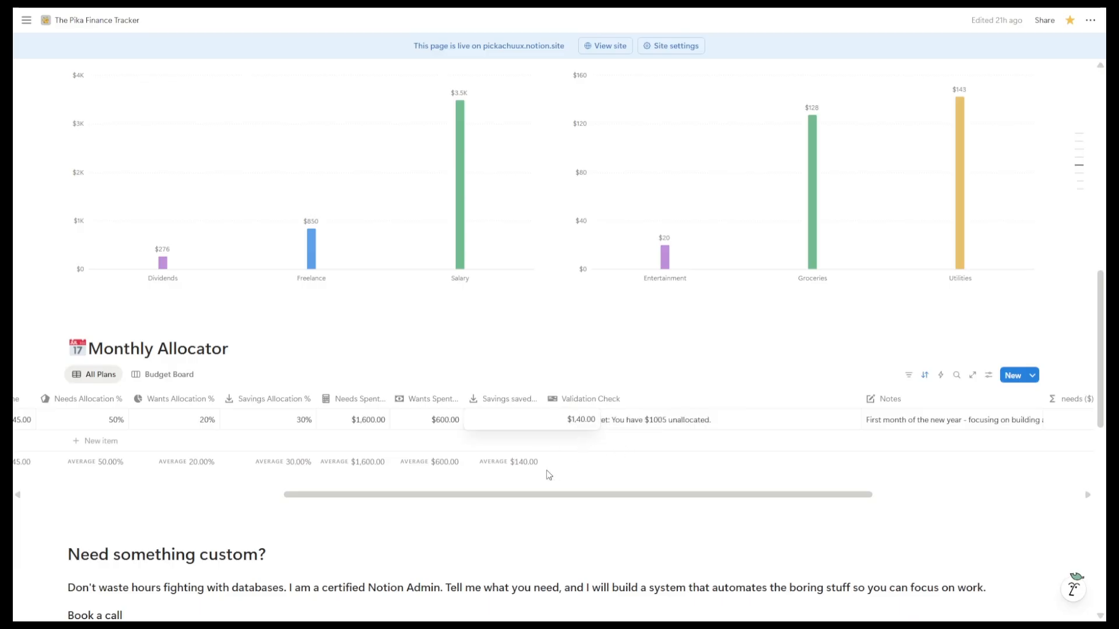
type("2")
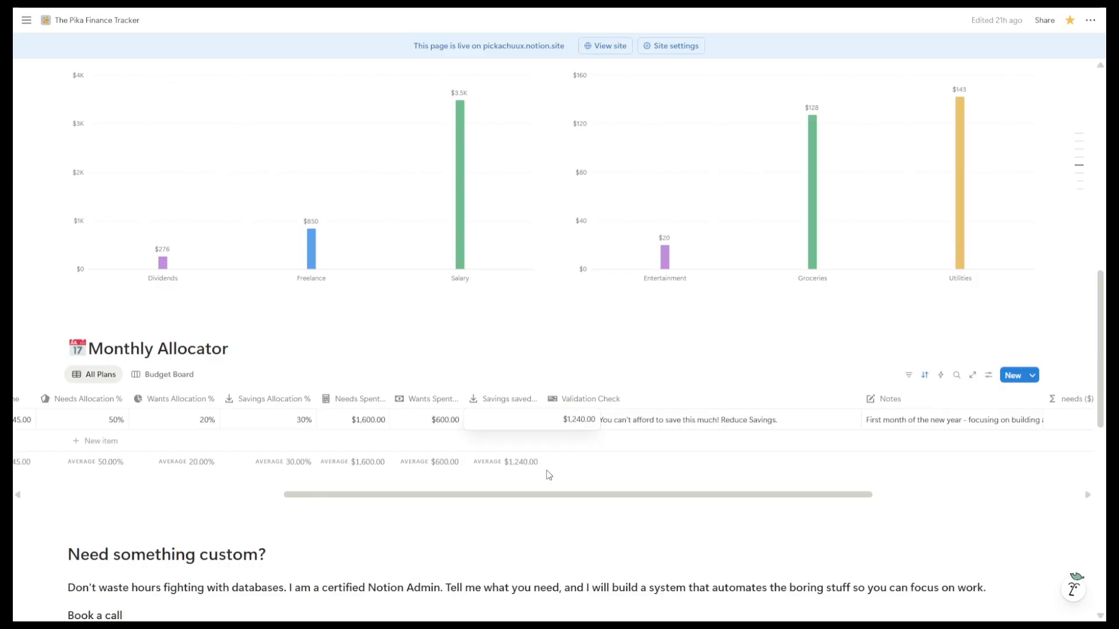
key("Return")
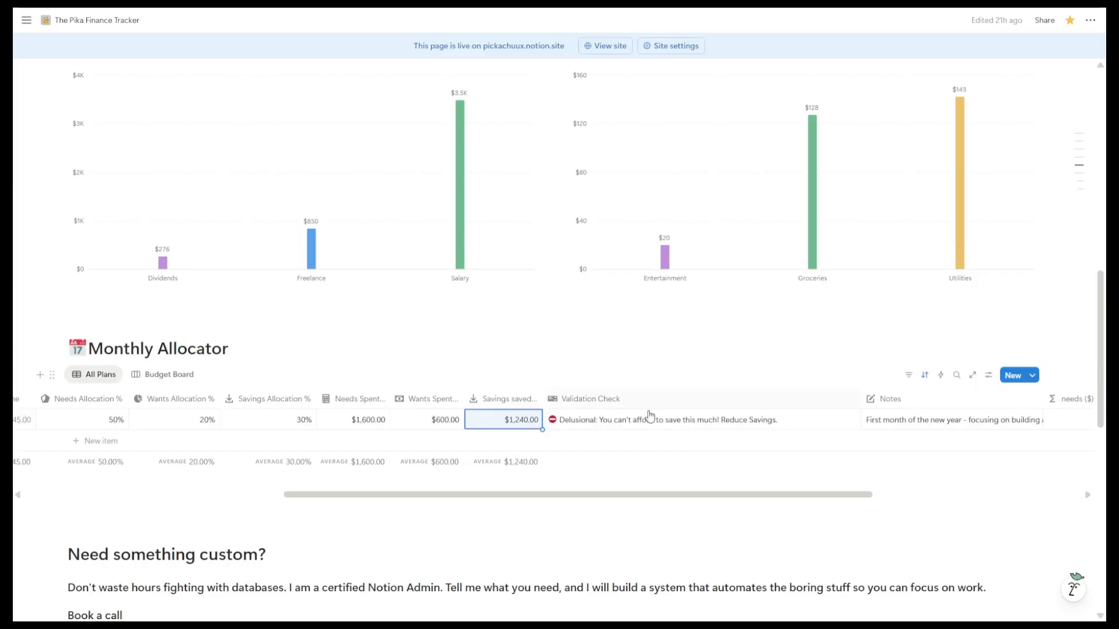
Step: Set the saved savings amount of the November 2025 Plan to $1,040
left_click(516, 419)
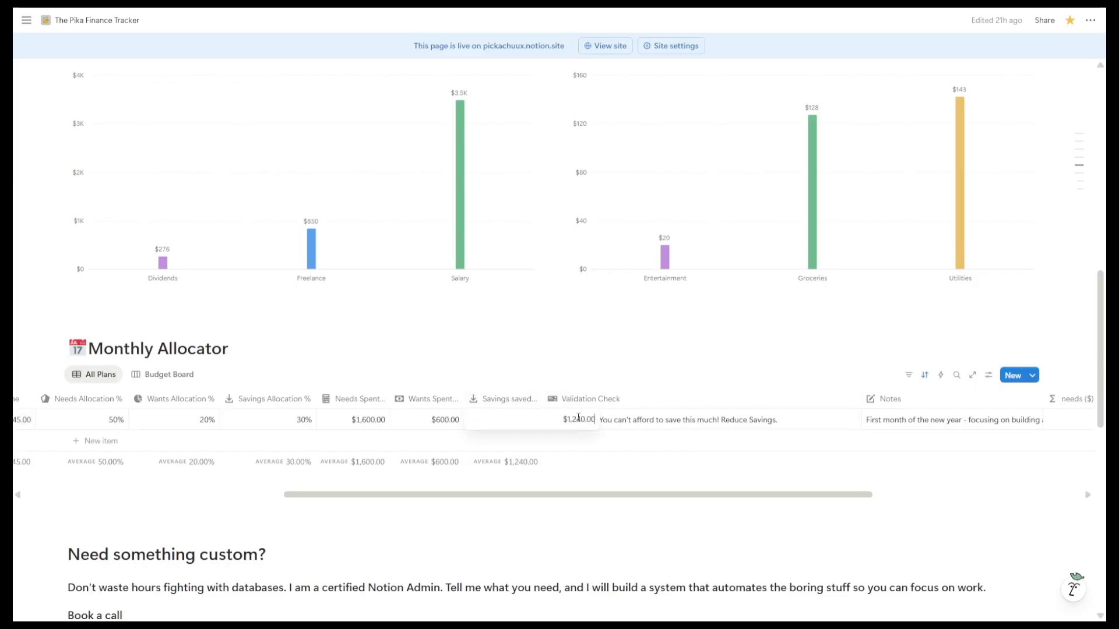
left_click(577, 417)
key("BackSpace")
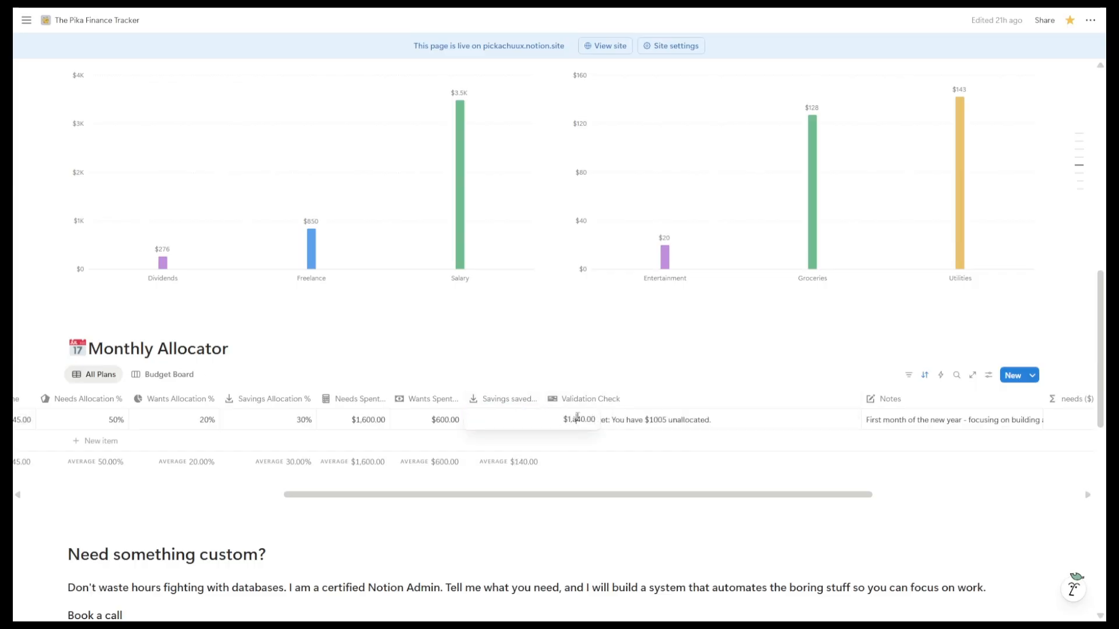
type("0")
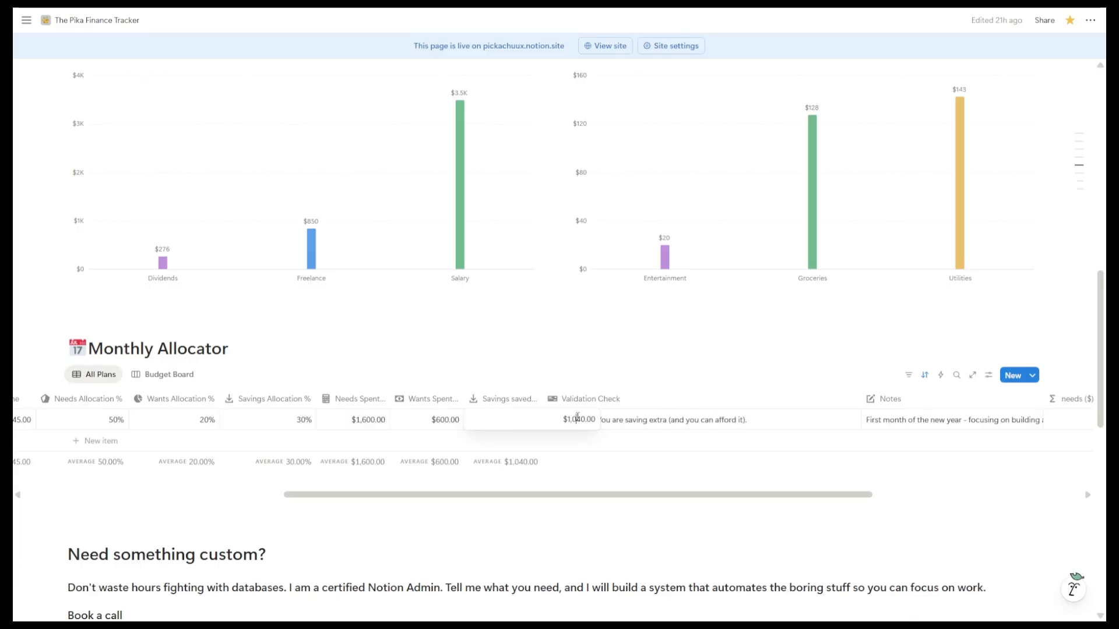
Step: Set the Wants Spent amount of the November 2025 Plan to $400
left_click(434, 421)
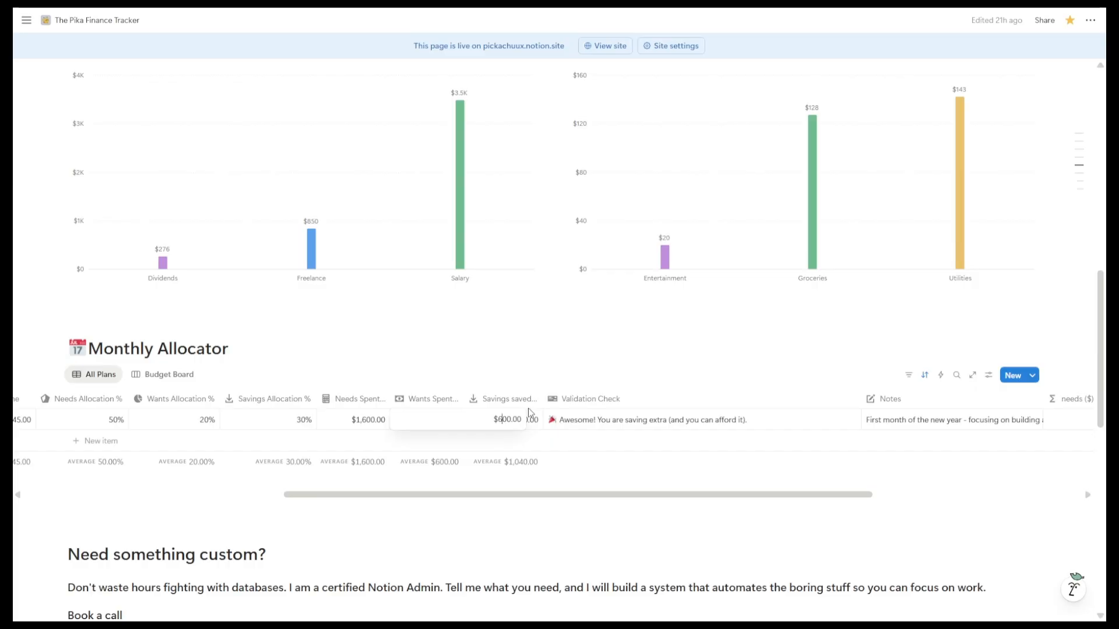
key("BackSpace")
type("4")
key("Return")
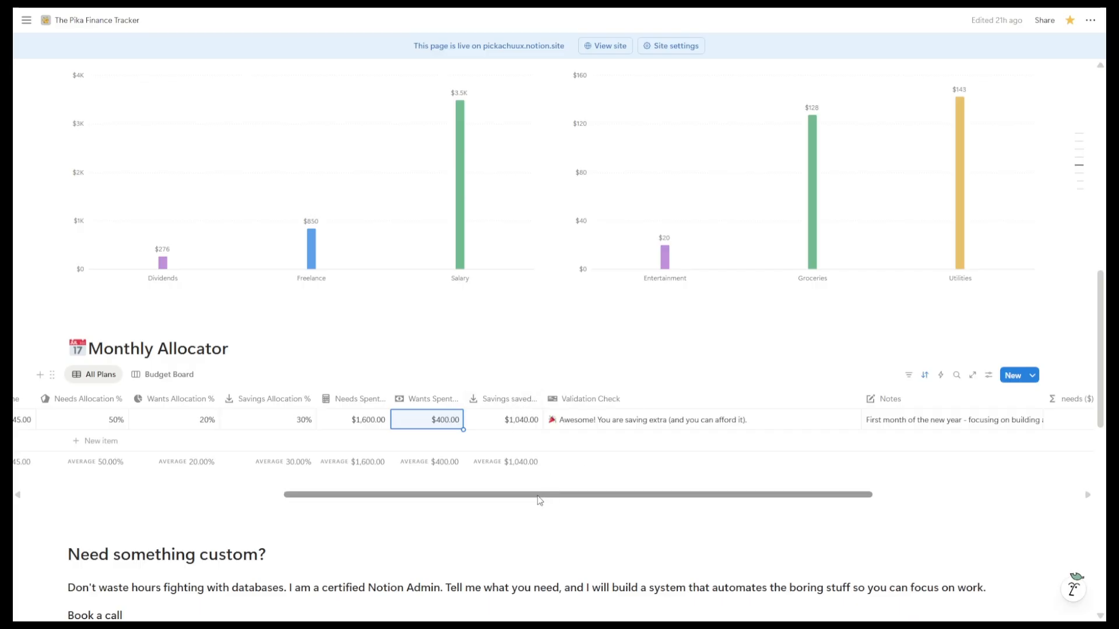
Step: Compare the plan's calculated needs, wants and savings amounts with its spent and saved amounts, copying the calculated Savings ($) value
left_click_drag(370, 500, 292, 488)
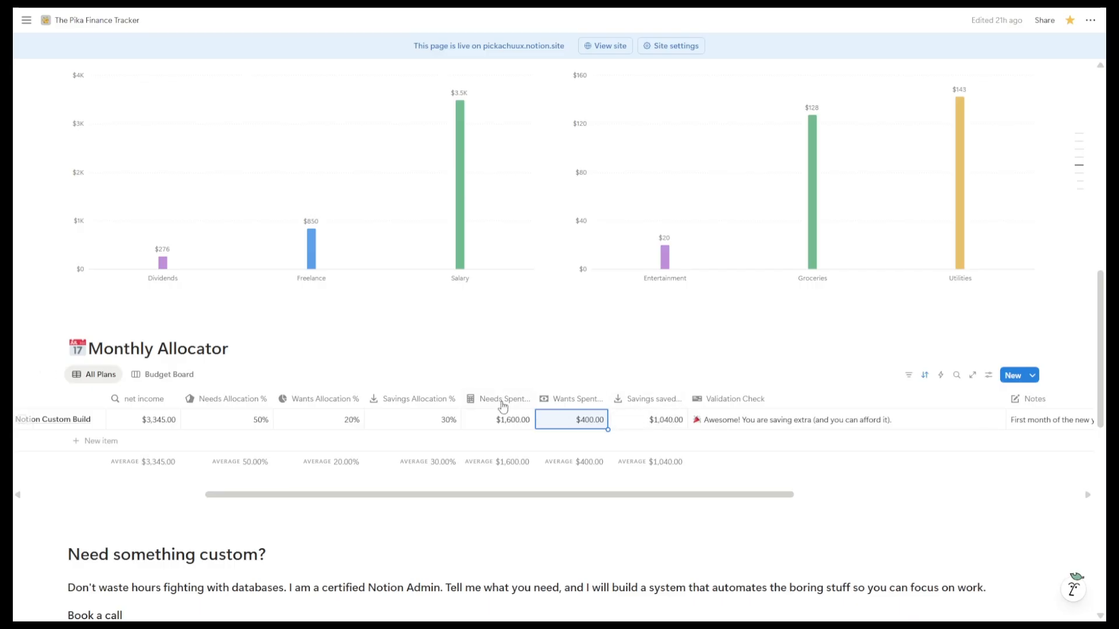
left_click_drag(557, 496, 928, 484)
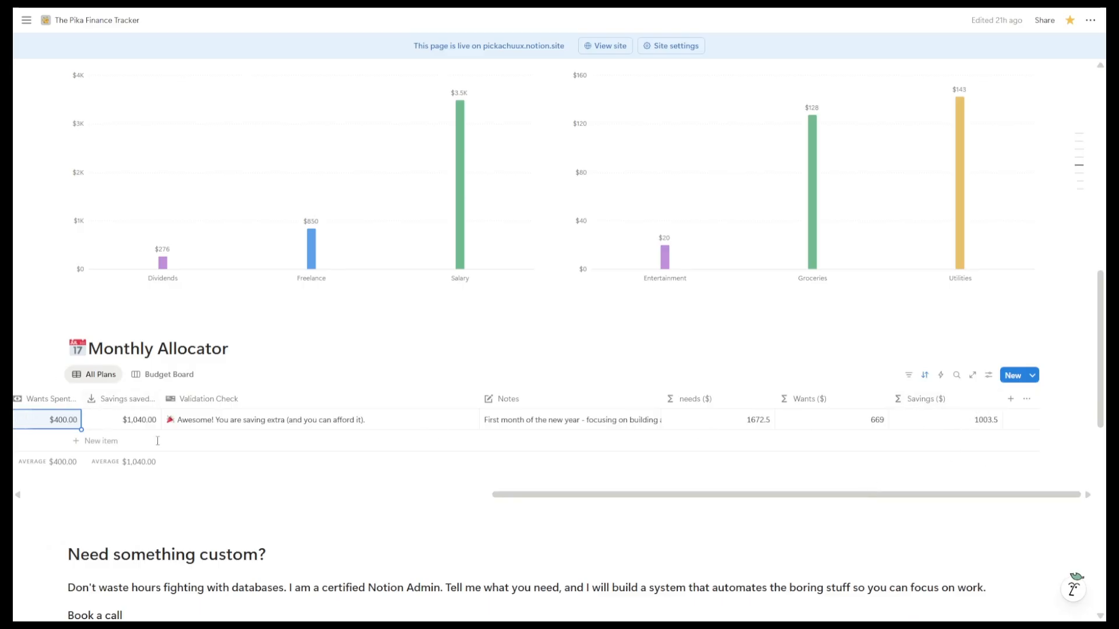
left_click(969, 419)
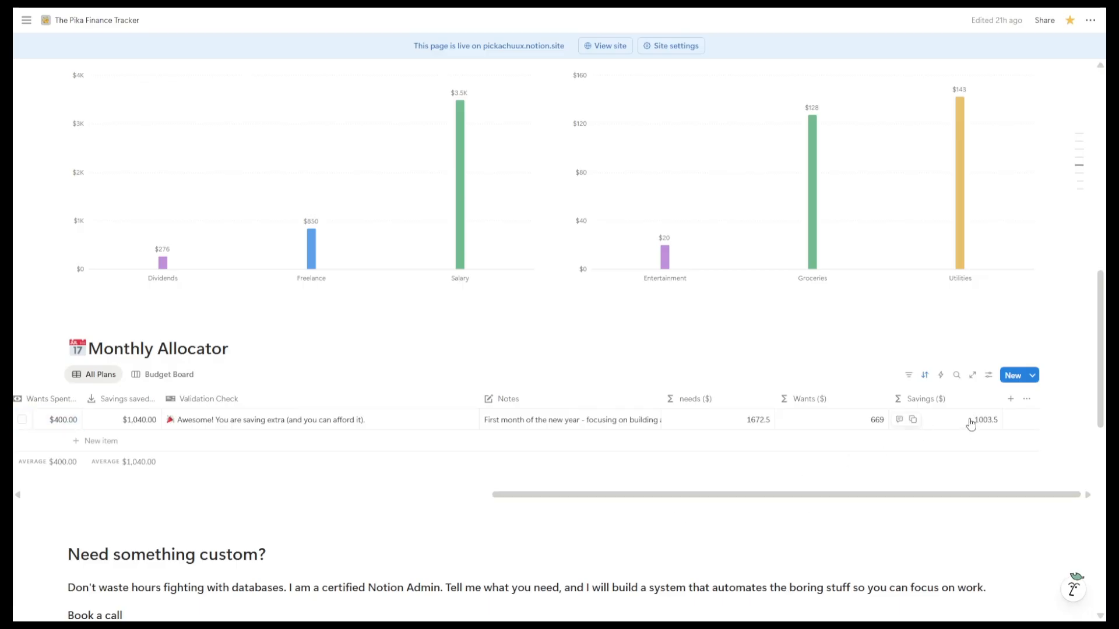
key("Escape")
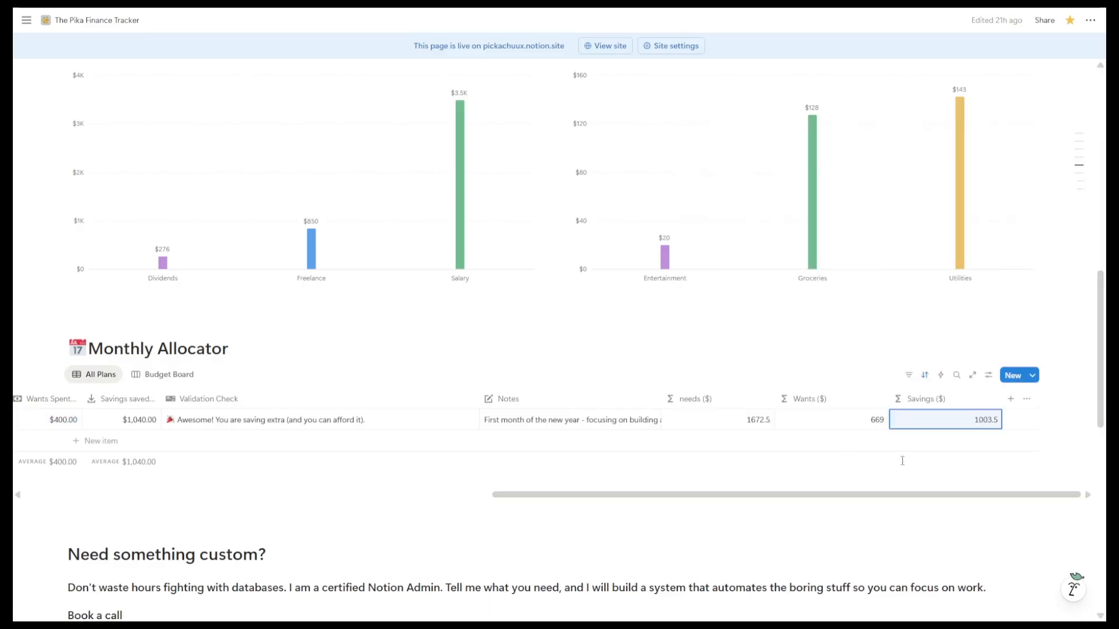
left_click(913, 419)
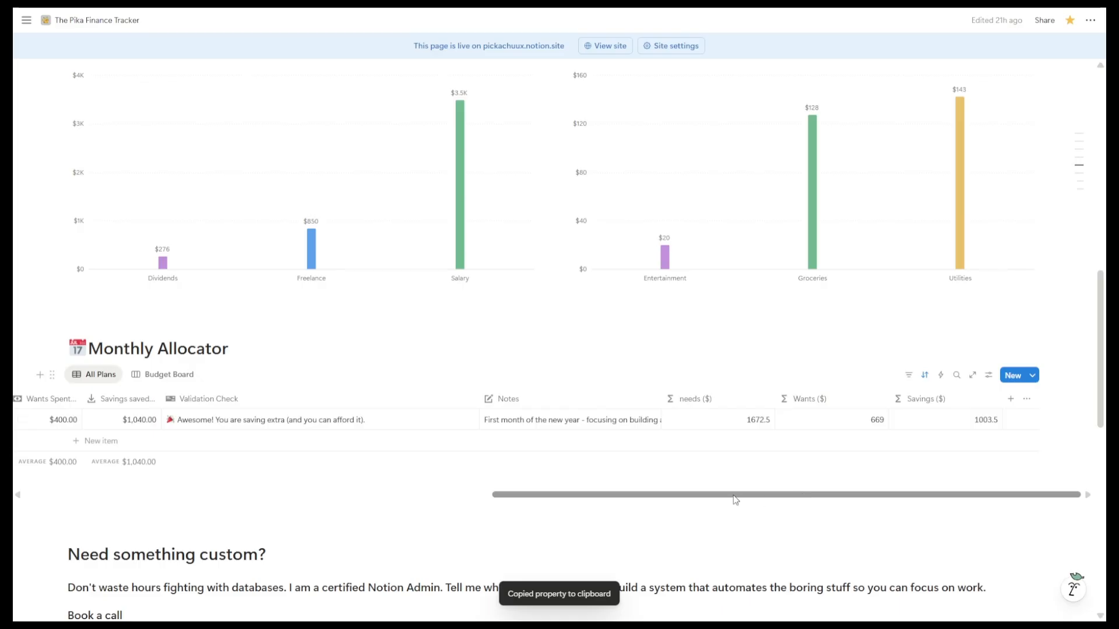
scroll(606, 425, "left", 8)
left_click(607, 427)
triple_click(662, 421)
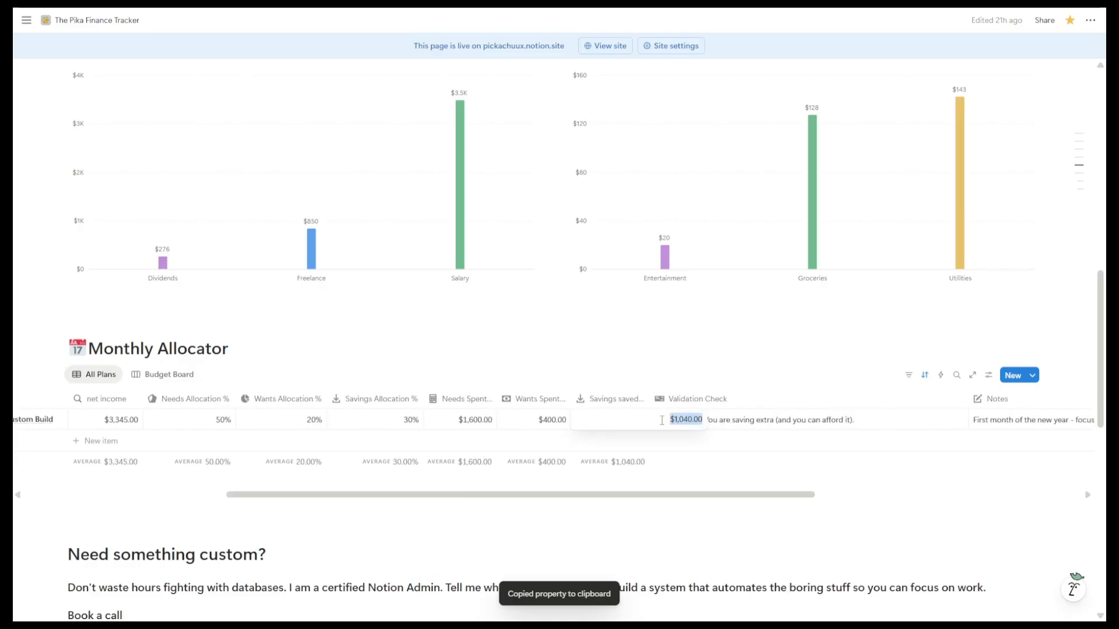
key("Escape")
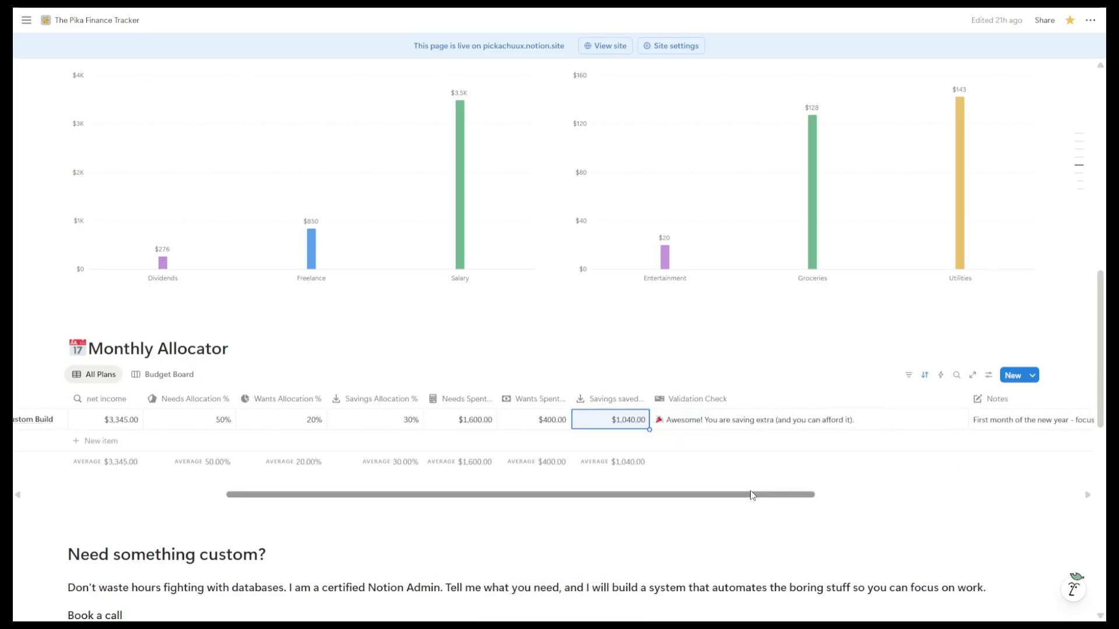
Step: Set the saved savings amount of the November 2025 Plan to $1,003
left_click_drag(736, 496, 833, 498)
left_click(467, 420)
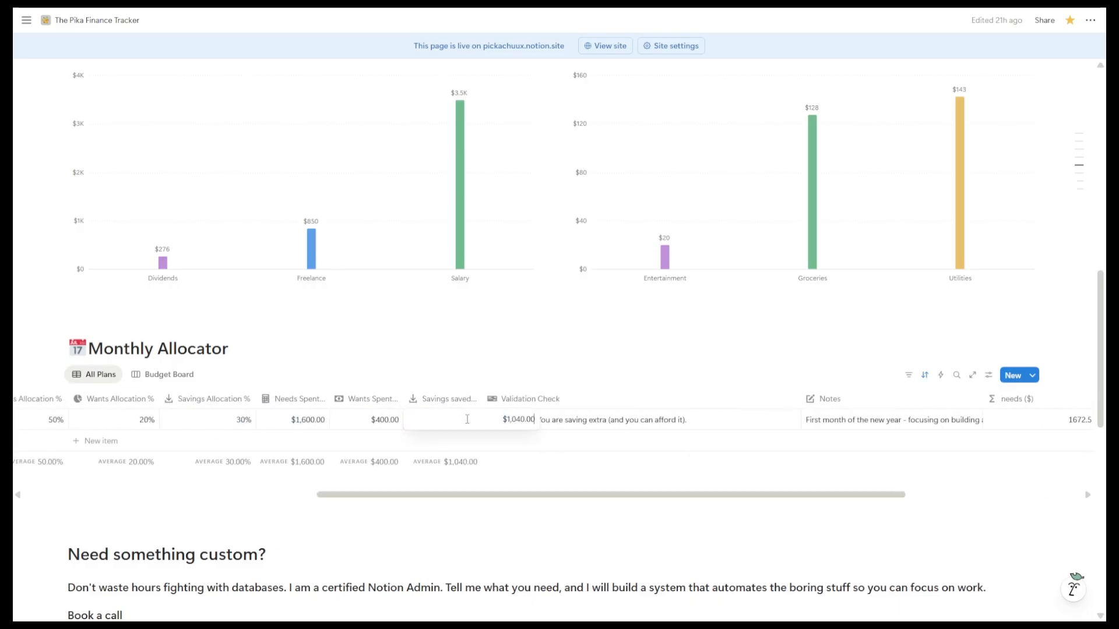
key("BackSpace")
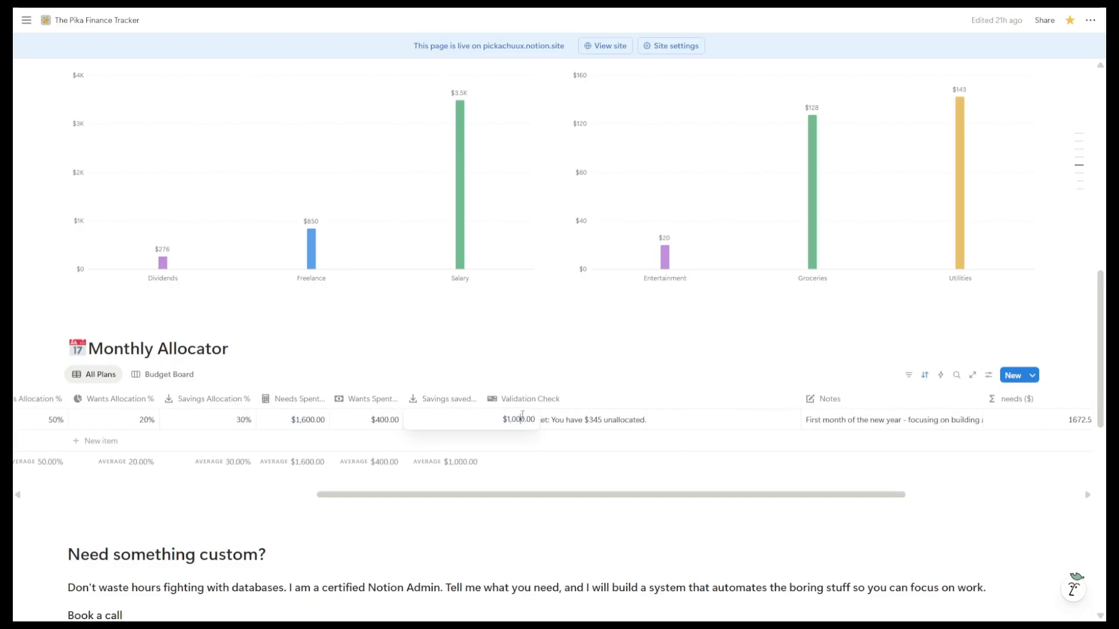
type("3")
key("Return")
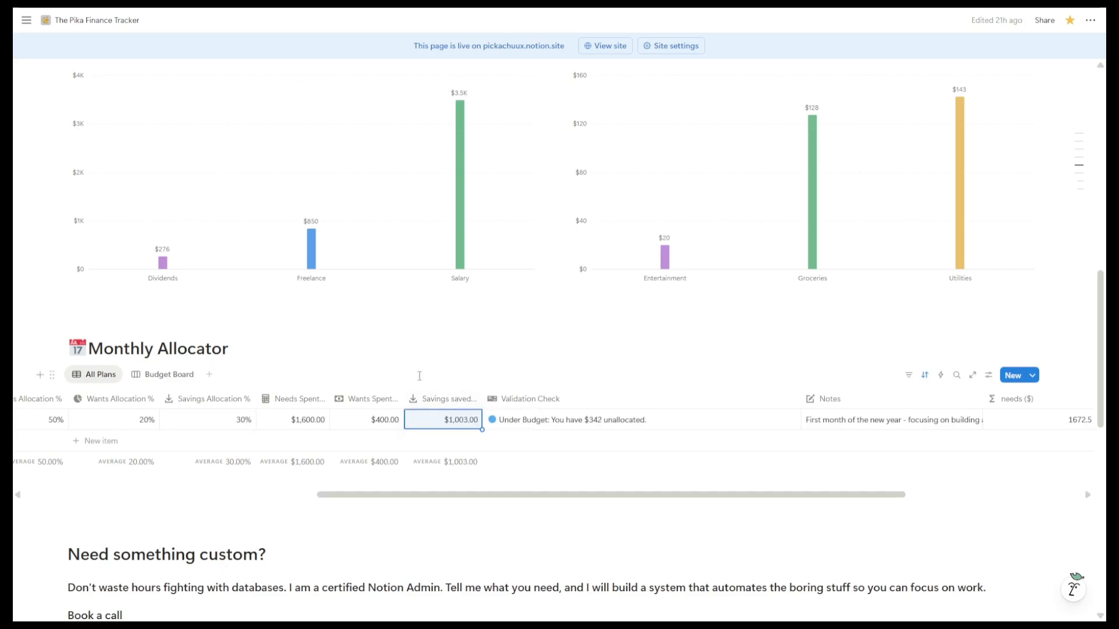
Step: Set the Needs Spent amount of the November 2025 Plan to $1,900
mouse_move(522, 499)
left_mouse_down()
mouse_move(821, 499)
mouse_move(519, 500)
left_mouse_up()
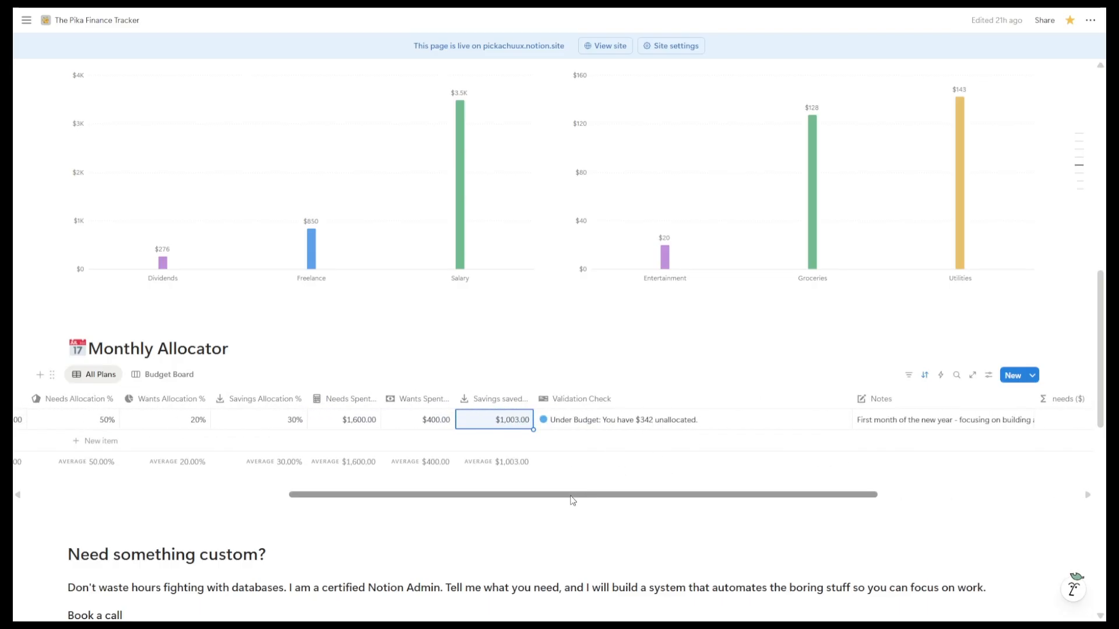
left_click_drag(573, 500, 532, 500)
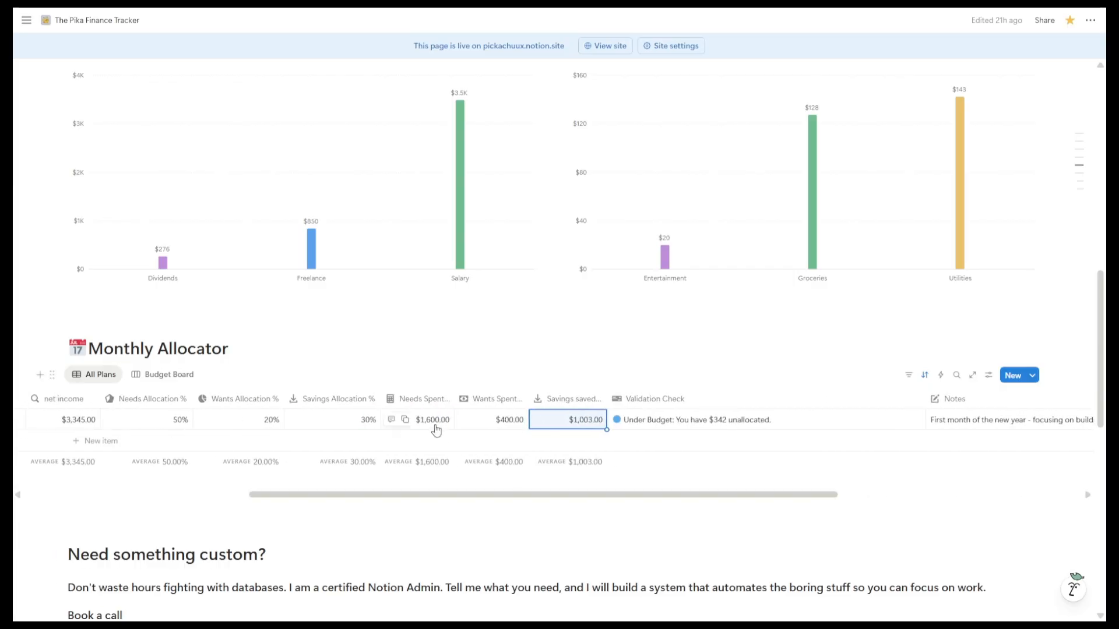
left_click(436, 426)
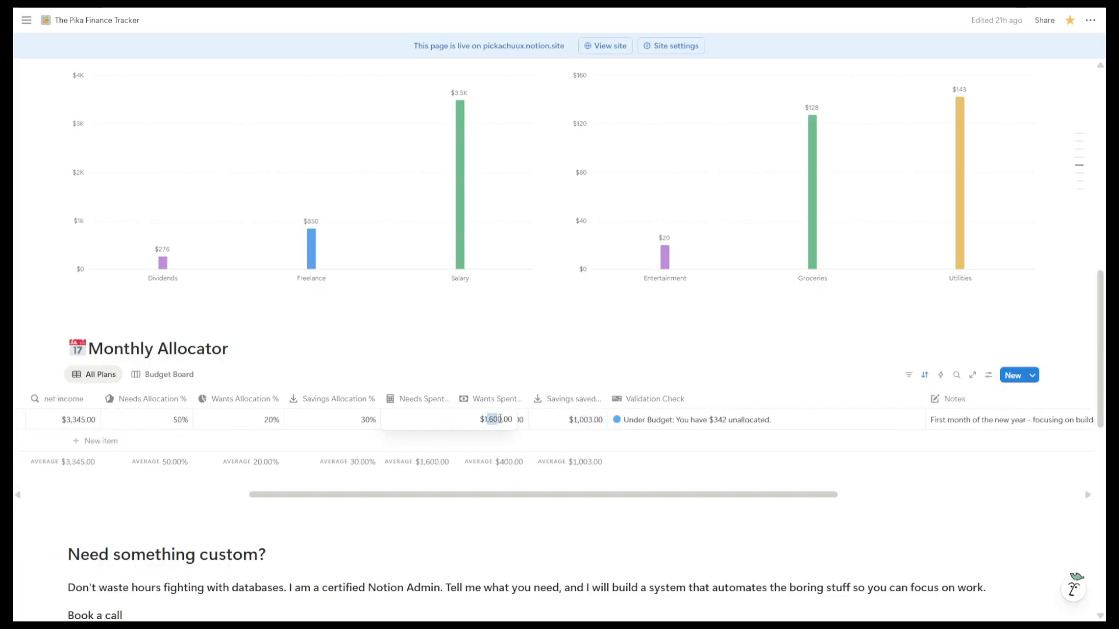
key("BackSpace")
type("90")
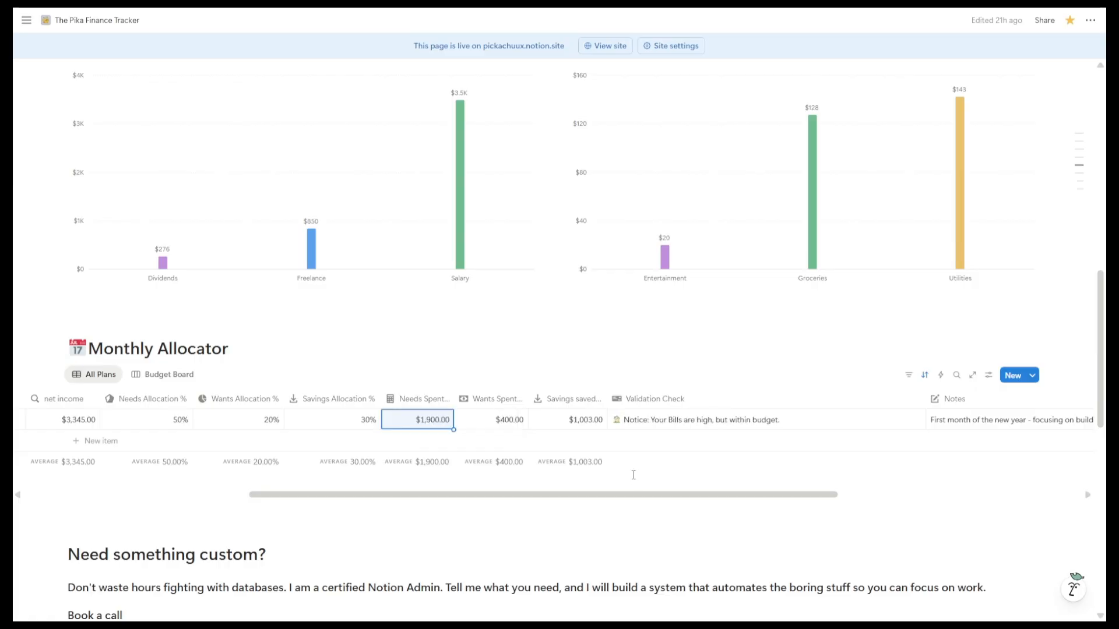
key("Return")
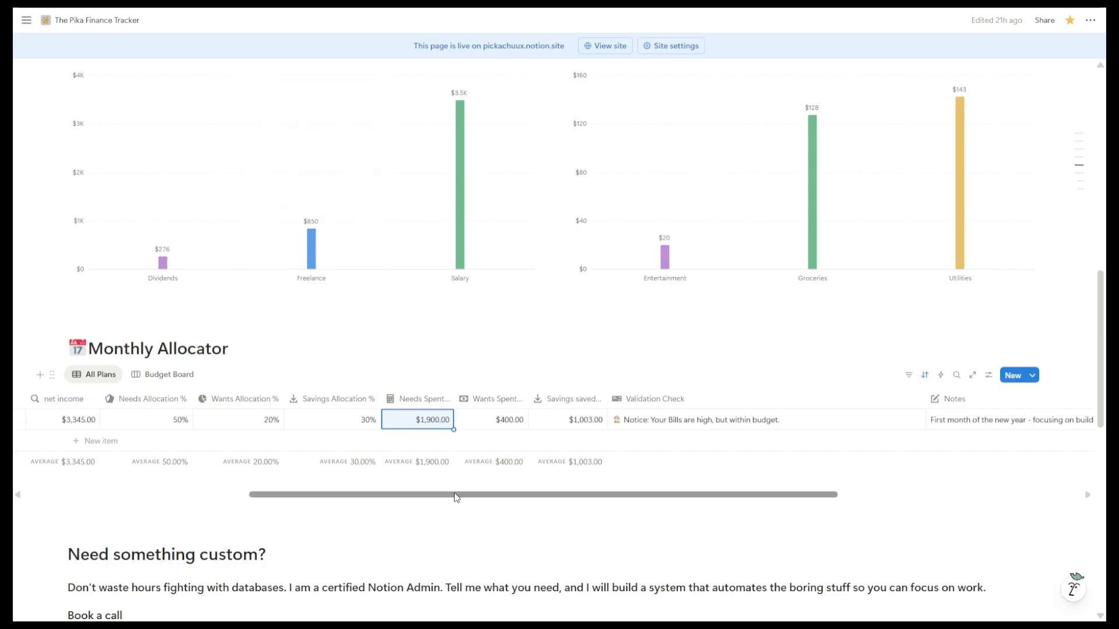
Step: Look over the tracker page, from the accounts balance and the income and expense charts to the Monthly Allocator table
left_click_drag(444, 498, 164, 480)
scroll(477, 376, "up", 7)
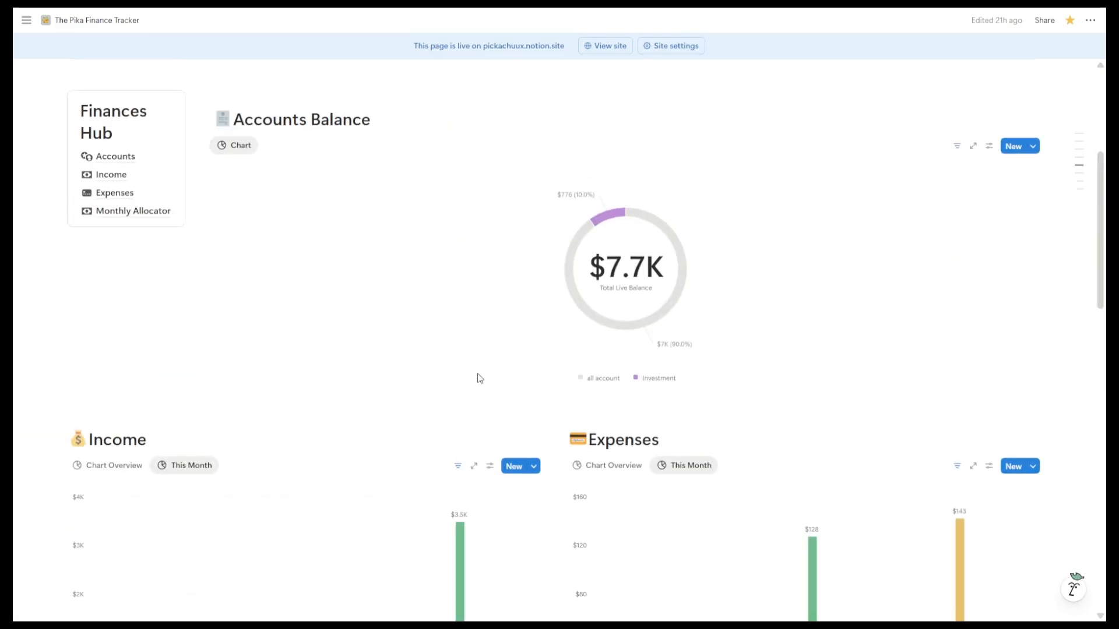
scroll(386, 394, "up", 3)
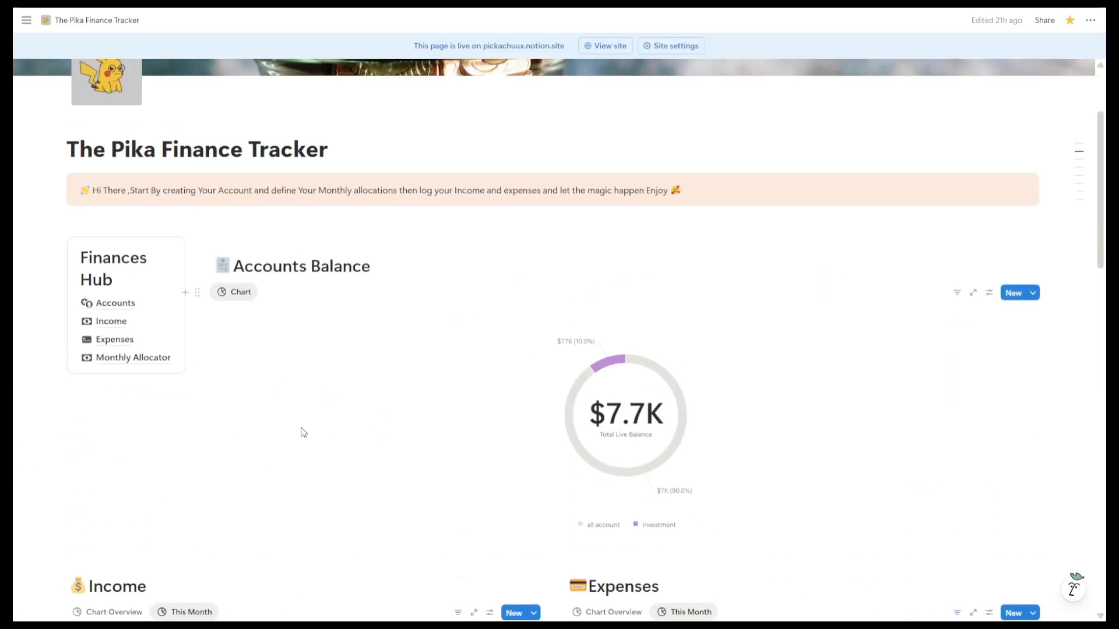
scroll(309, 403, "down", 12)
scroll(406, 429, "up", 5)
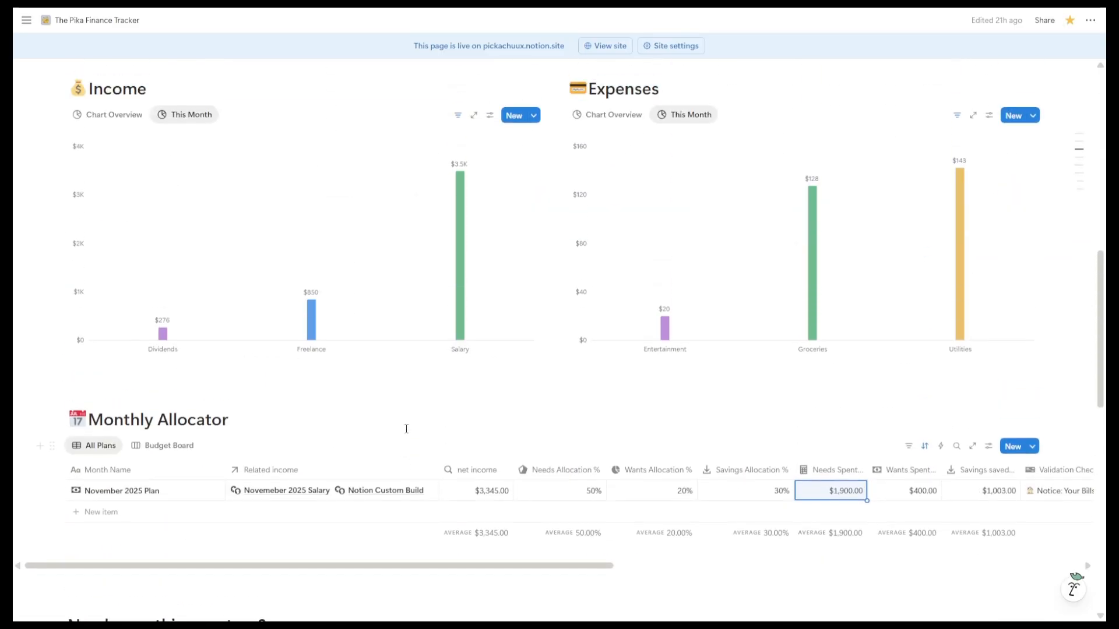
scroll(374, 463, "up", 10)
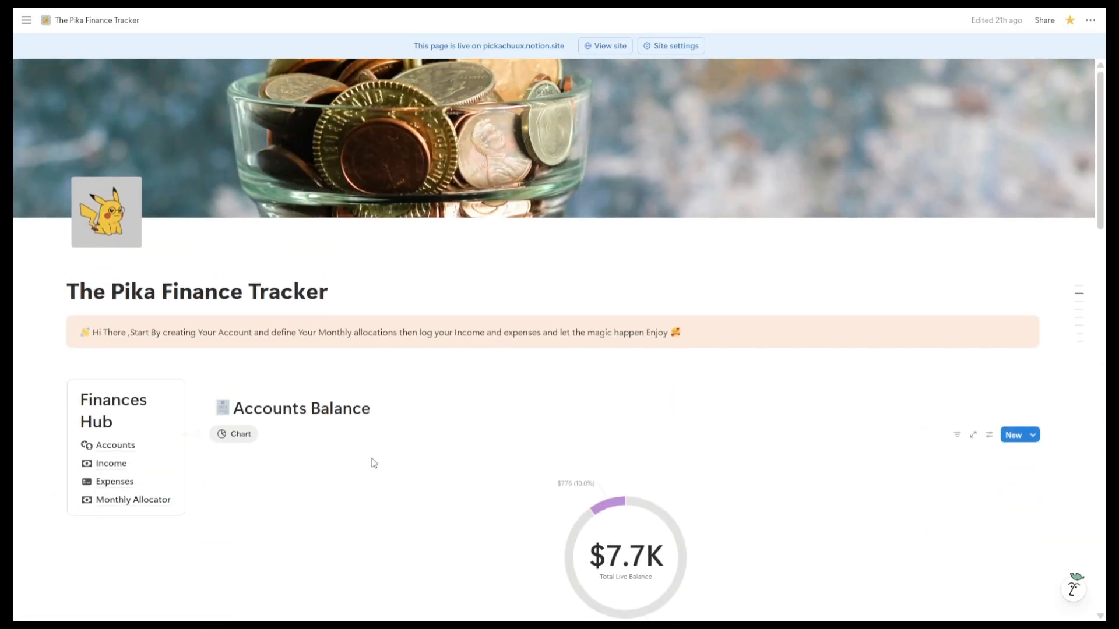
scroll(463, 379, "down", 10)
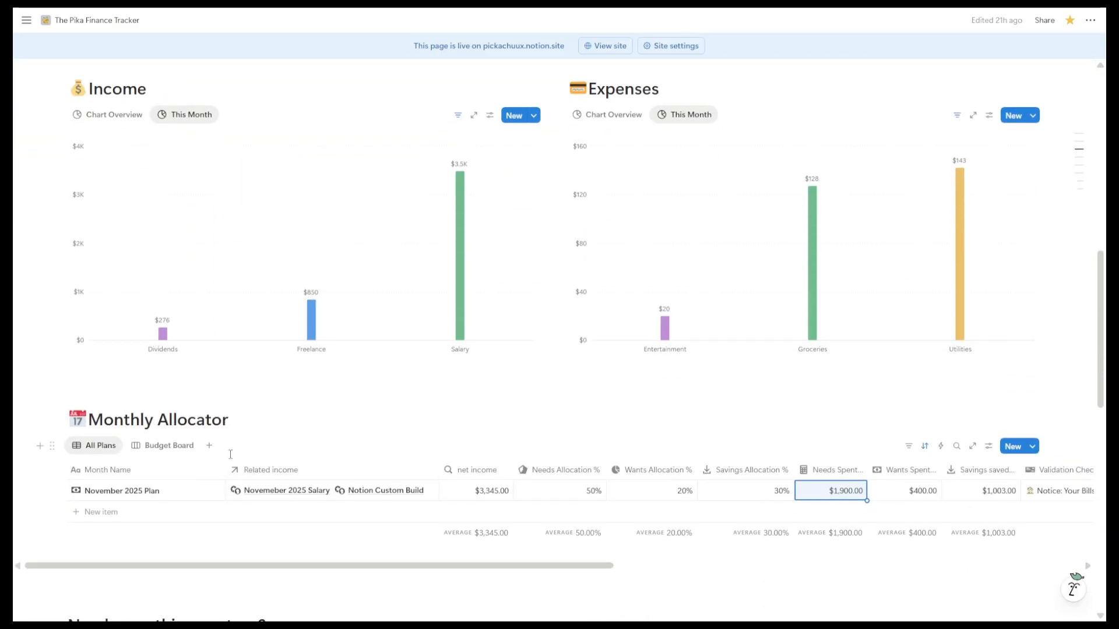
scroll(282, 449, "up", 10)
scroll(291, 463, "down", 12)
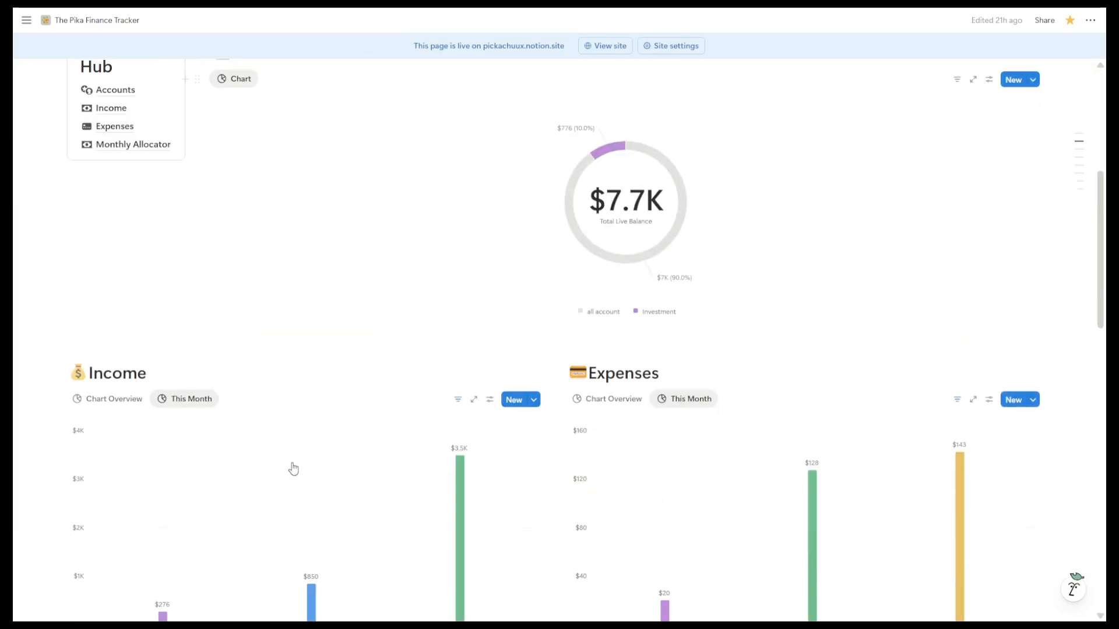
scroll(315, 407, "up", 5)
scroll(332, 365, "up", 8)
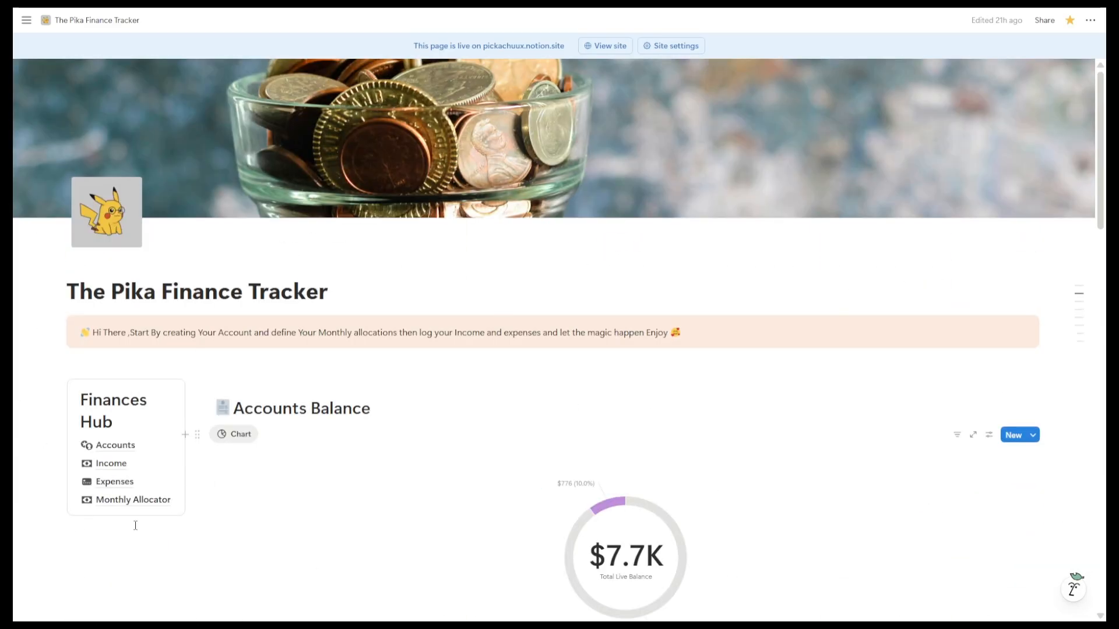
Step: Open the Monthly Allocator database from the Finances Hub and add an item named December 2025 Plan
left_click(125, 501)
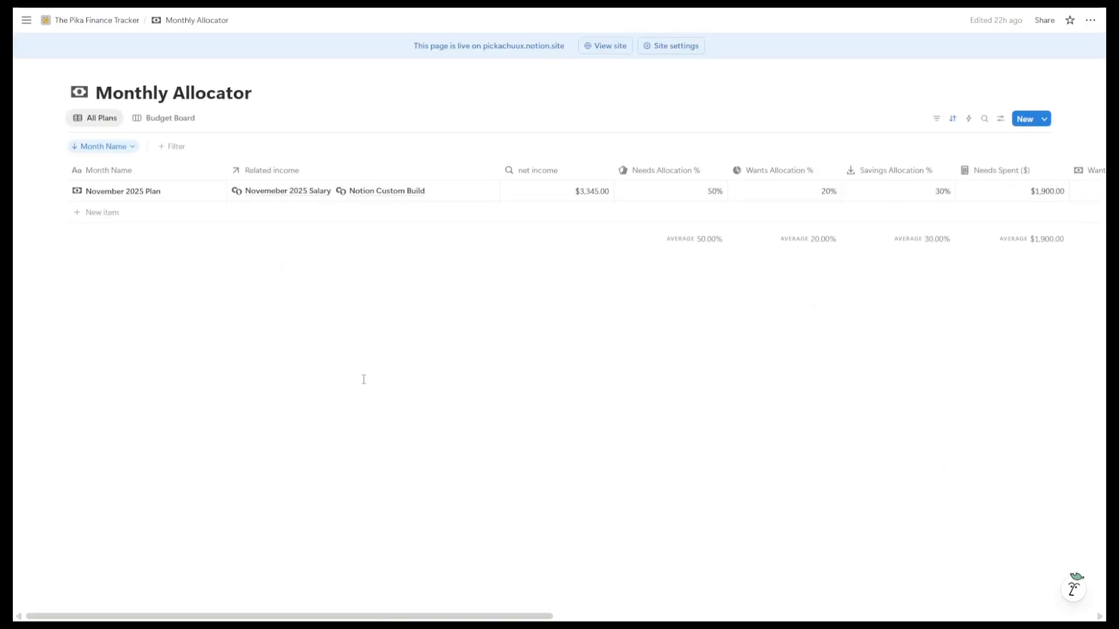
left_click(109, 213)
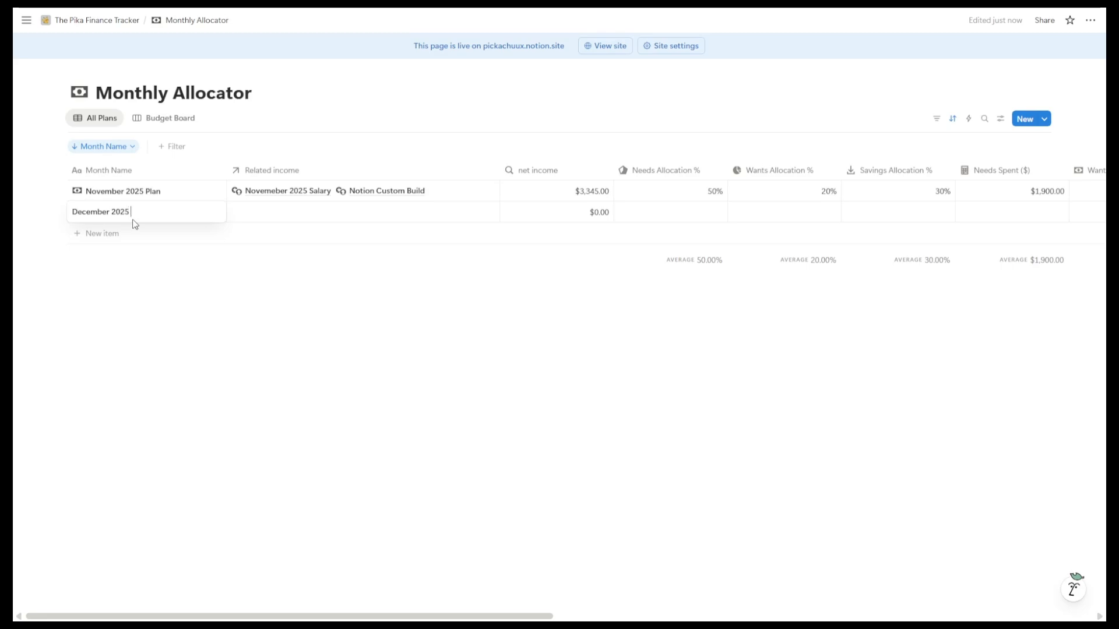
key("Escape")
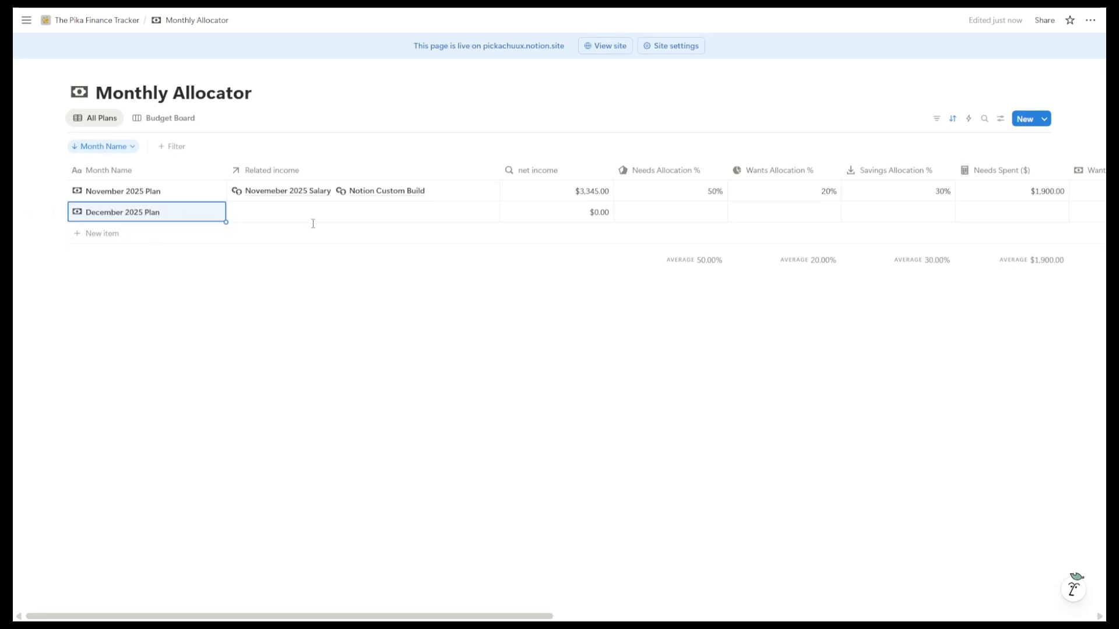
Step: Link December 2025 Salary and Quarterly Dividend Payment as related income of the December 2025 Plan
left_click(305, 222)
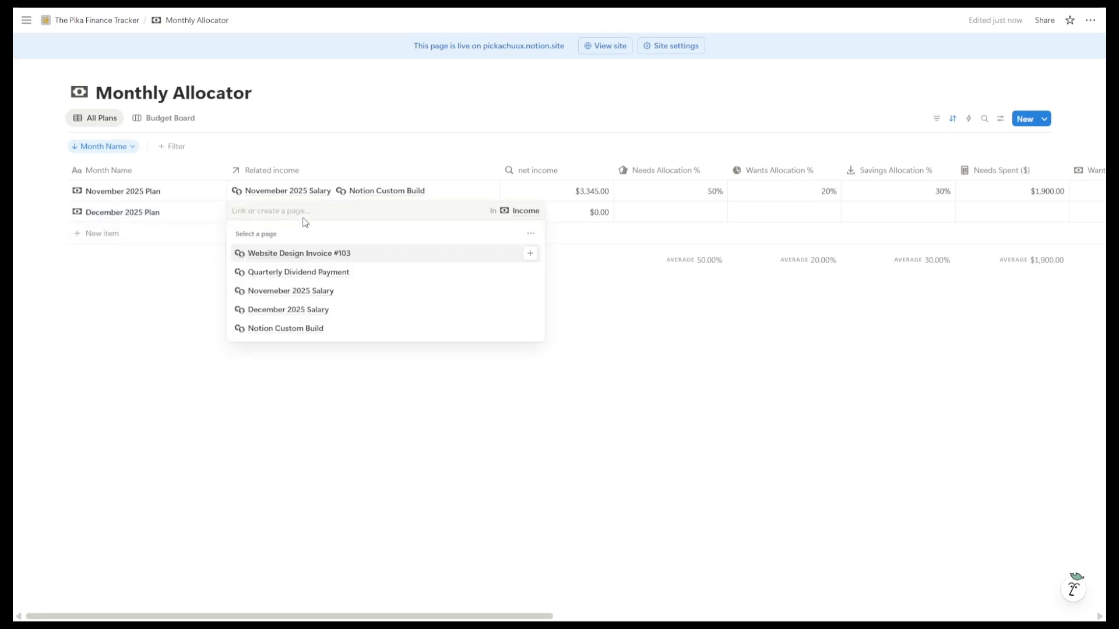
left_click(328, 310)
left_click(351, 312)
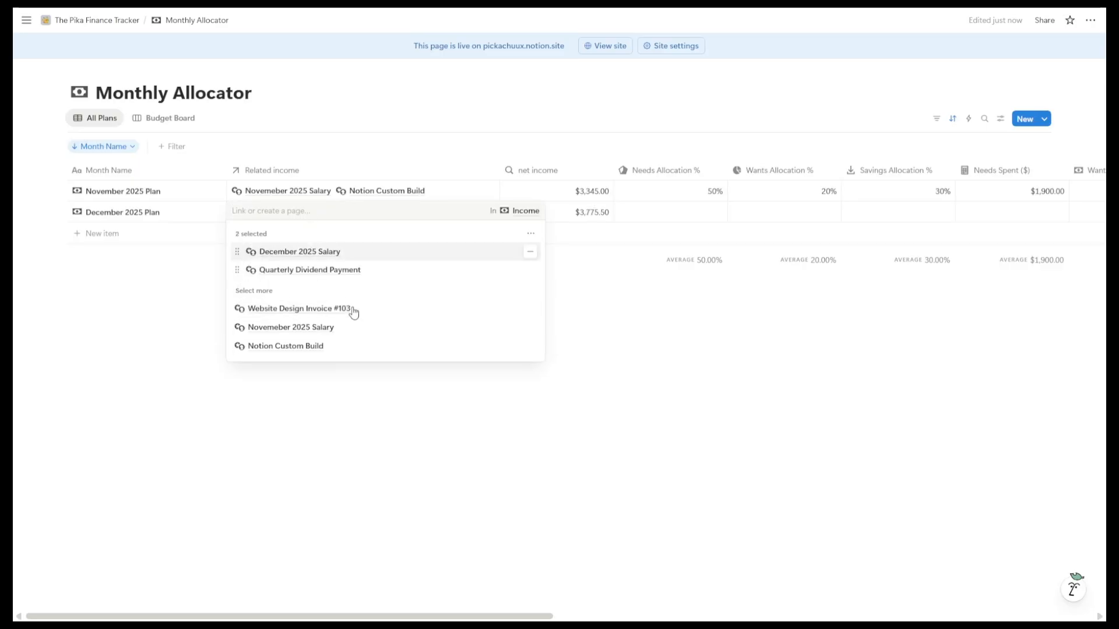
key("Escape")
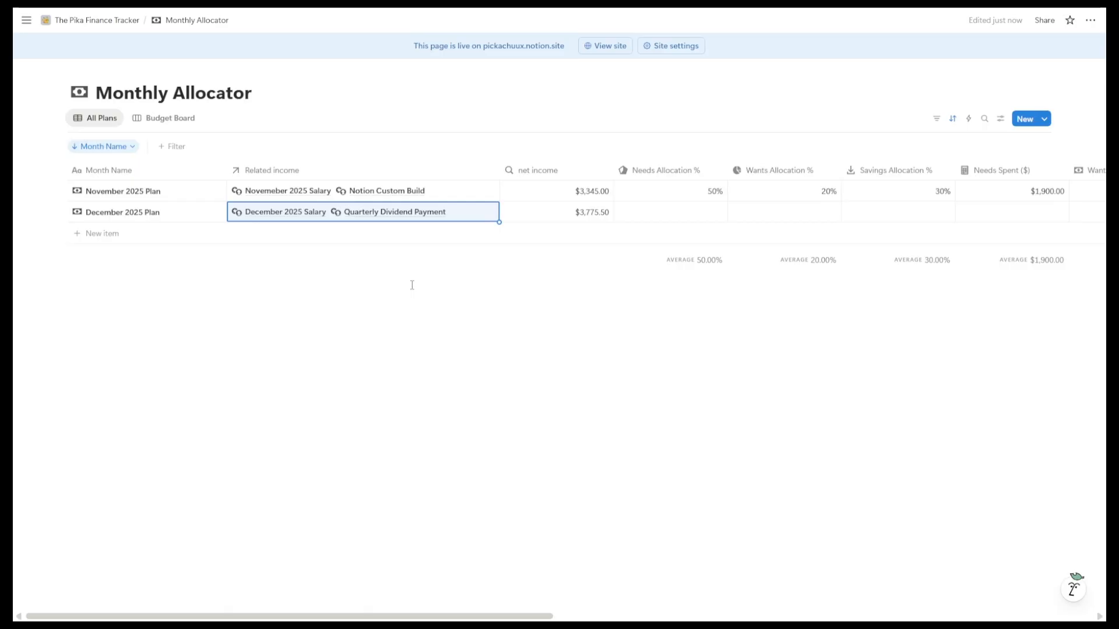
left_click(541, 316)
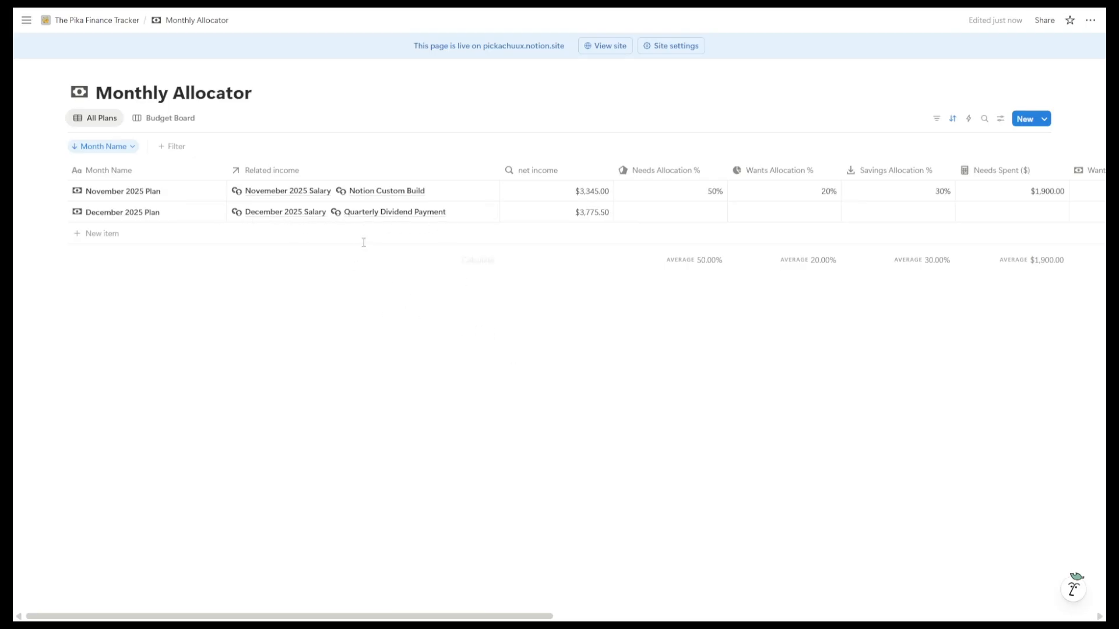
Step: Set the December 2025 Plan's allocations to 40% needs, 20% wants and 40% savings
scroll(363, 242, "right", 5)
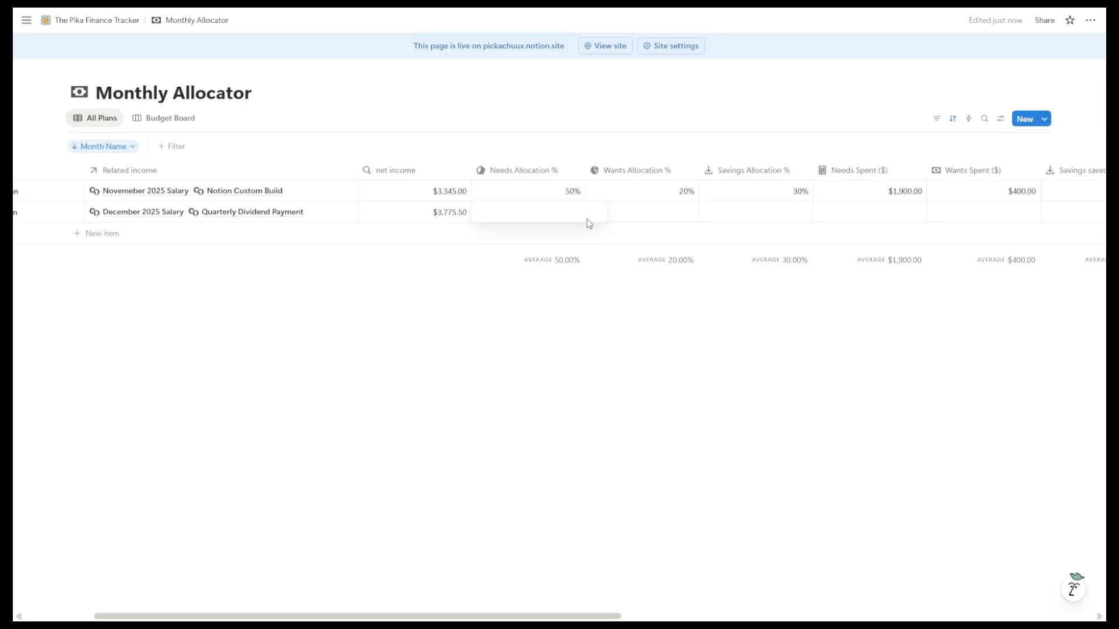
type("40")
key("Return")
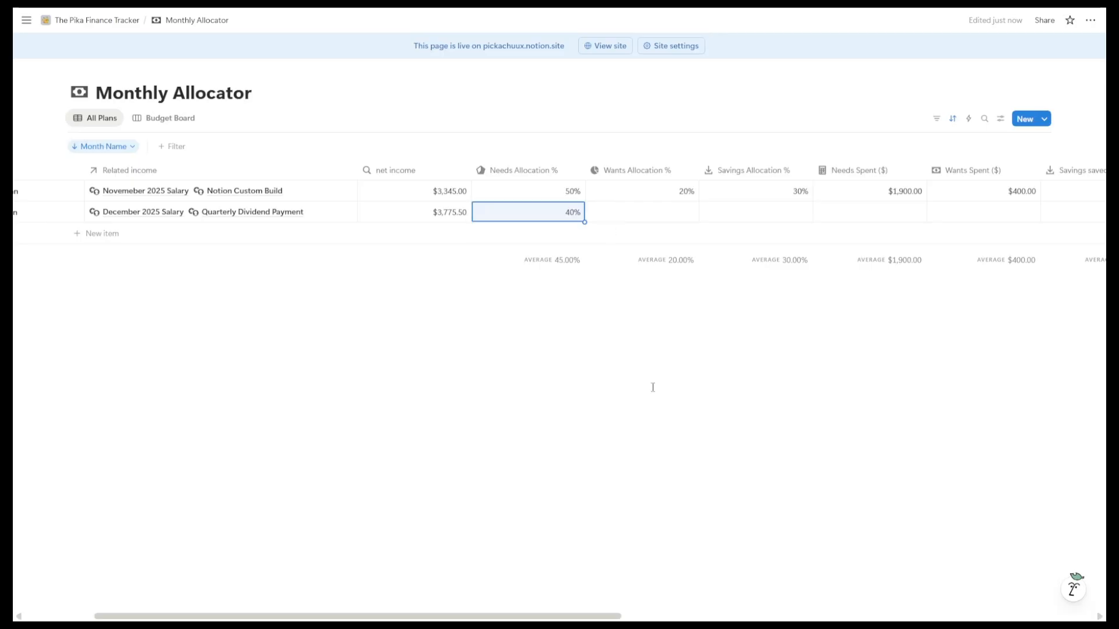
left_click(664, 211)
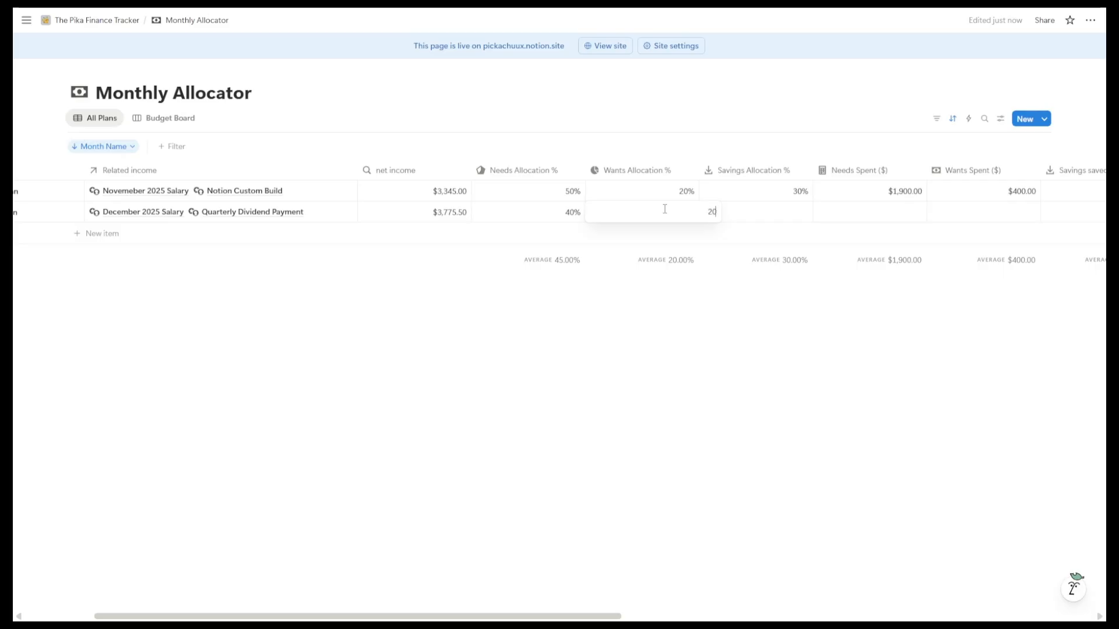
key("Return")
left_click(731, 211)
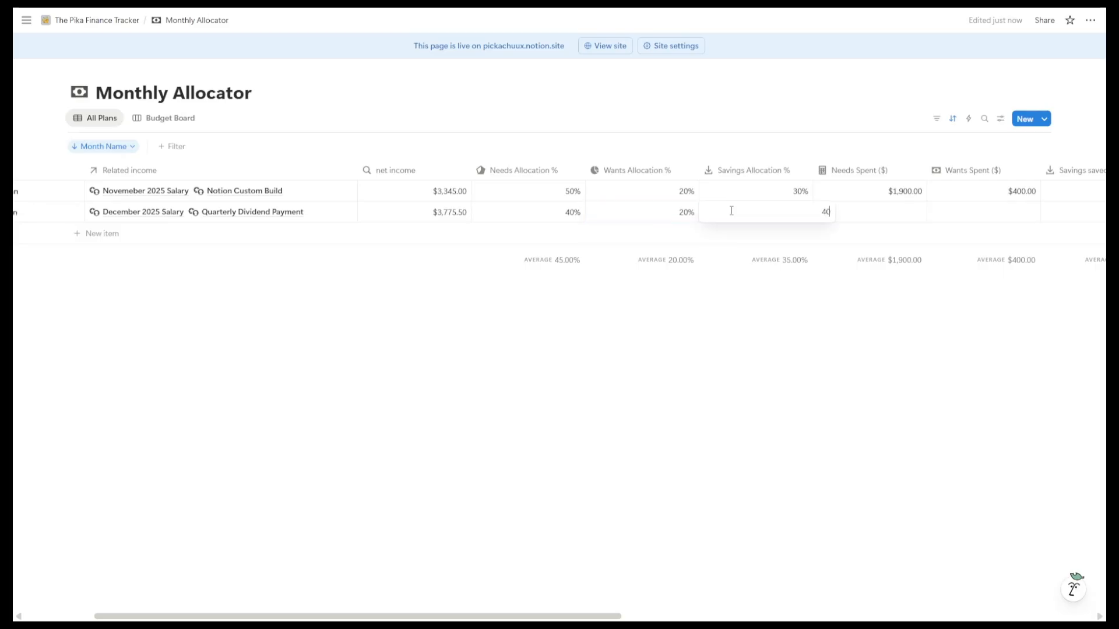
key("Return")
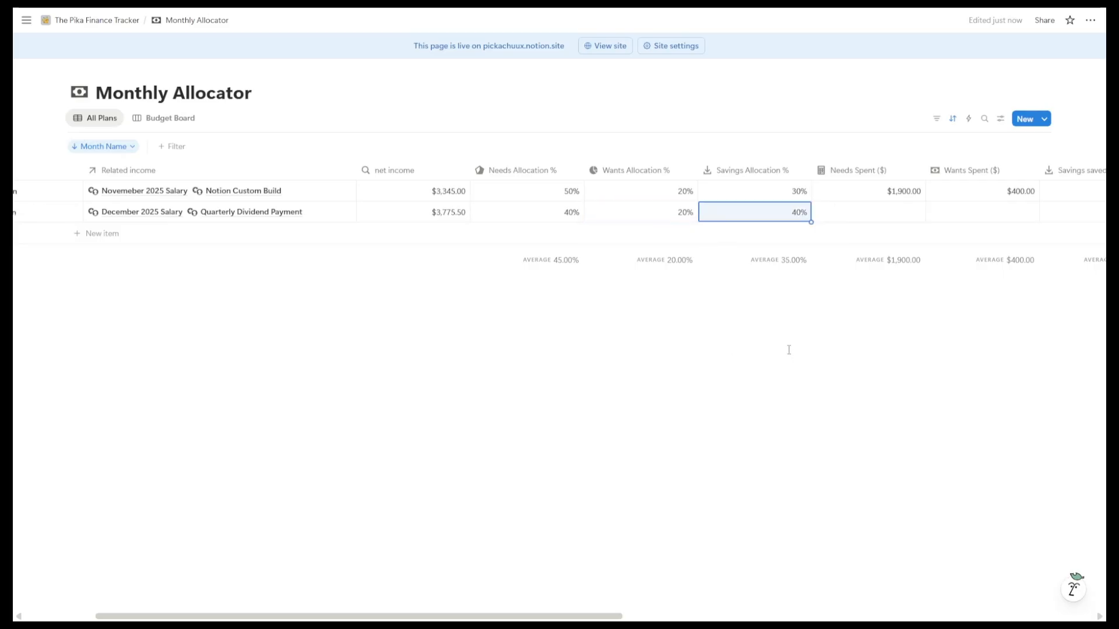
Step: Check the December 2025 Plan's calculated needs amount and set its Needs Spent to $1,500
scroll(790, 361, "right", 7)
left_click(455, 219)
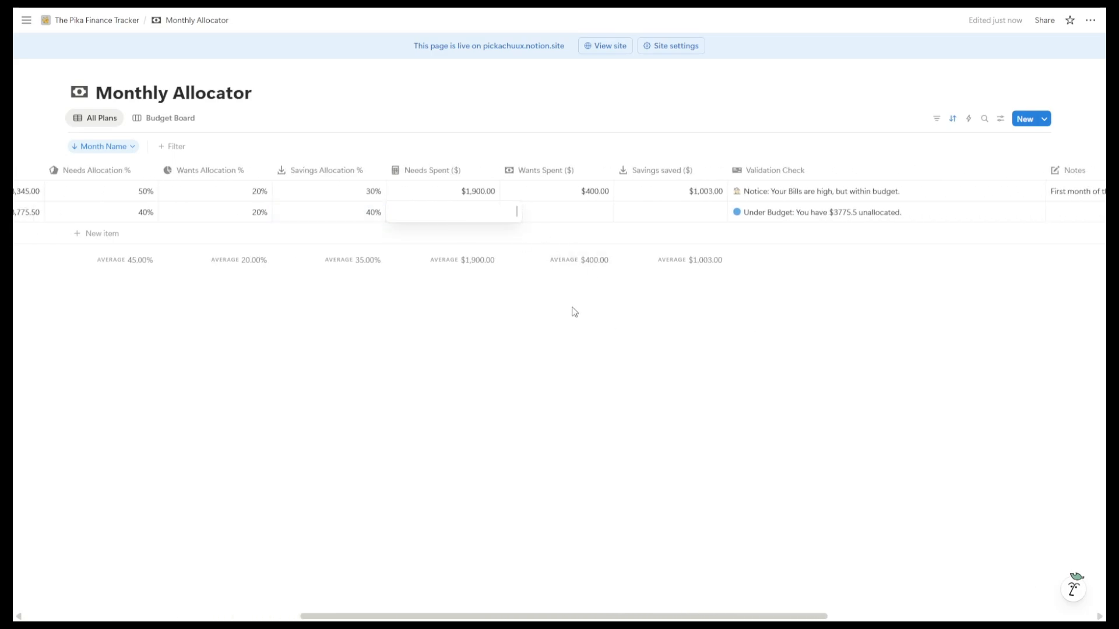
key("Escape")
scroll(669, 369, "right", 9)
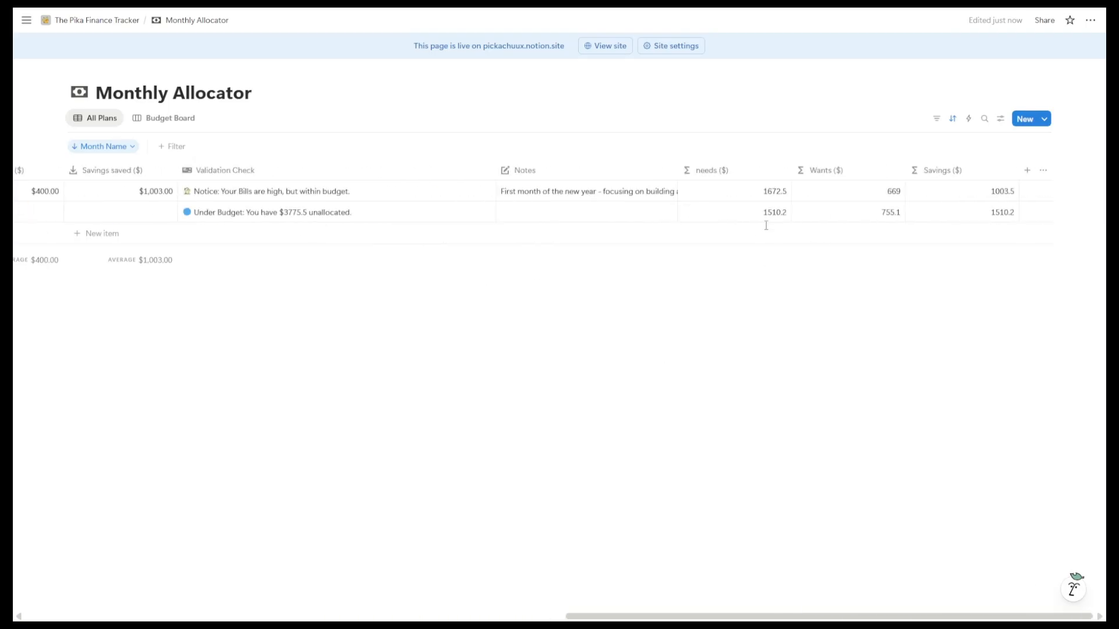
scroll(401, 327, "left", 6)
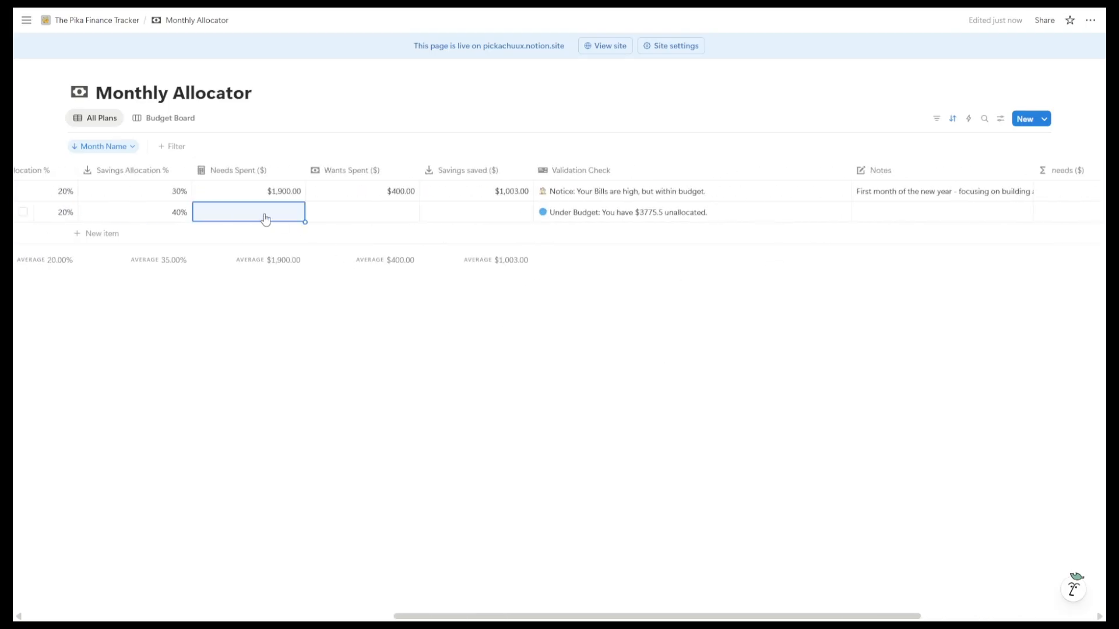
type("1500")
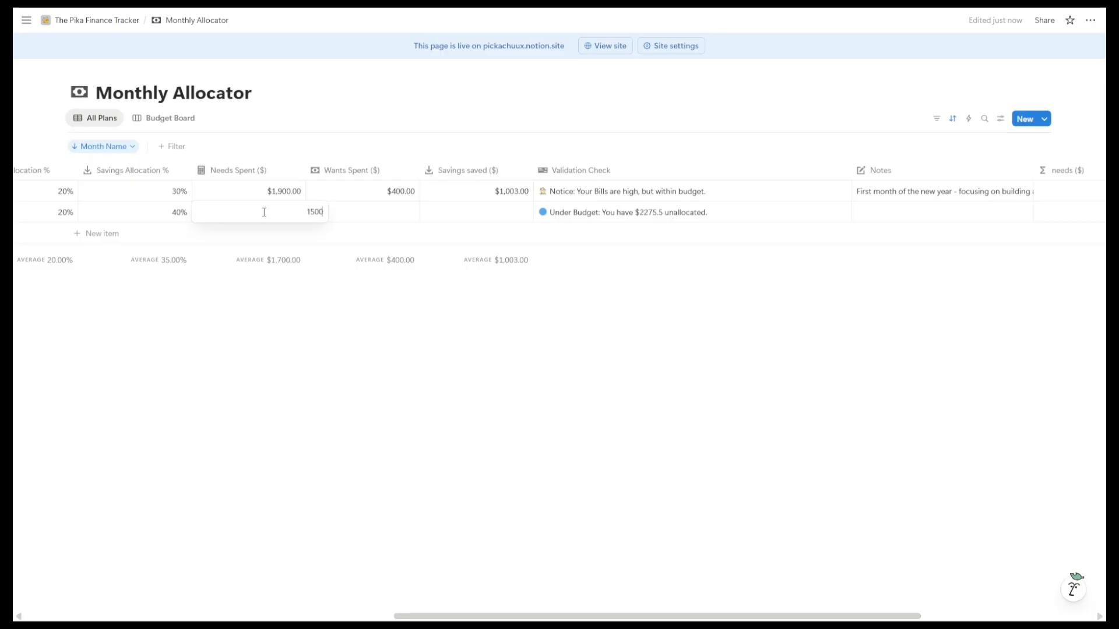
key("Return")
Step: Check the December 2025 Plan's calculated savings amount and set its Savings saved to $1,510
scroll(507, 354, "right", 6)
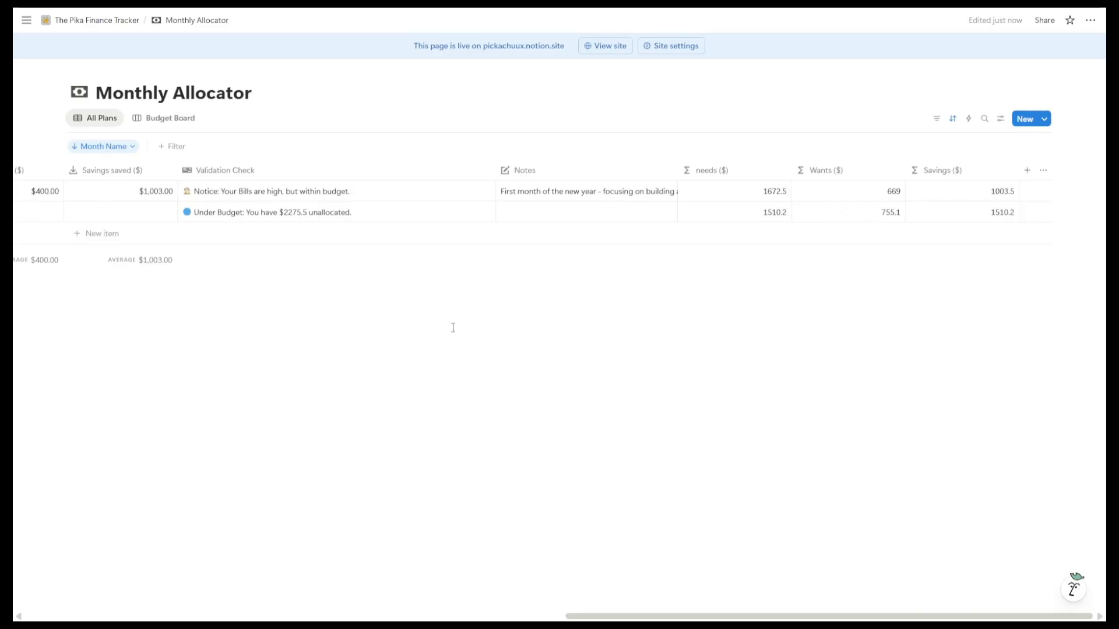
scroll(452, 324, "left", 6)
left_click(493, 211)
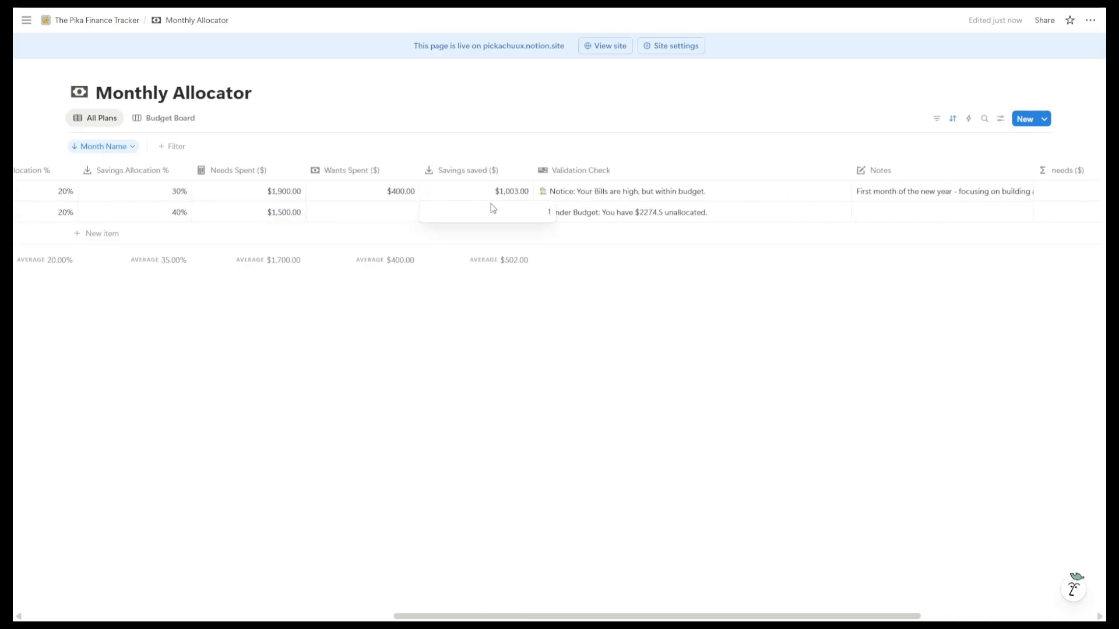
type("1510")
Step: Set the Wants Spent amount of the December 2025 Plan to $800
left_click(387, 211)
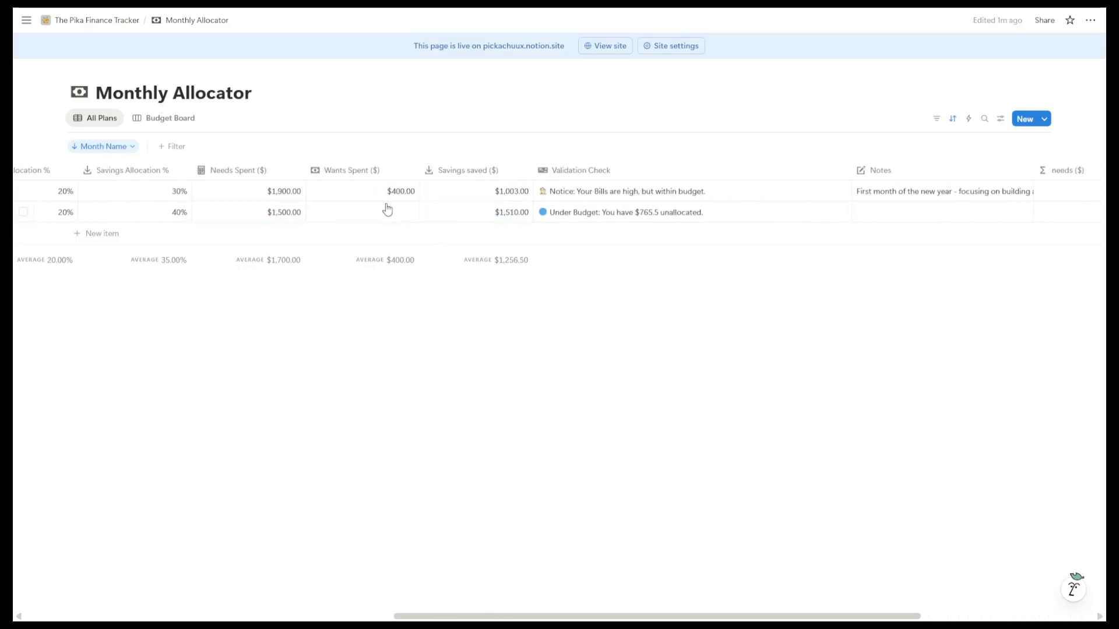
left_click(387, 211)
type("800")
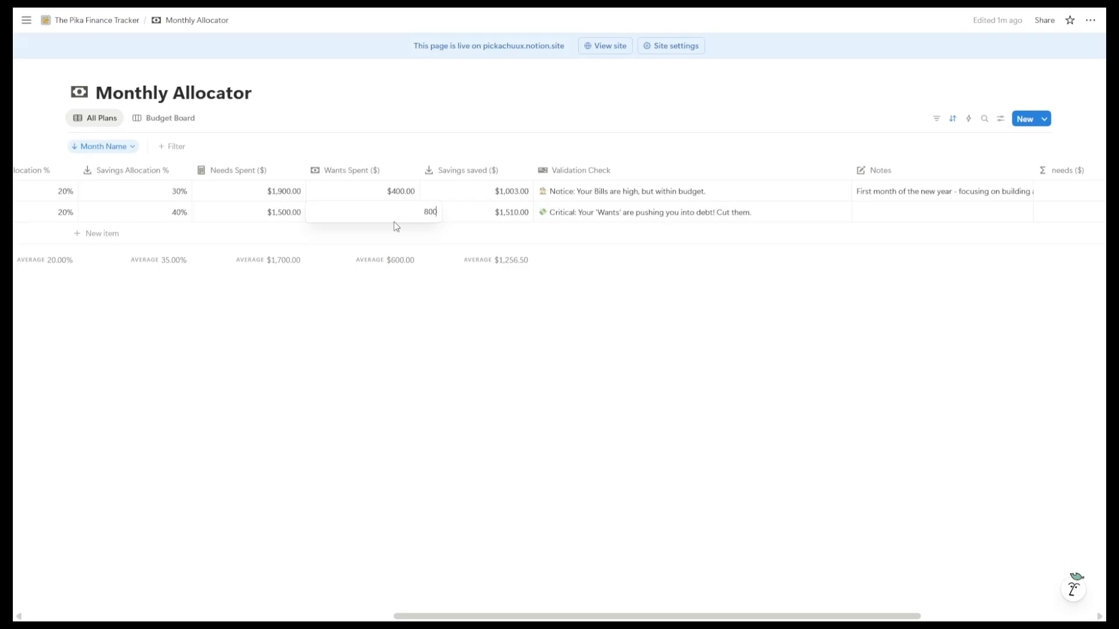
Step: Commit the December 2025 Plan's Wants Spent amount and review both plans' validation checks in the table and on the Budget Board
key("Return")
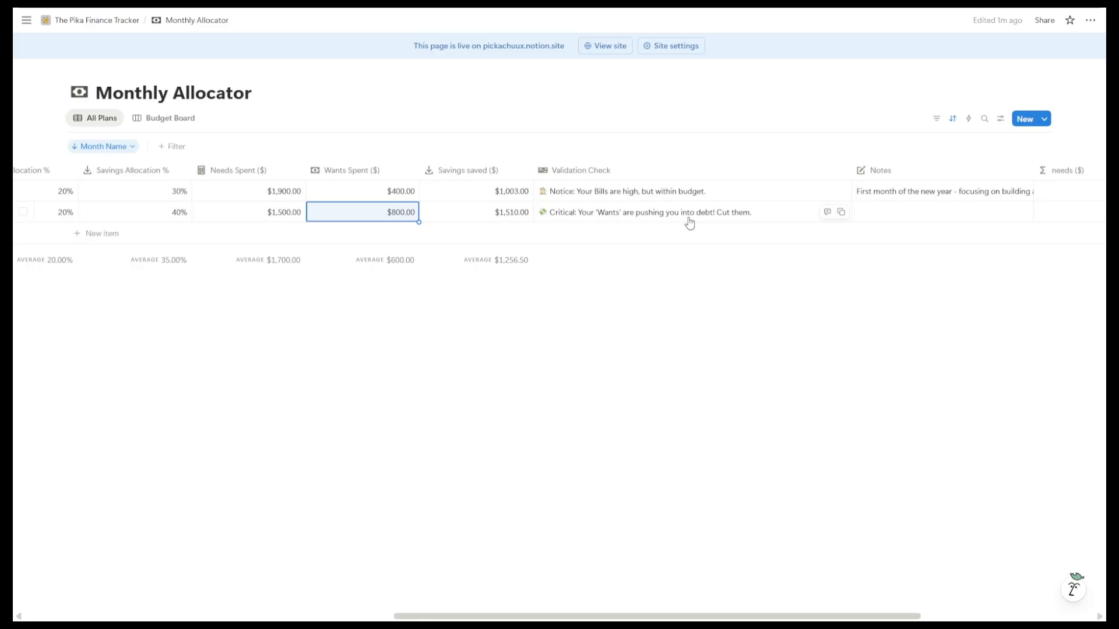
scroll(728, 292, "right", 5)
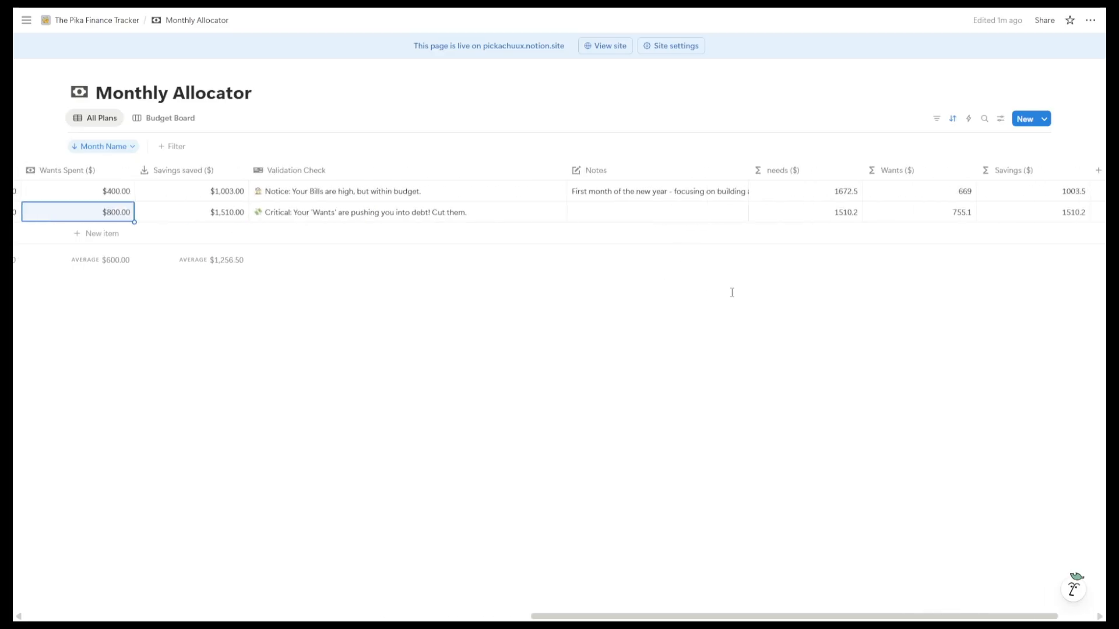
scroll(728, 294, "left", 10)
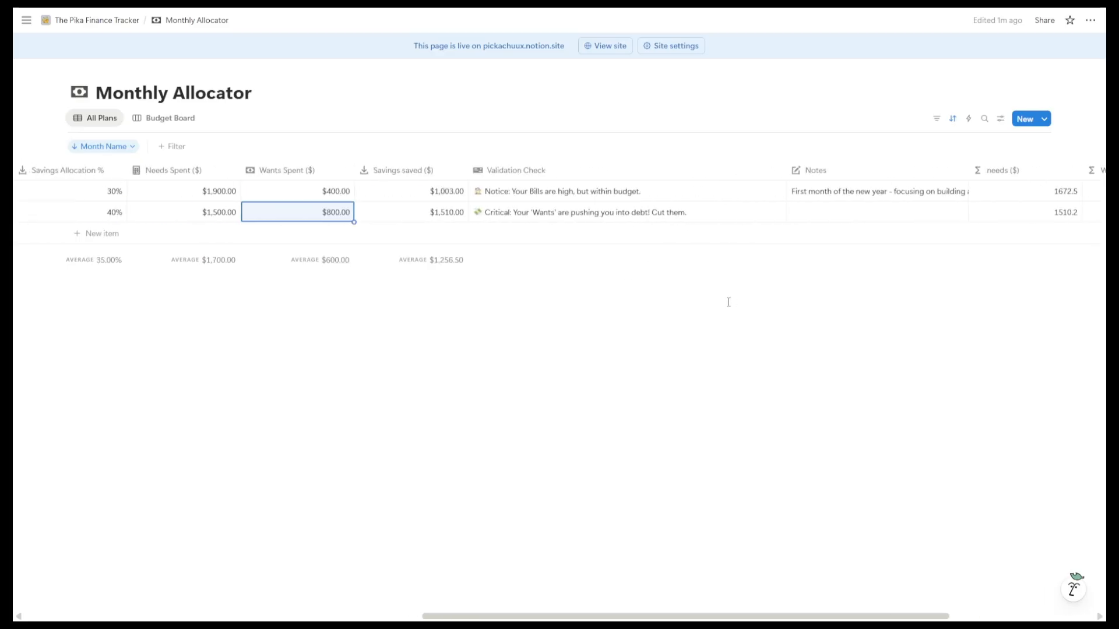
left_click(163, 120)
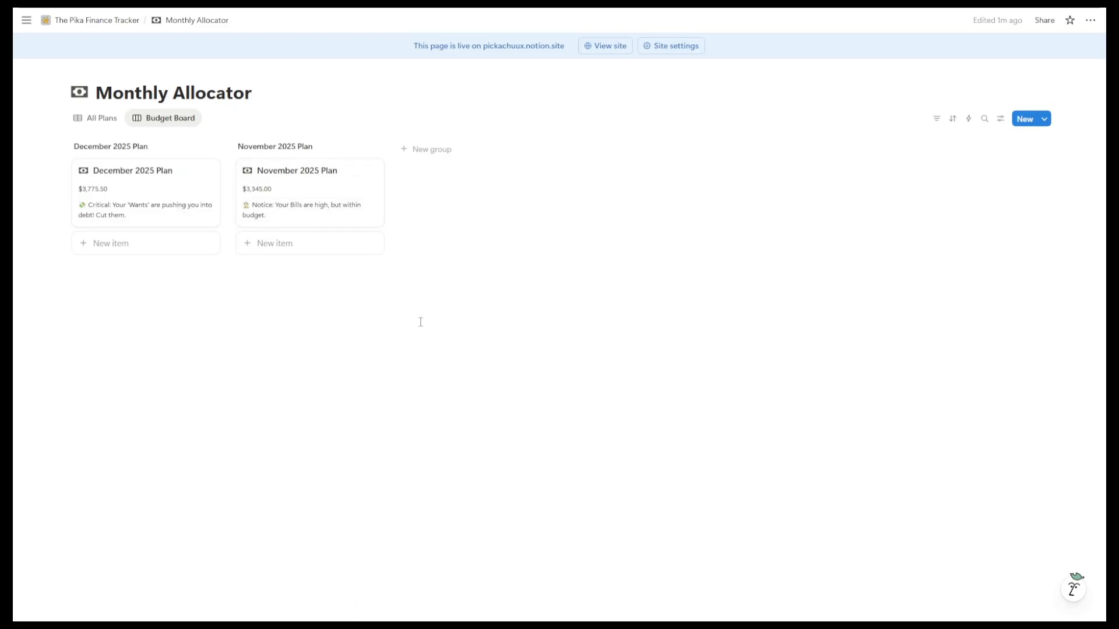
left_click(104, 122)
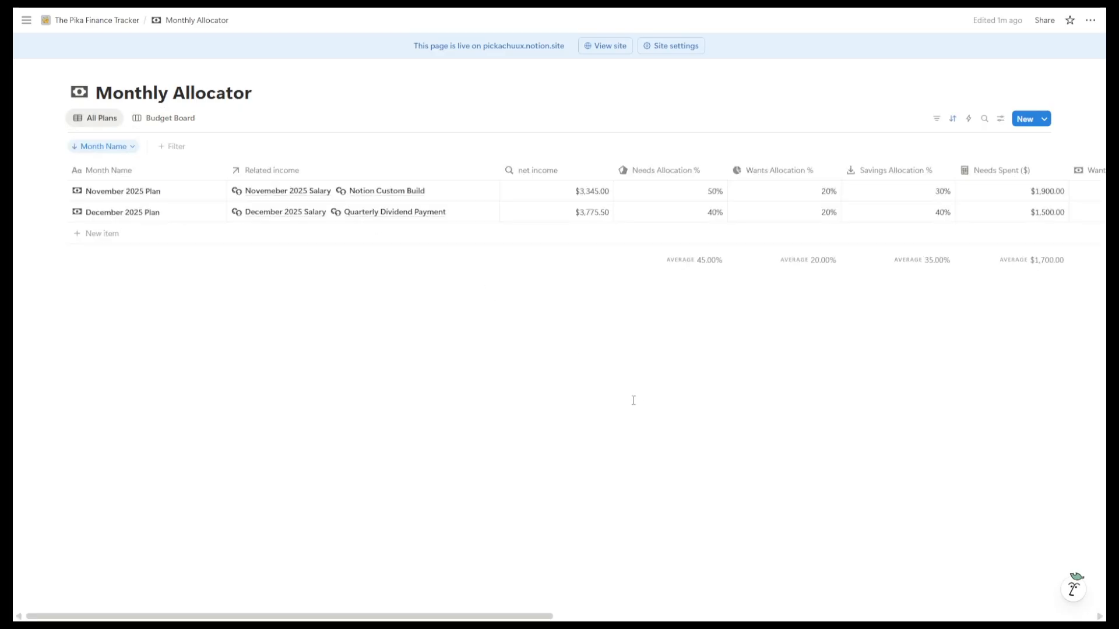
Step: Open the tracker's Income database and review the columns of the full income list
left_click(116, 21)
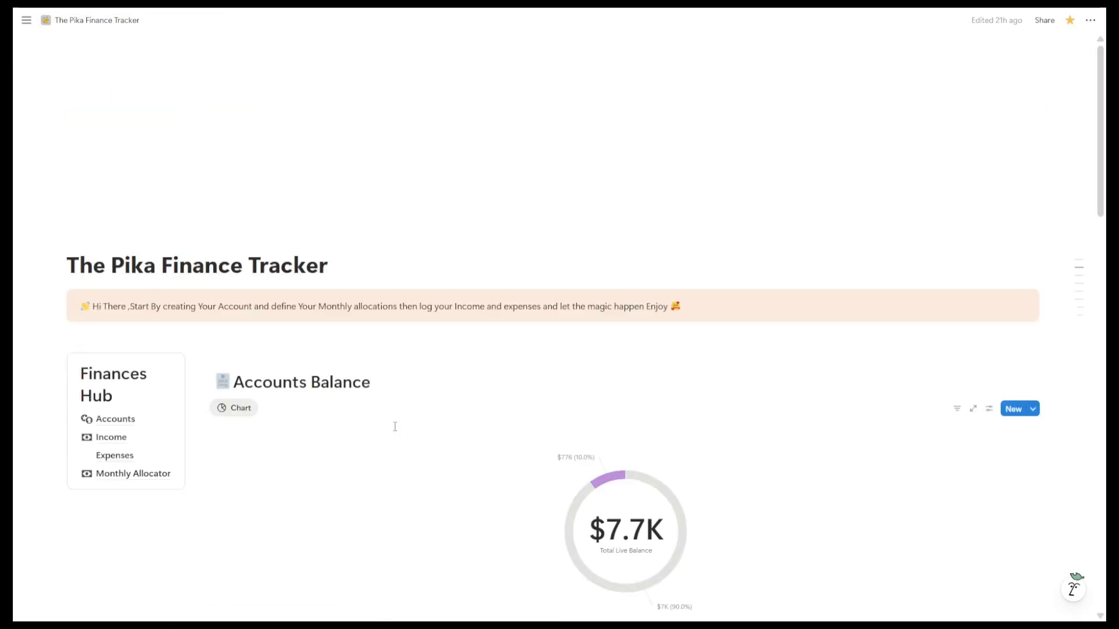
left_click(110, 464)
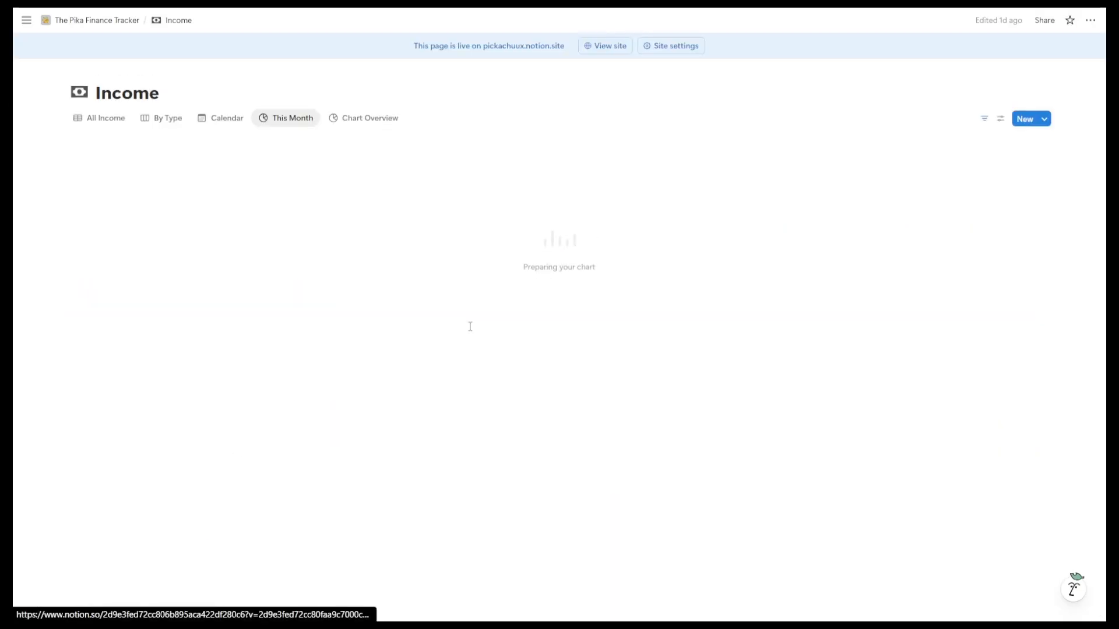
left_click(100, 118)
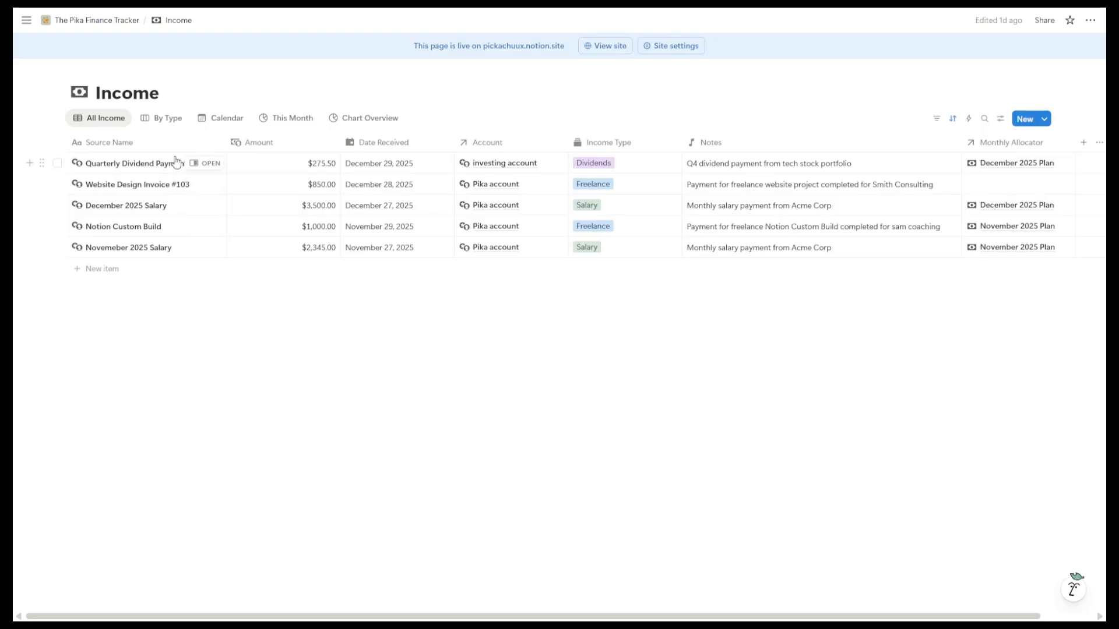
scroll(541, 368, "right", 2)
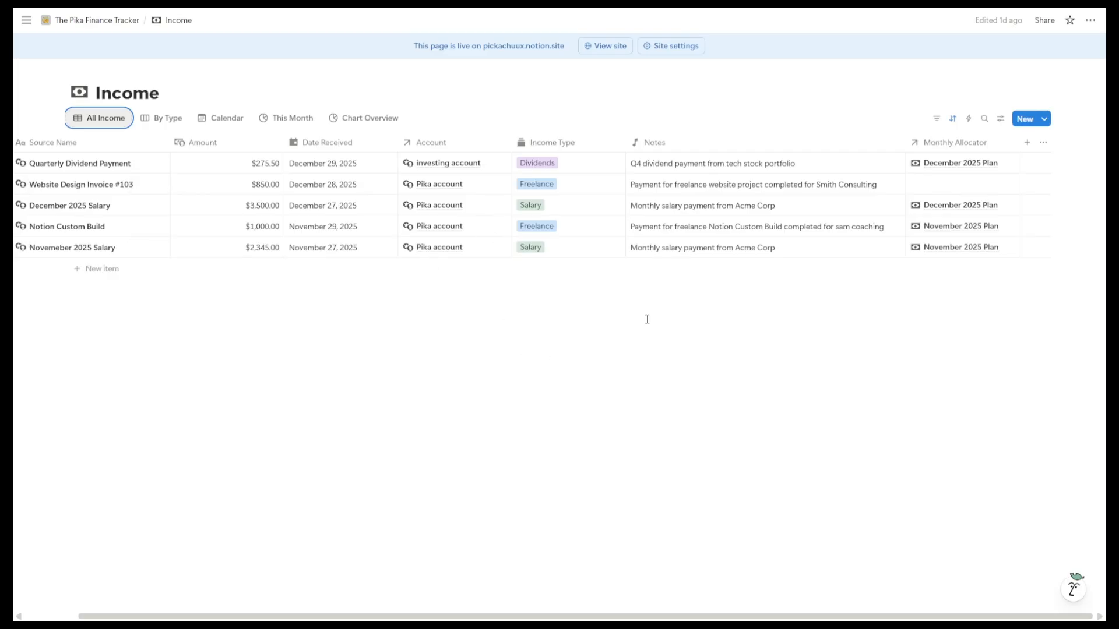
Step: Inspect the income type options available for the November 2025 salary entry
left_click(563, 246)
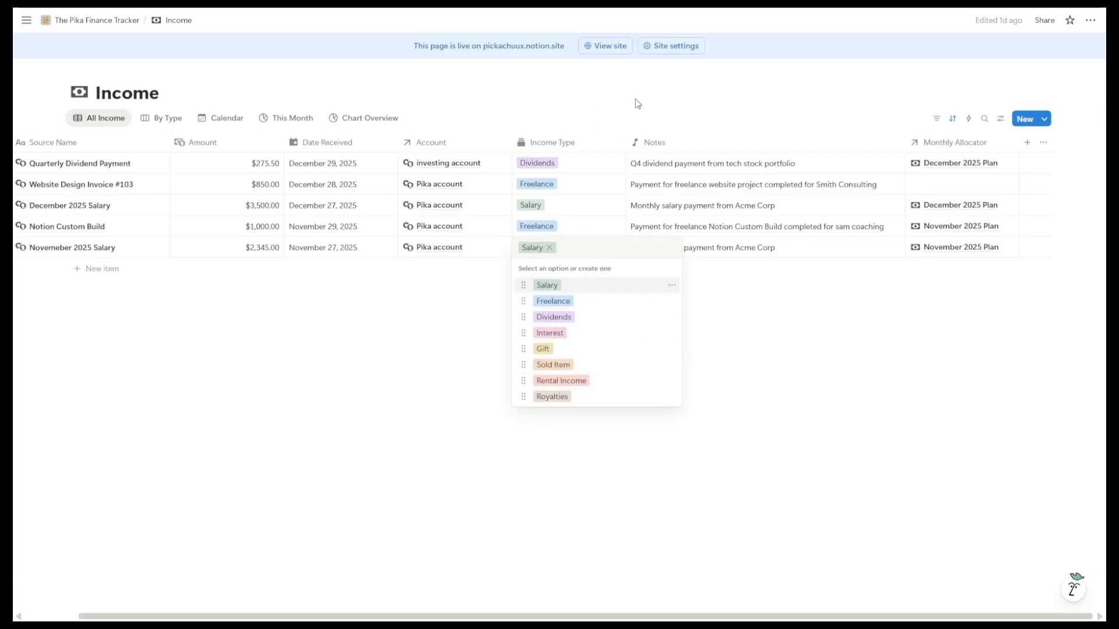
key("Escape")
left_click(688, 371)
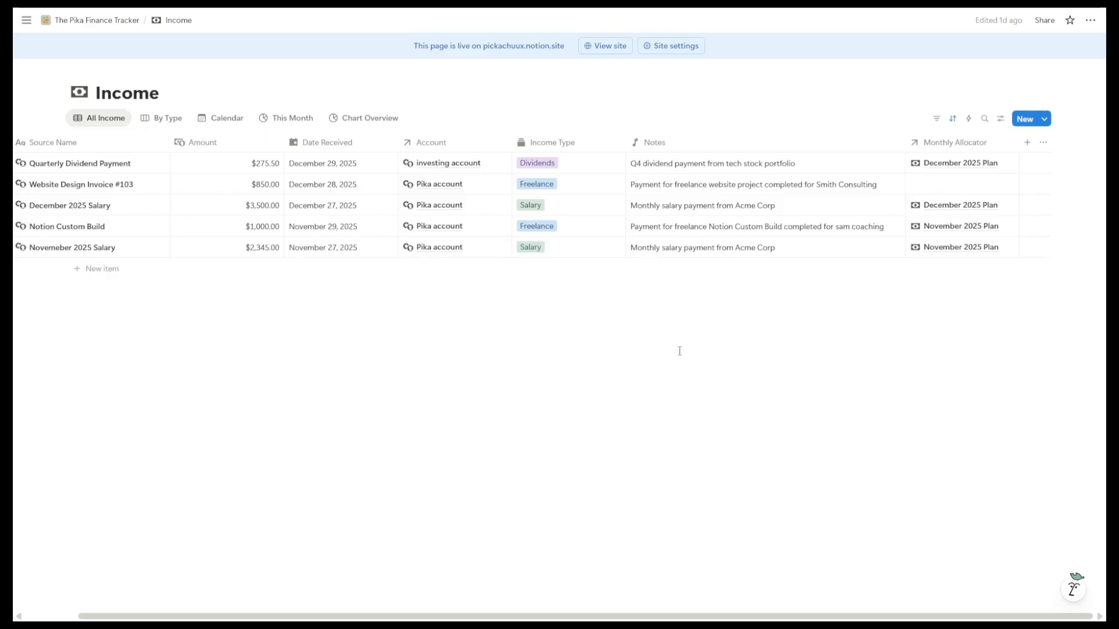
scroll(263, 221, "left", 2)
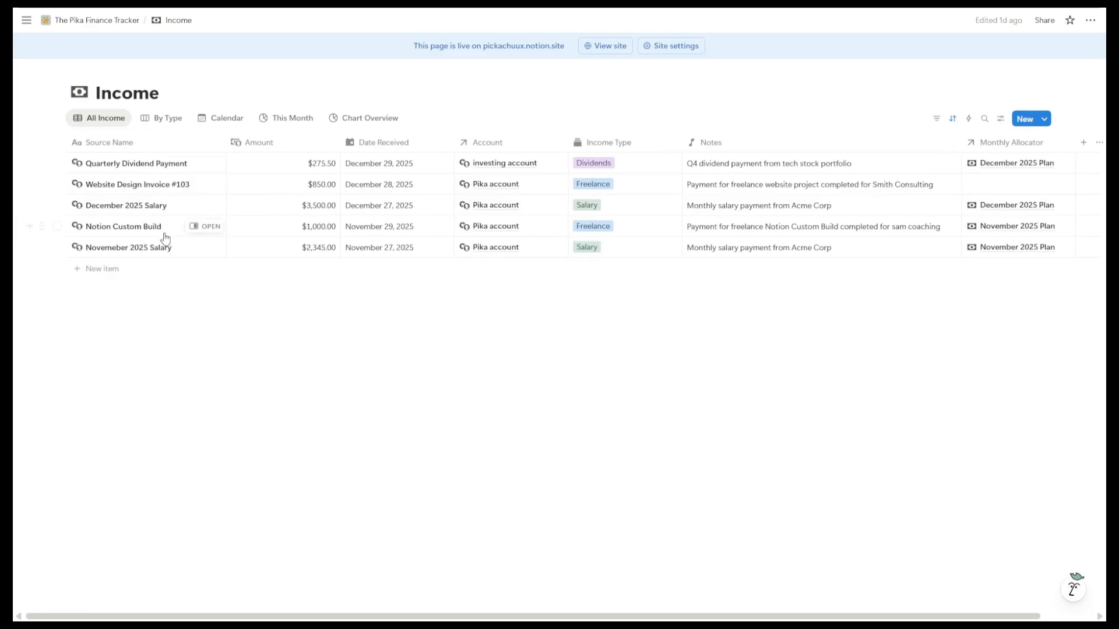
scroll(192, 251, "right", 2)
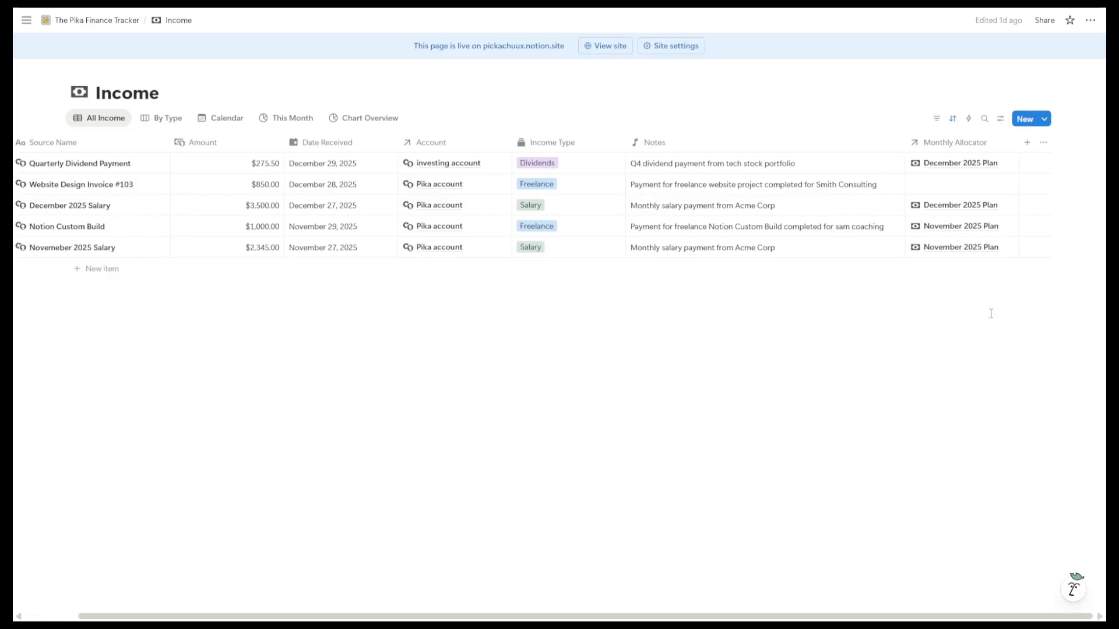
Step: Check which Monthly Allocator plans can be linked to the Website Design Invoice #103 income entry
left_click(959, 191)
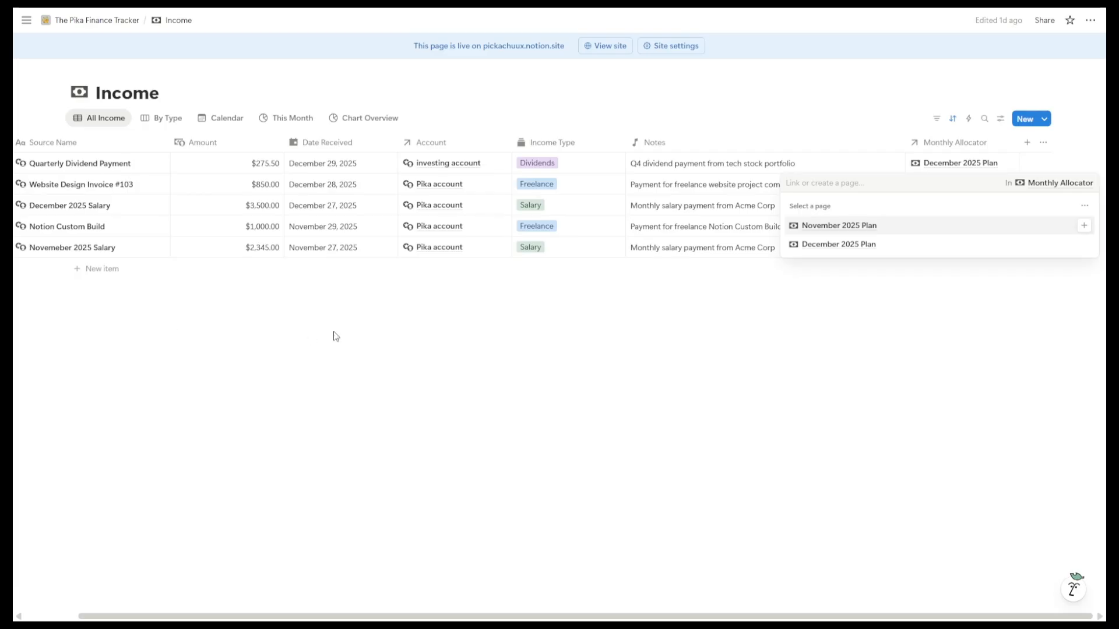
key("Escape")
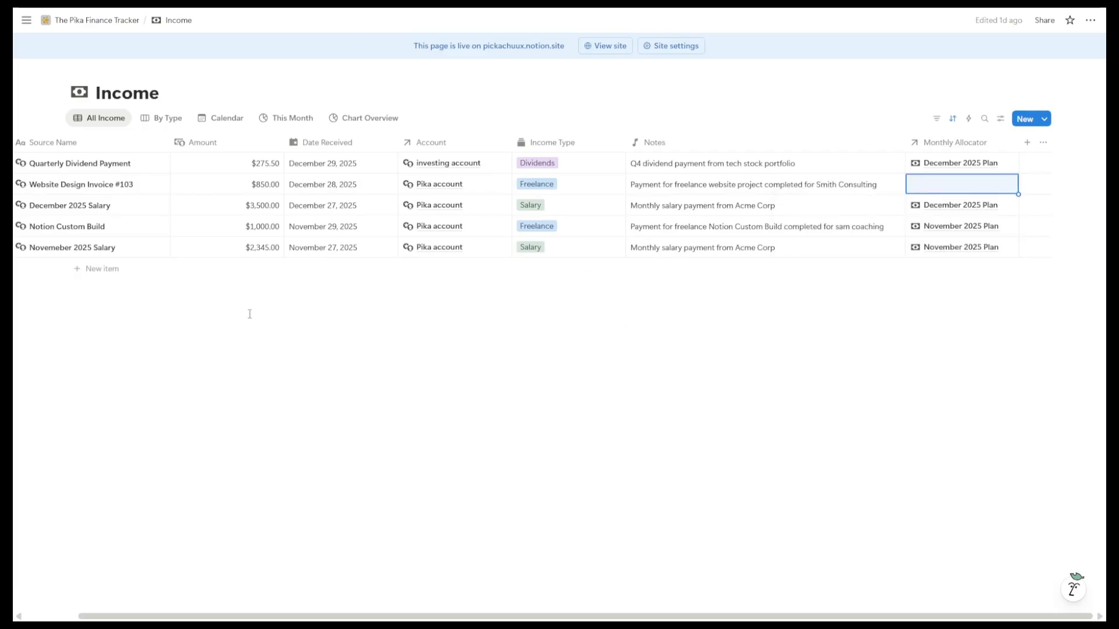
scroll(228, 237, "left", 2)
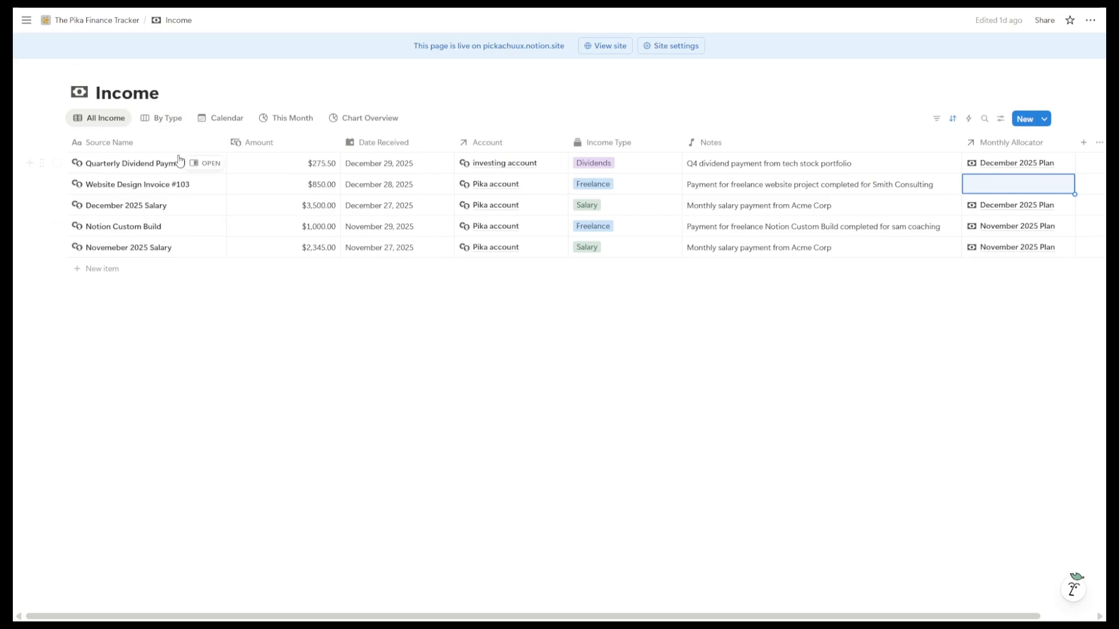
Step: Browse the income entries grouped by income type across all categories
left_click(168, 115)
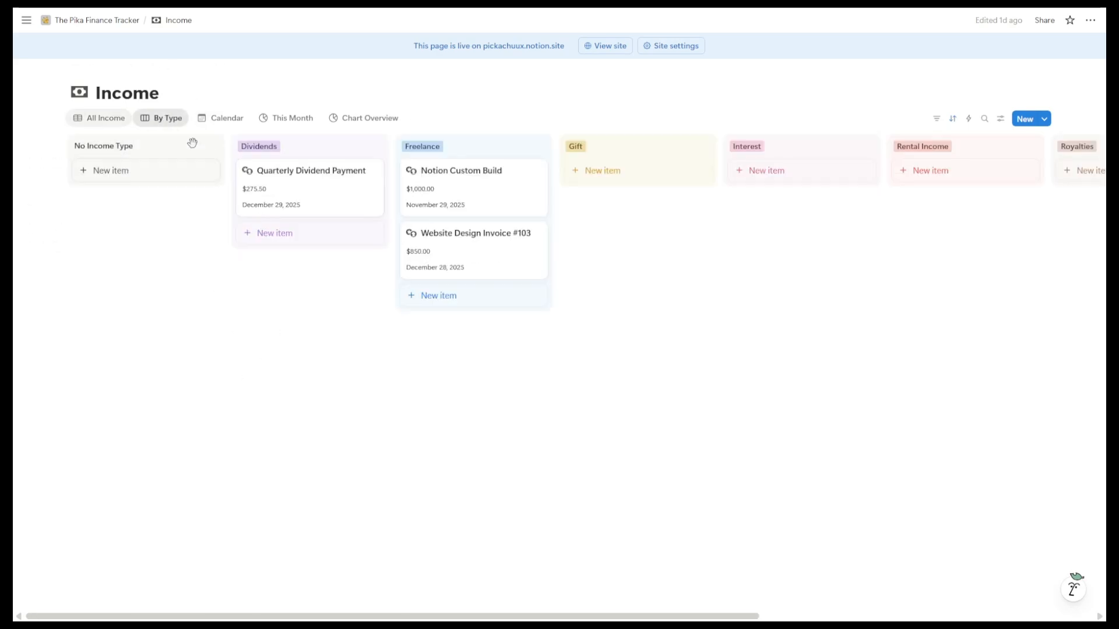
scroll(310, 343, "right", 1)
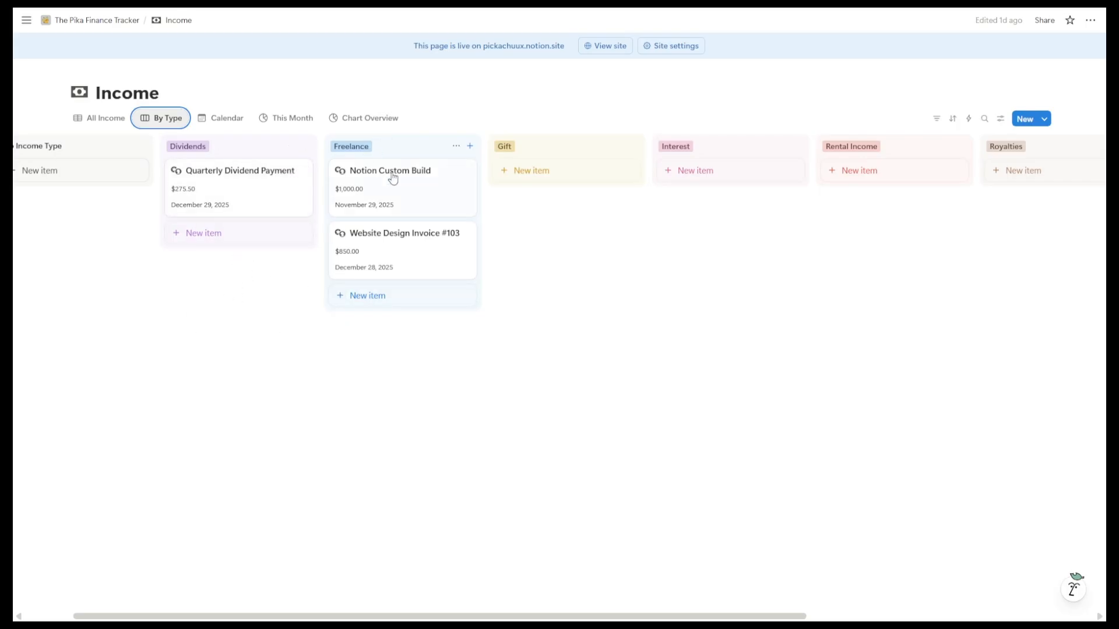
scroll(584, 277, "right", 7)
scroll(615, 274, "left", 8)
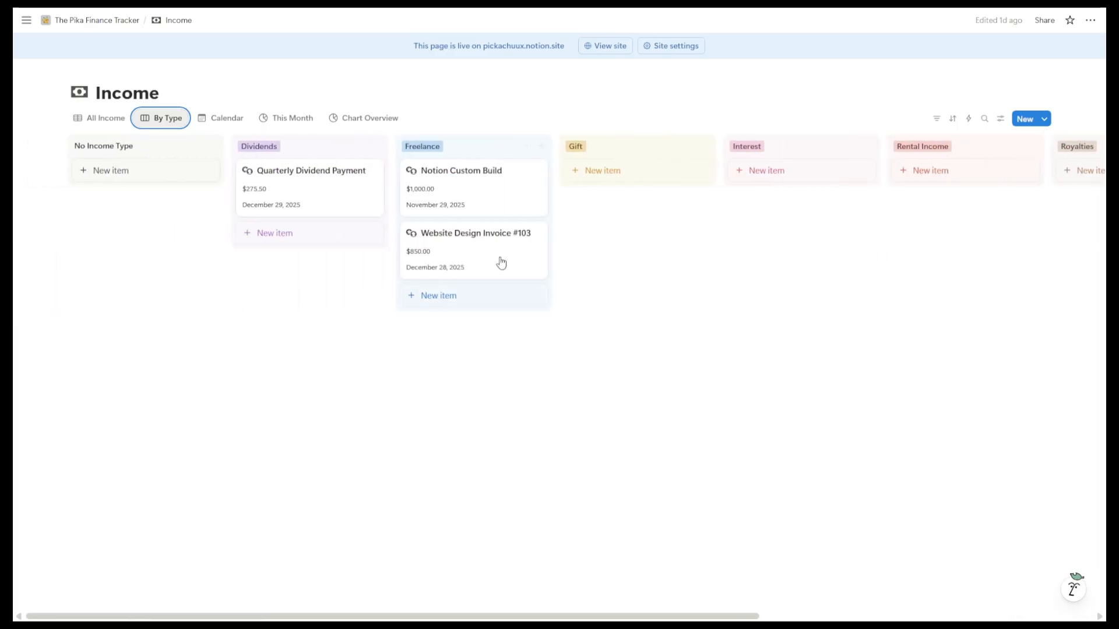
Step: Review the income entries in the calendar and in the This Month and overview charts
left_click(227, 119)
scroll(428, 298, "down", 1)
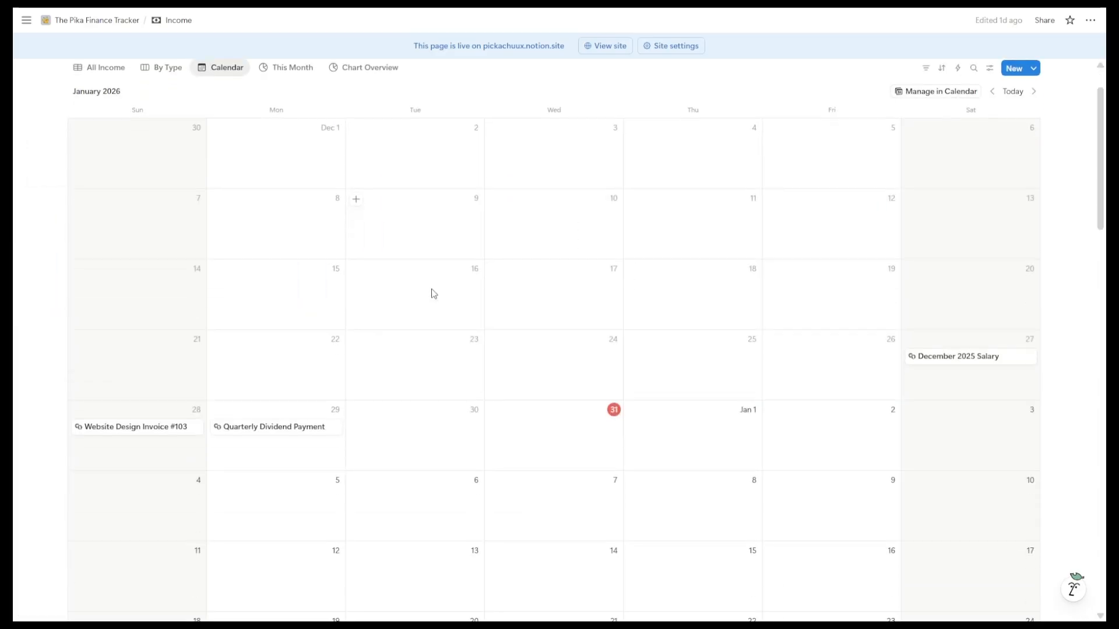
scroll(426, 289, "up", 1)
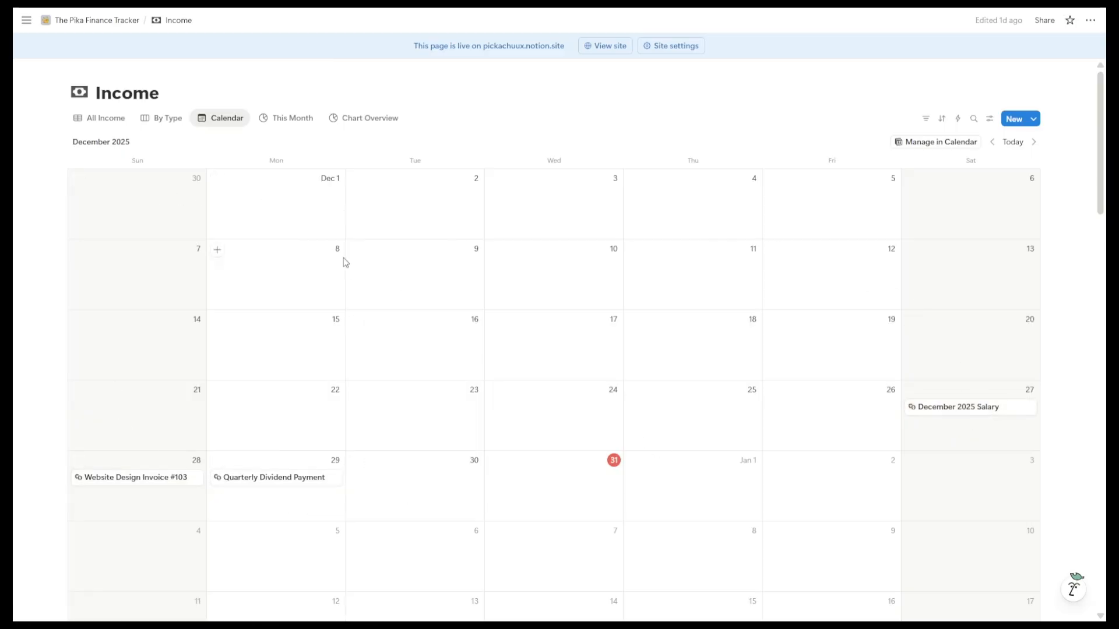
left_click(260, 120)
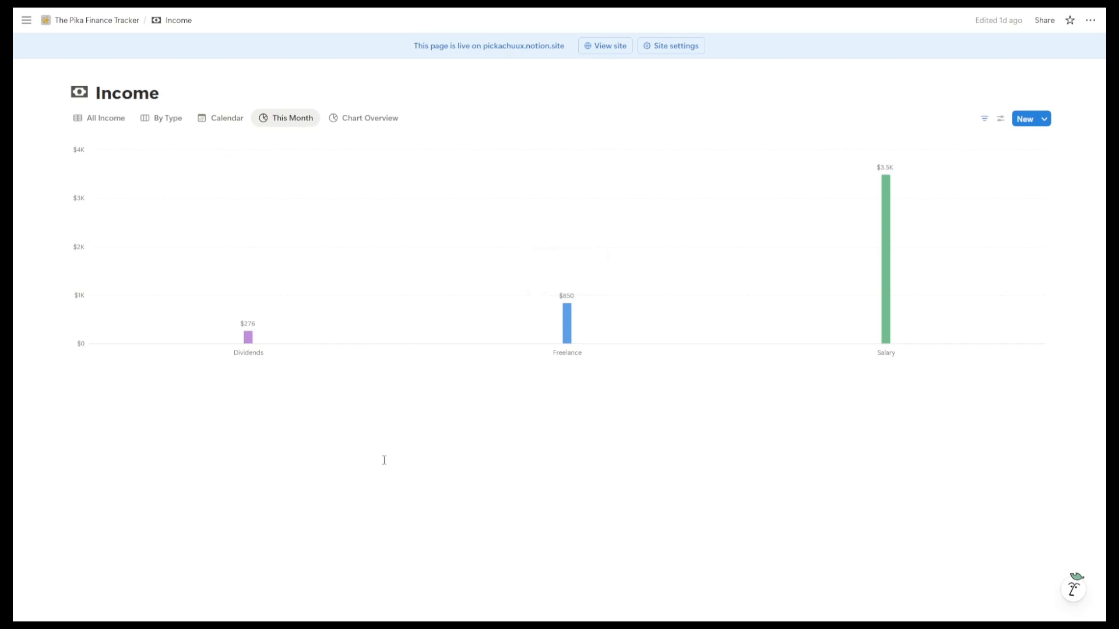
left_click(362, 119)
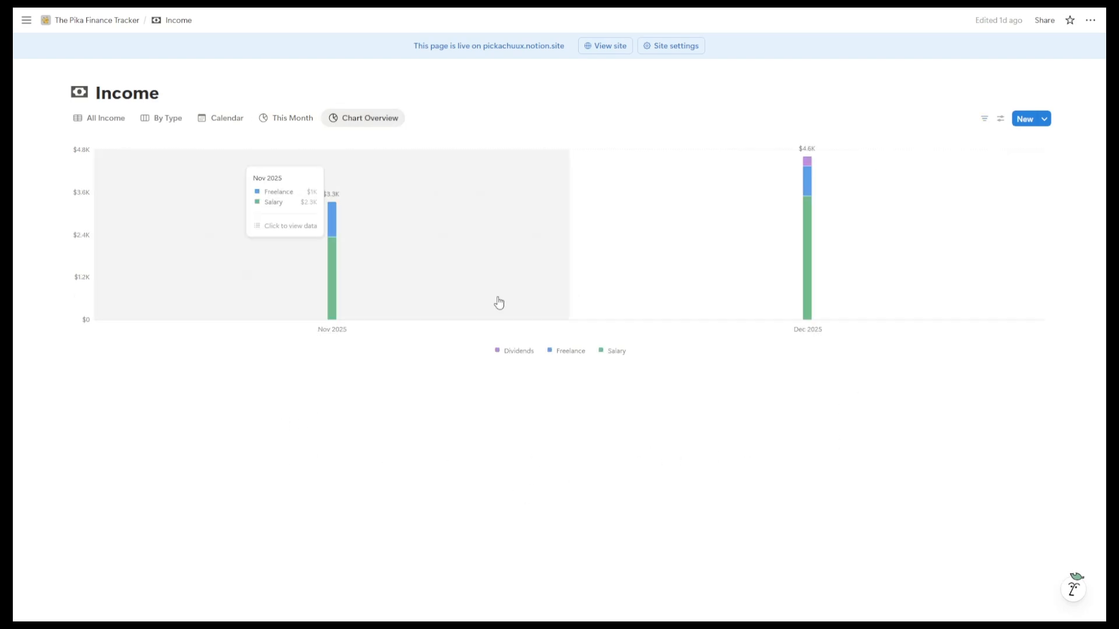
Step: Open the tracker's Expenses database and show the full expense list
left_click(88, 21)
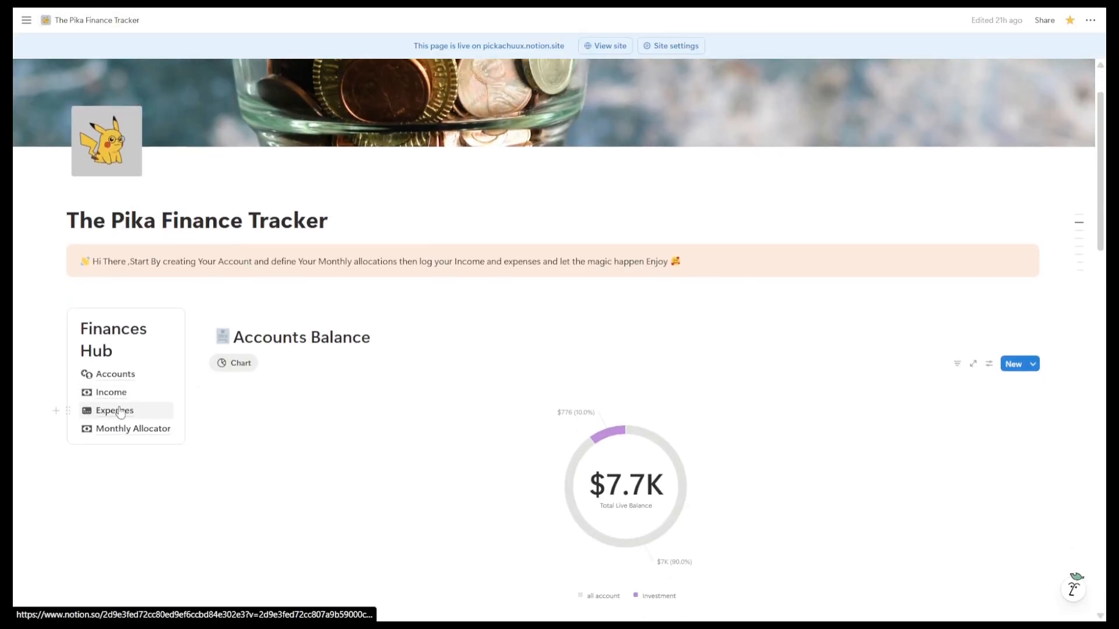
left_click(120, 411)
left_click(106, 118)
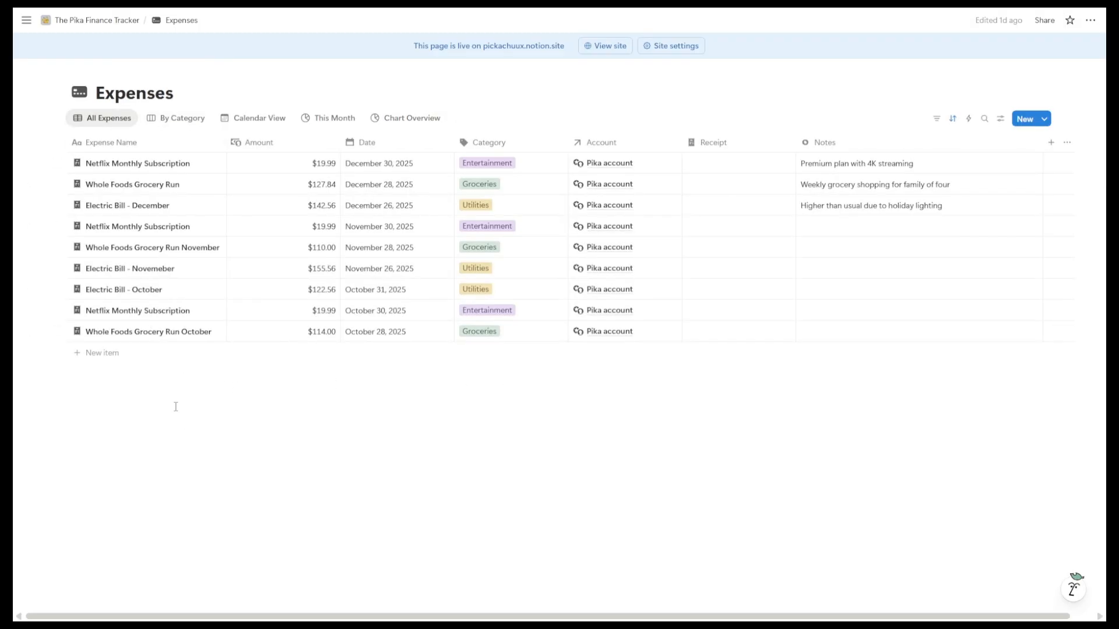
Step: Add a new expense named "Electical Bill" to the expense list
left_click(108, 354)
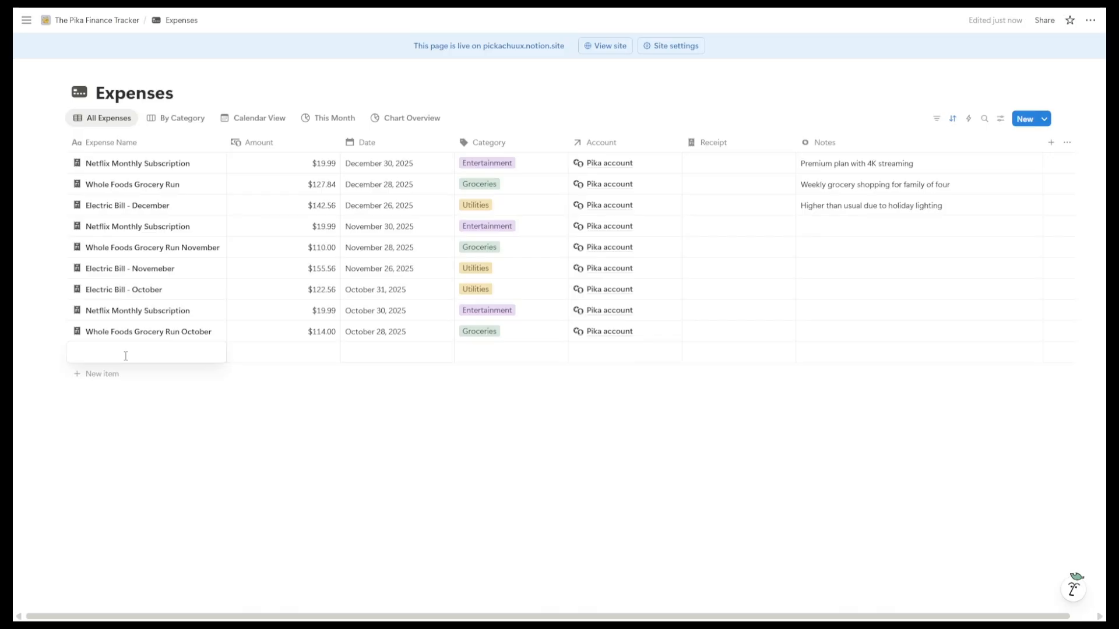
type("Electical Bill")
key("Return")
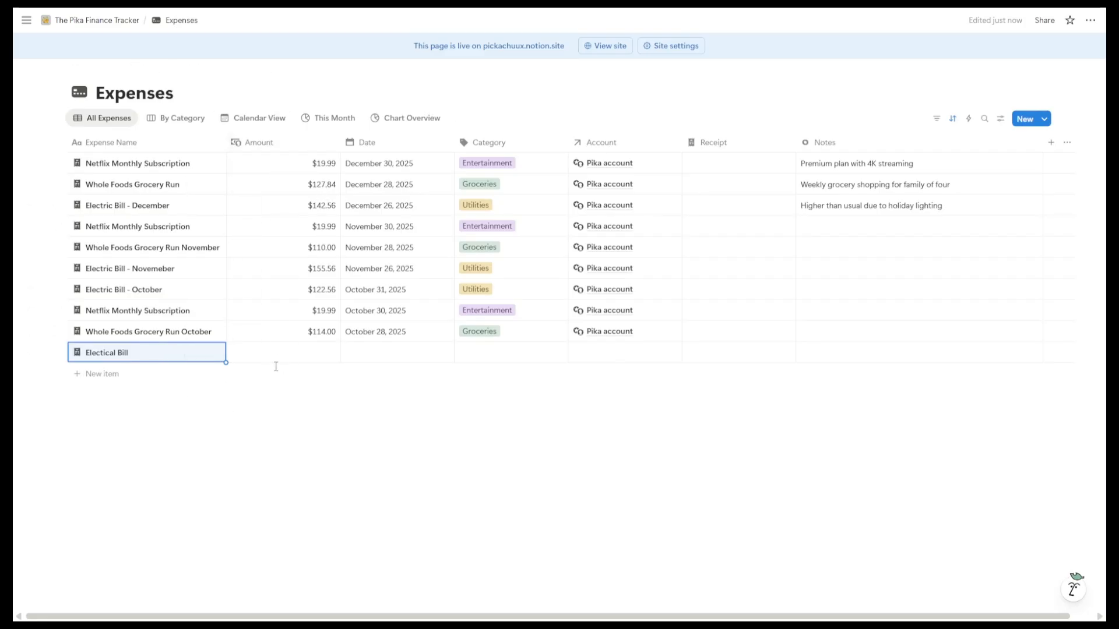
Step: Inspect the category options available for the Electical Bill expense
scroll(734, 382, "right", 1)
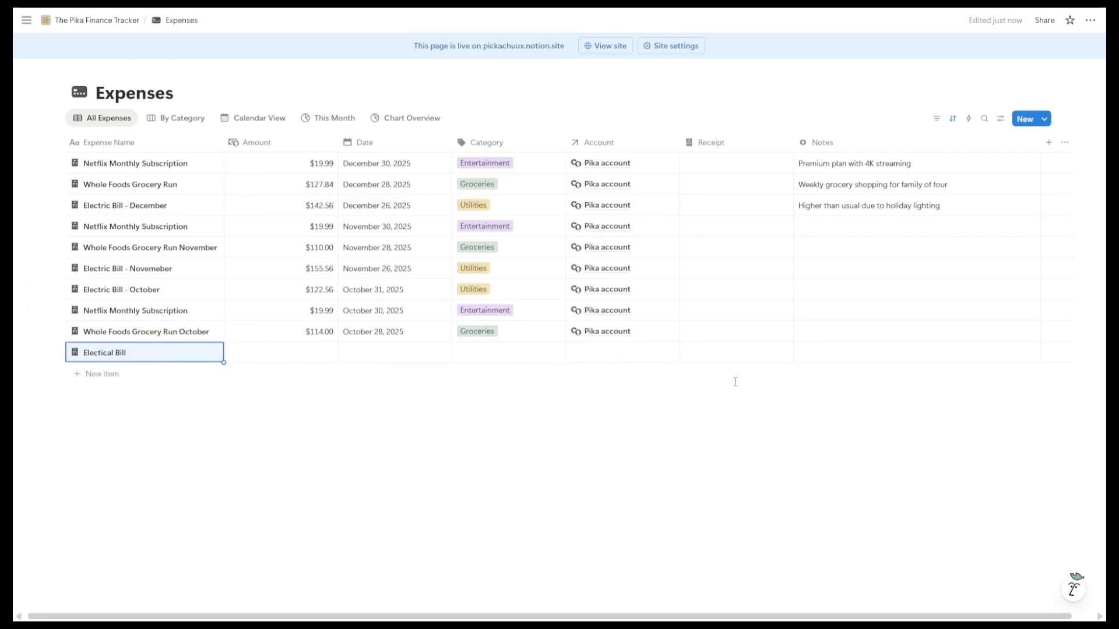
left_click(490, 358)
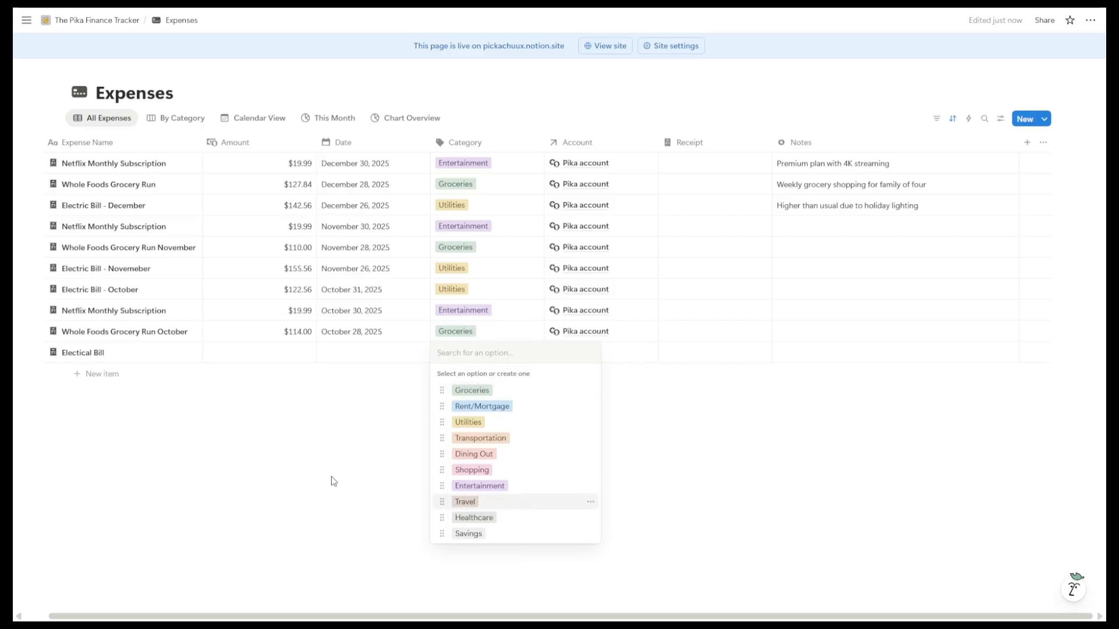
left_click(648, 401)
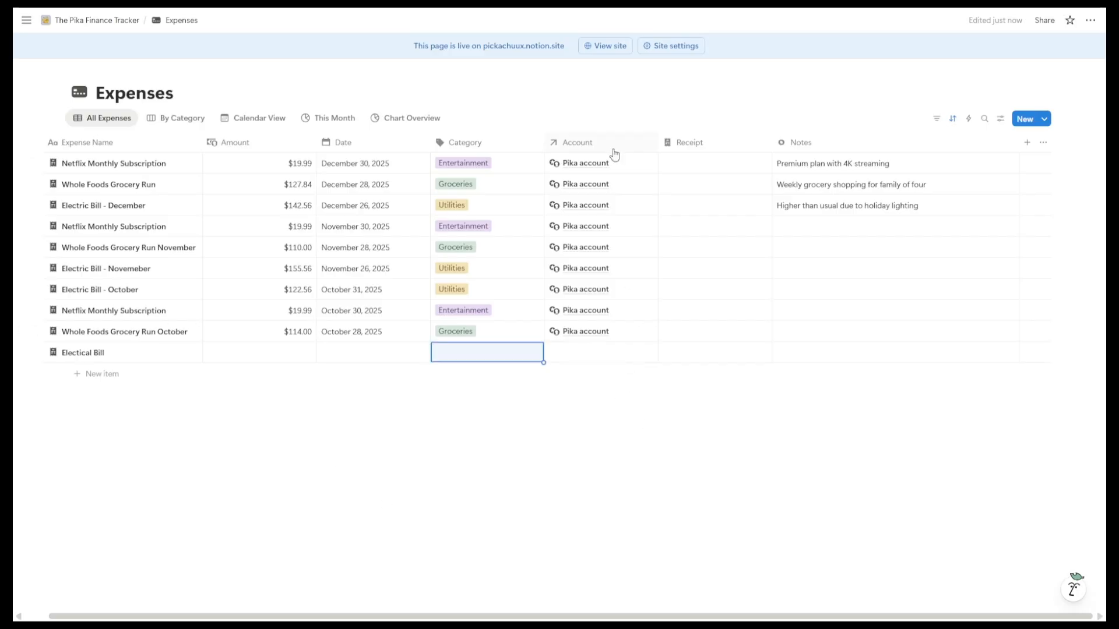
left_click(619, 432)
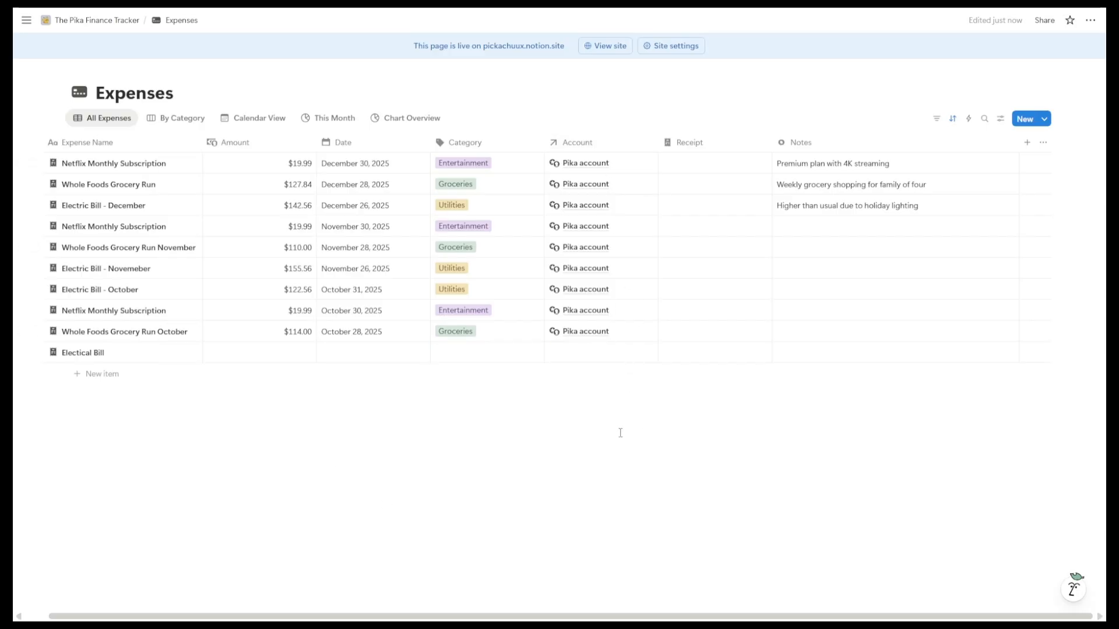
Step: Link the Electical Bill expense to the Pika account
left_click(592, 354)
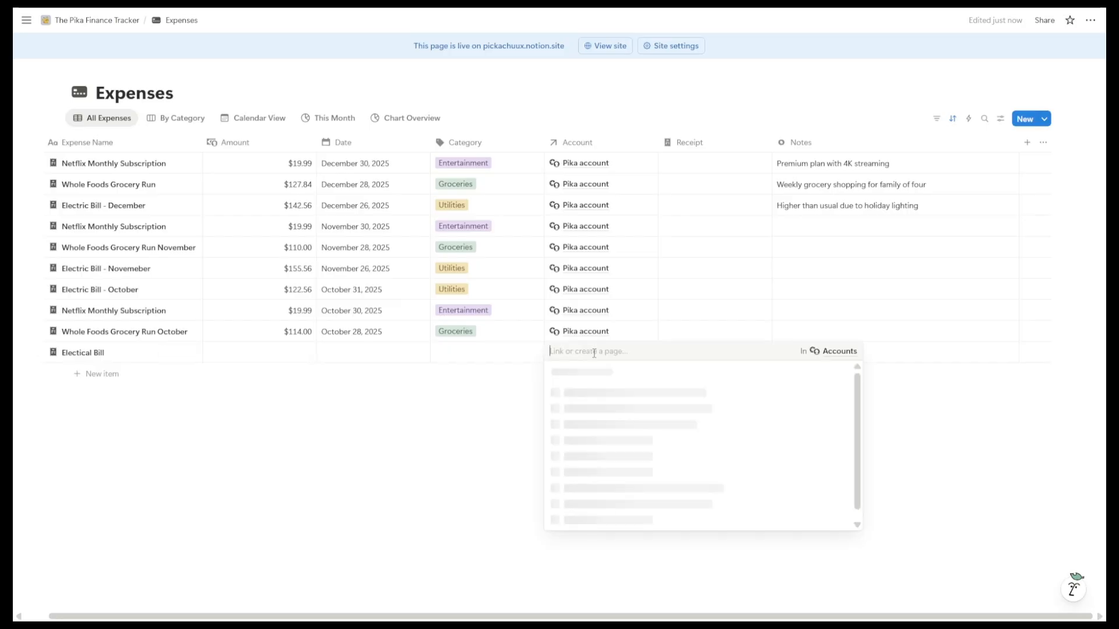
left_click(585, 393)
key("Escape")
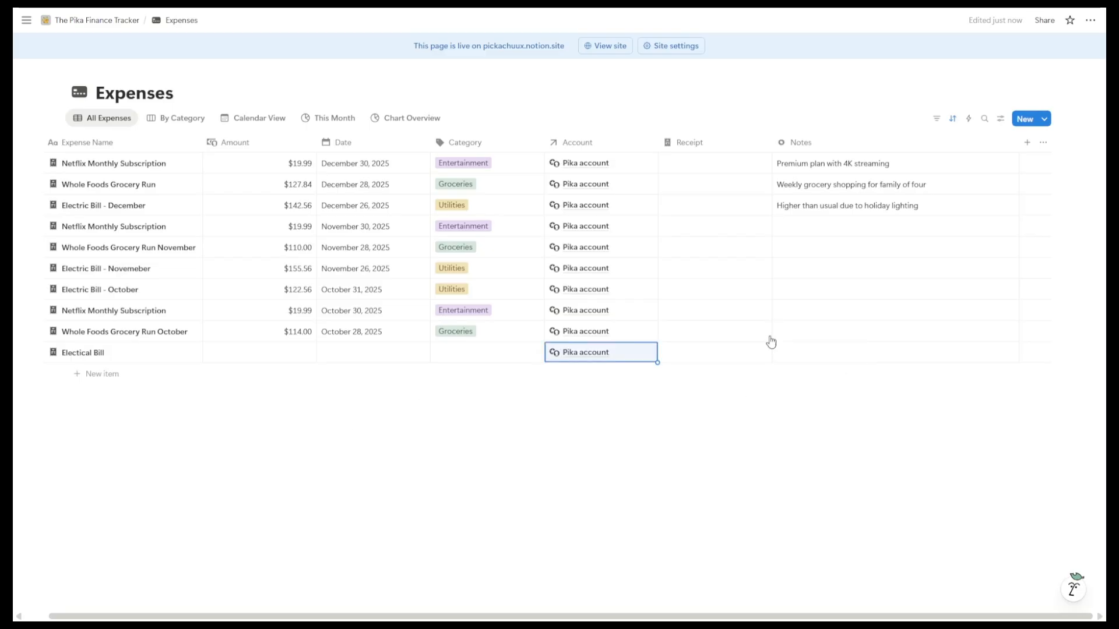
Step: Check the receipt file upload and the Notes field of the Electical Bill expense without adding anything
left_click(714, 352)
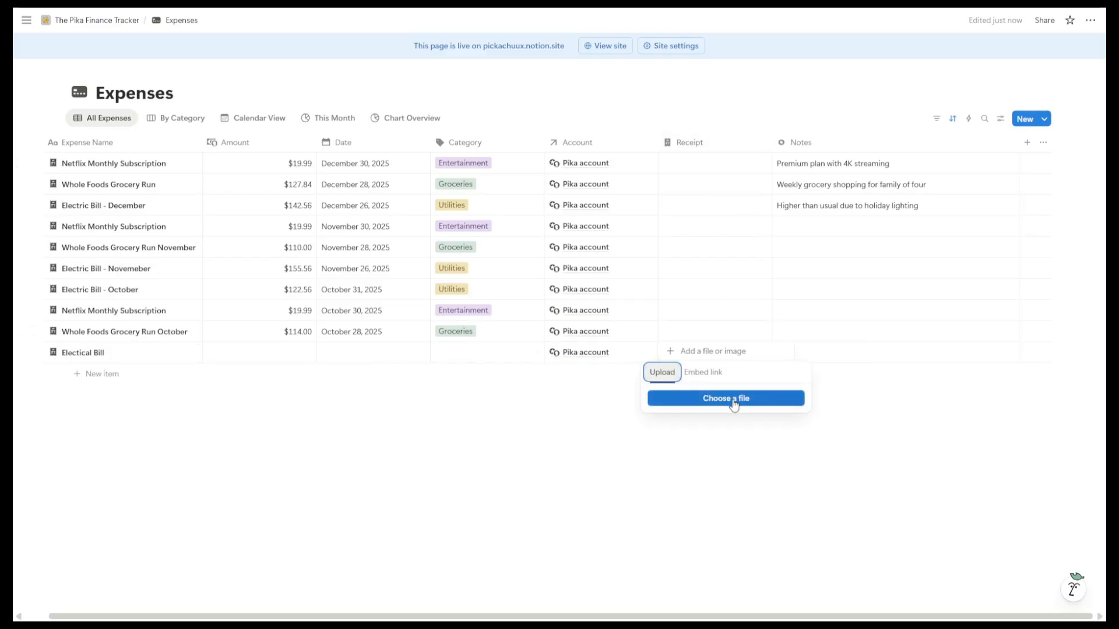
left_click(733, 402)
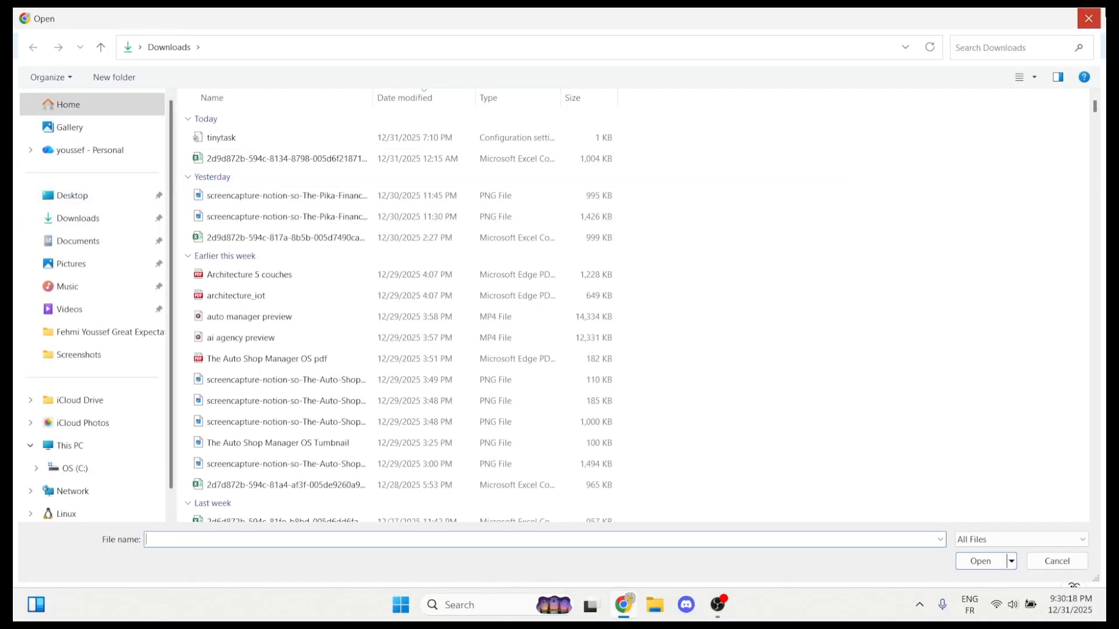
key("Escape")
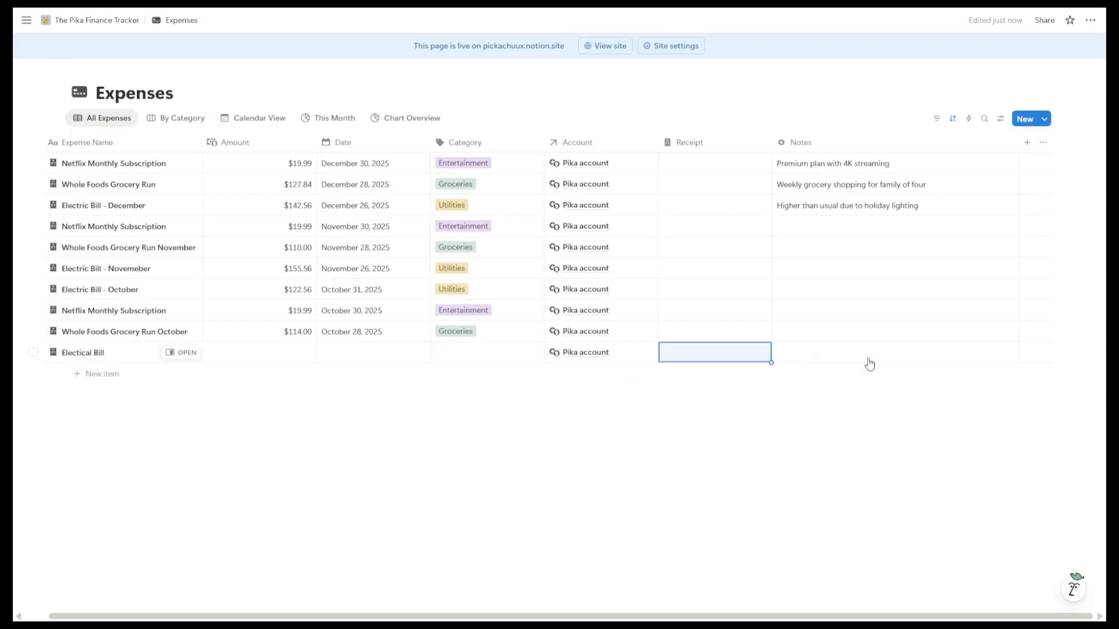
left_click(864, 357)
key("Escape")
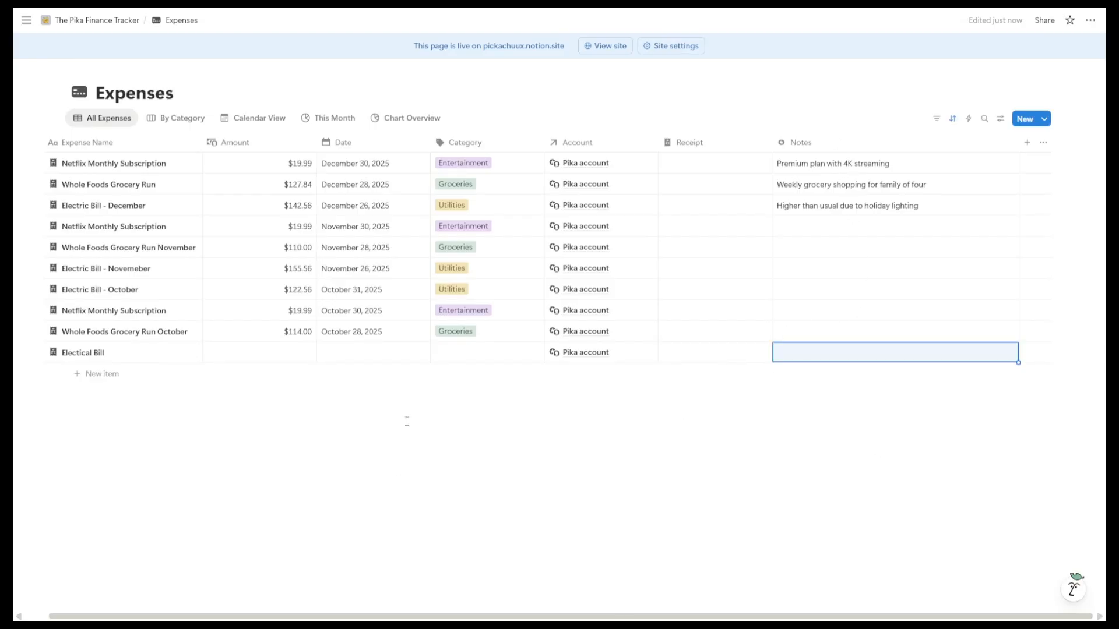
Step: View the expenses grouped by category and look across all the category columns
left_click(185, 118)
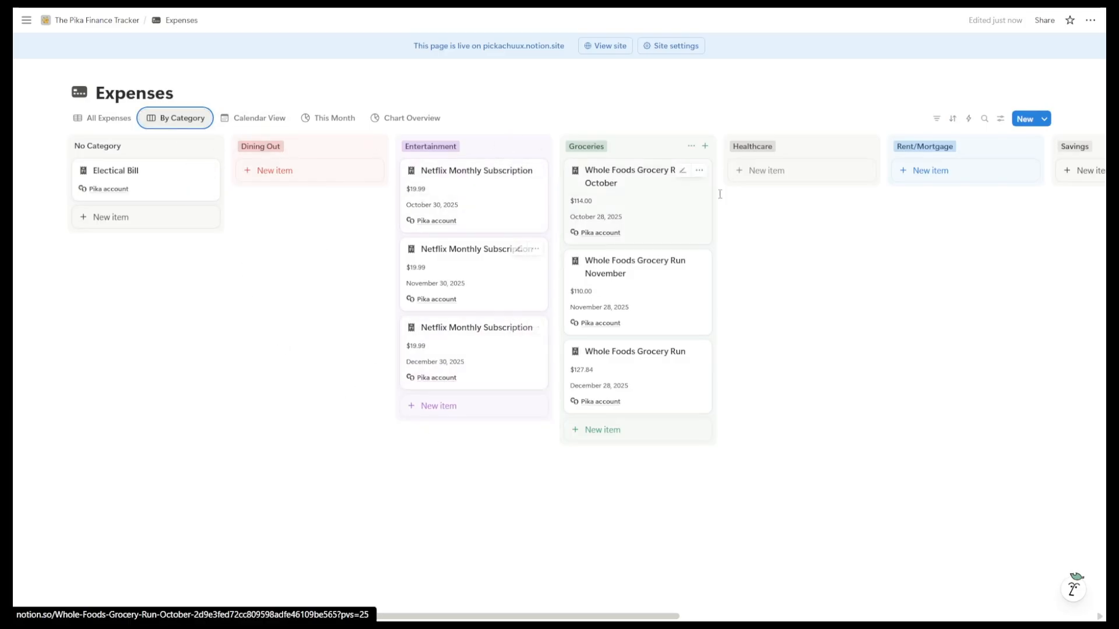
scroll(854, 321, "right", 5)
scroll(854, 321, "right", 4)
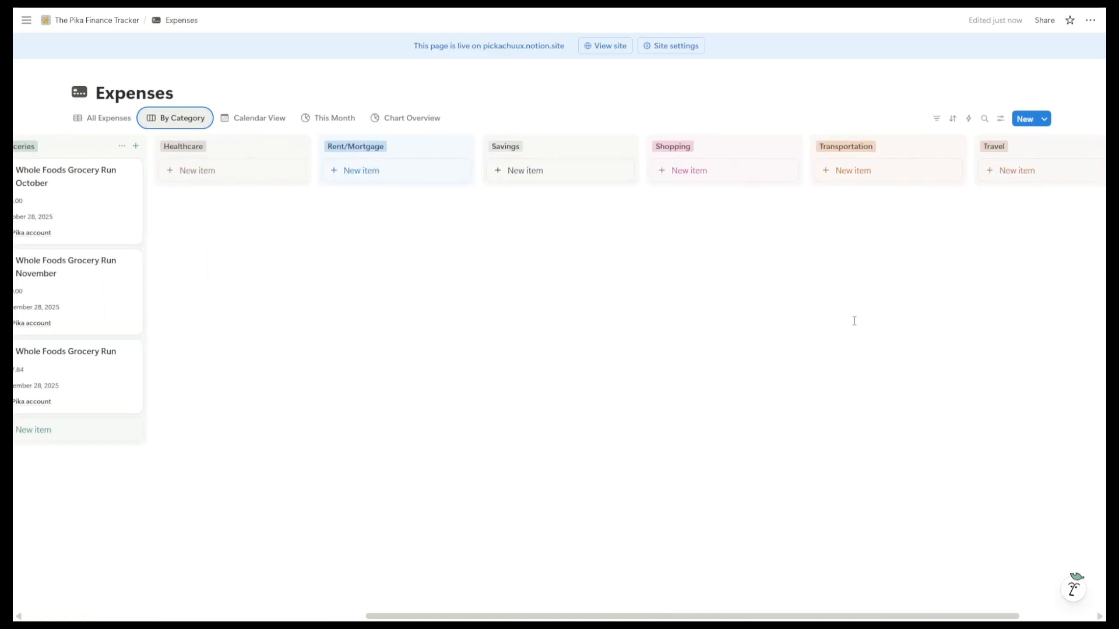
scroll(849, 323, "left", 6)
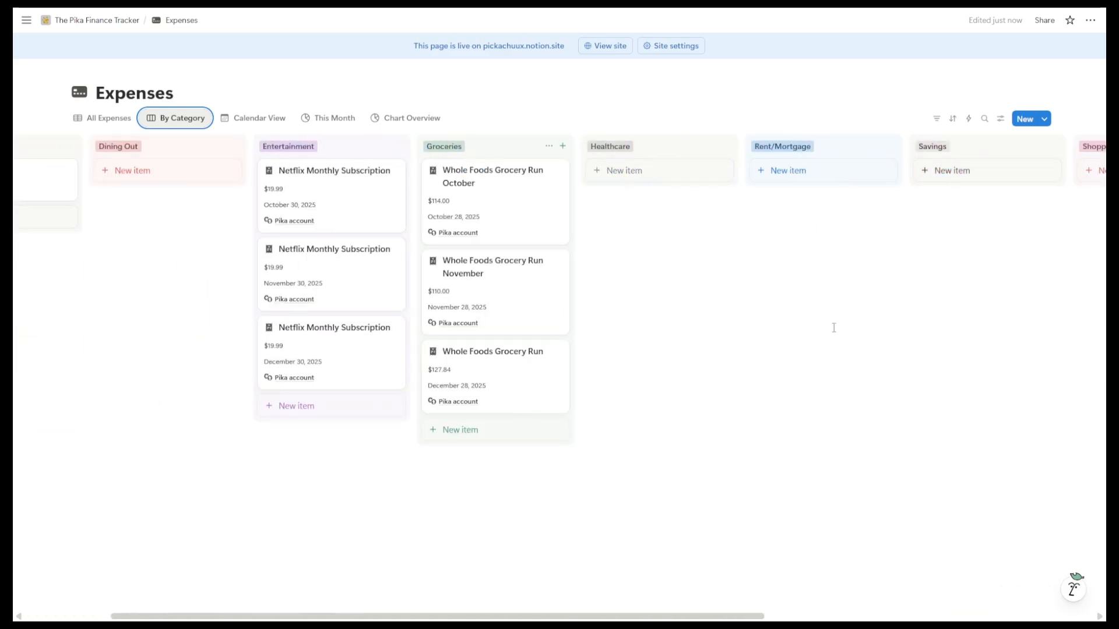
Step: Review the expenses in the calendar, This Month and Chart Overview views, ending on the full expense list
left_click(260, 117)
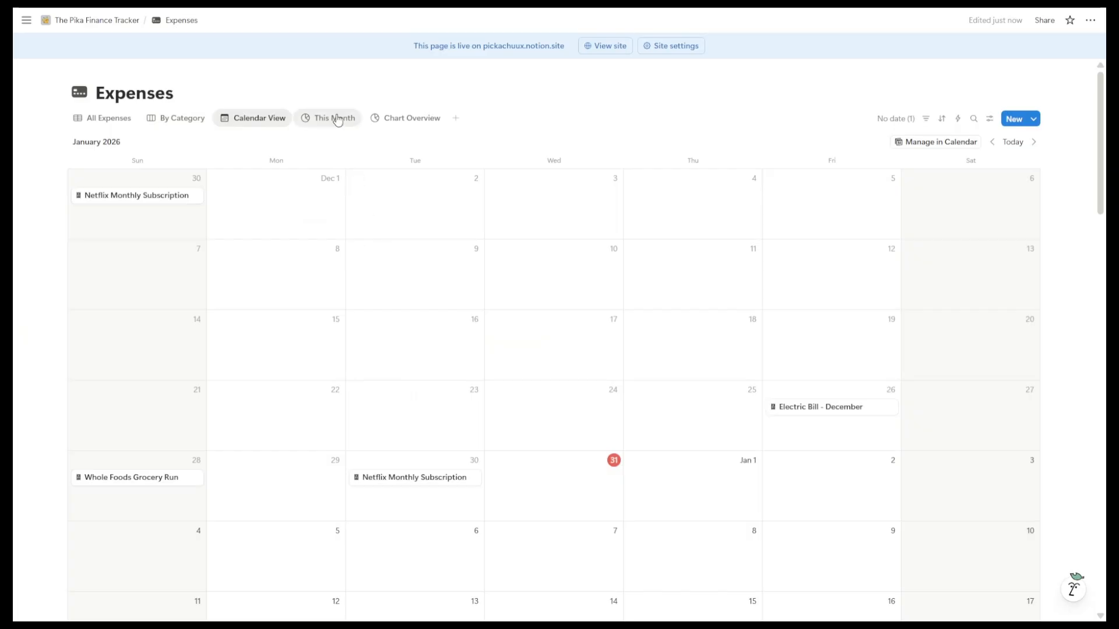
left_click(336, 119)
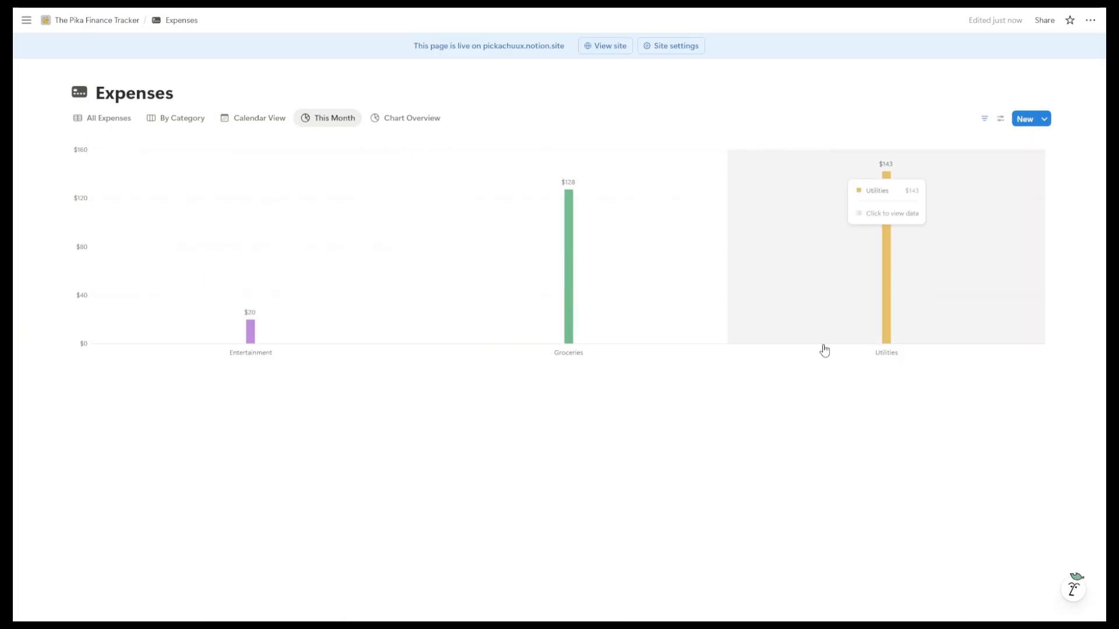
left_click(396, 117)
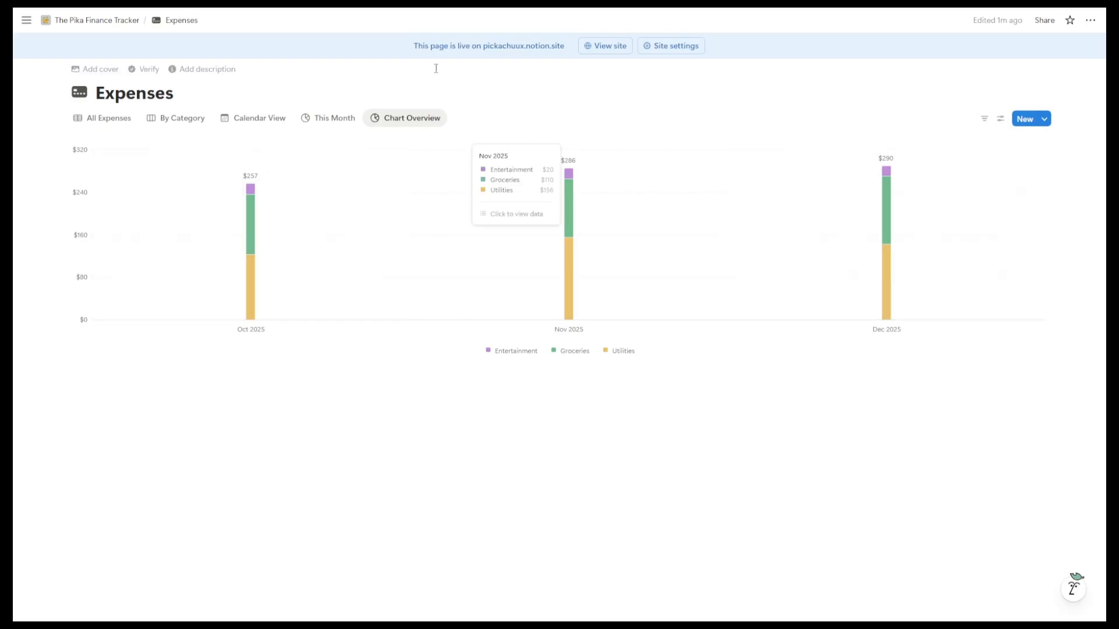
left_click(107, 119)
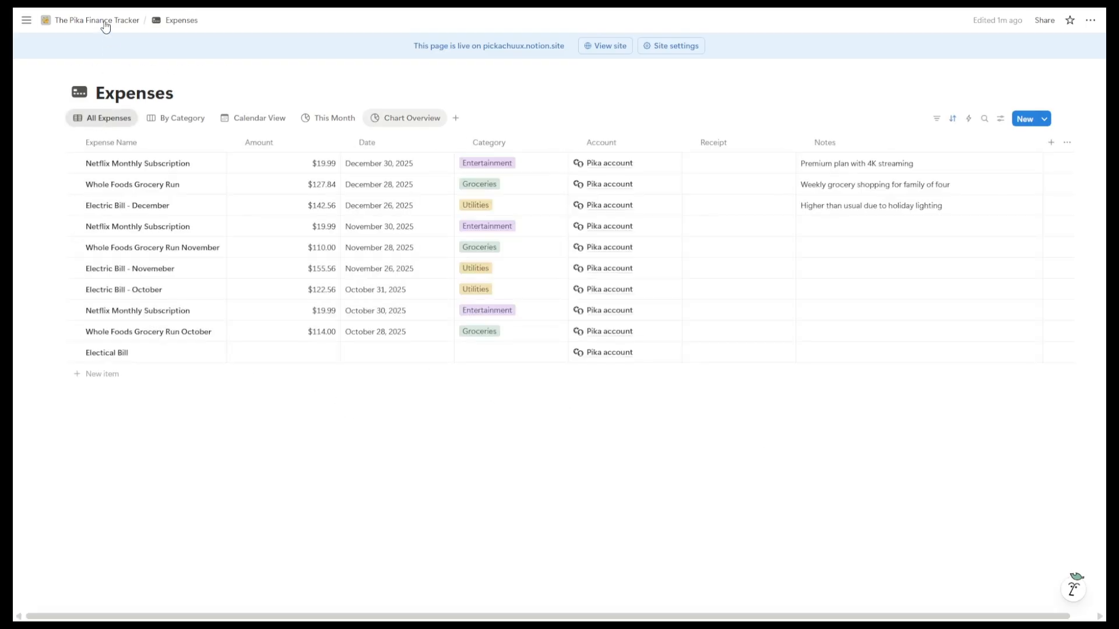
Step: Open the Accounts database from the tracker's main page and inspect the type options for the Pika account
left_click(104, 23)
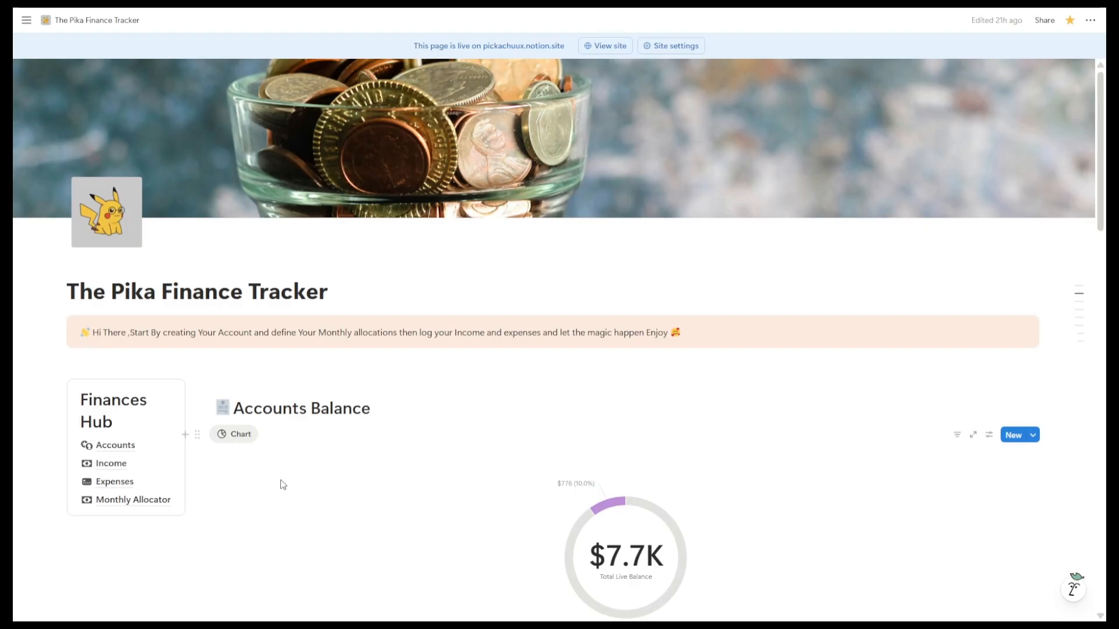
left_click(115, 445)
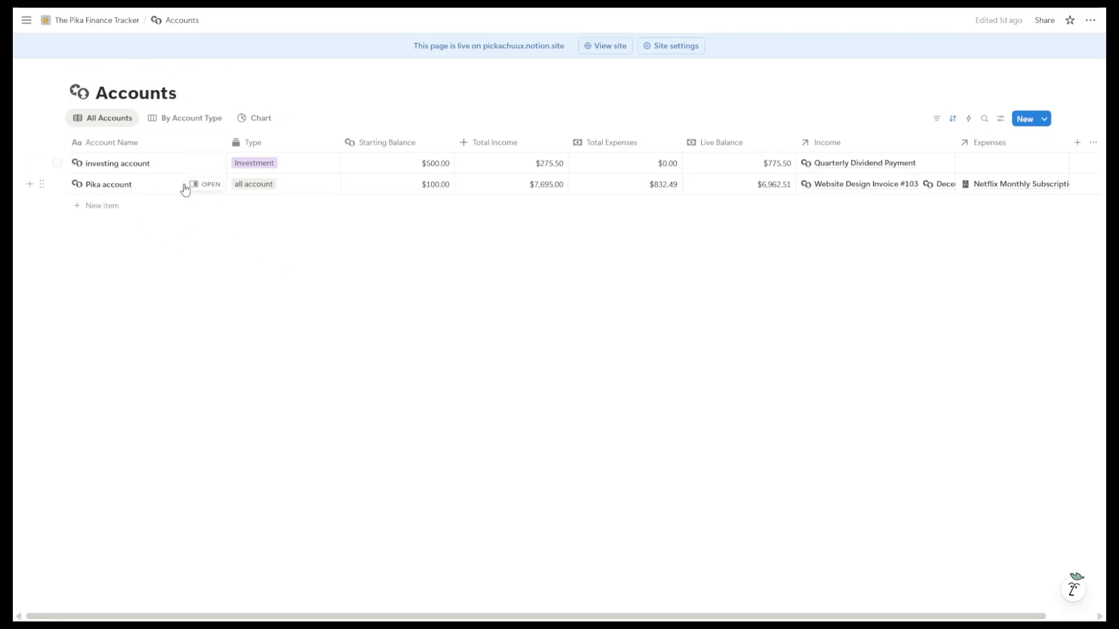
left_click(282, 193)
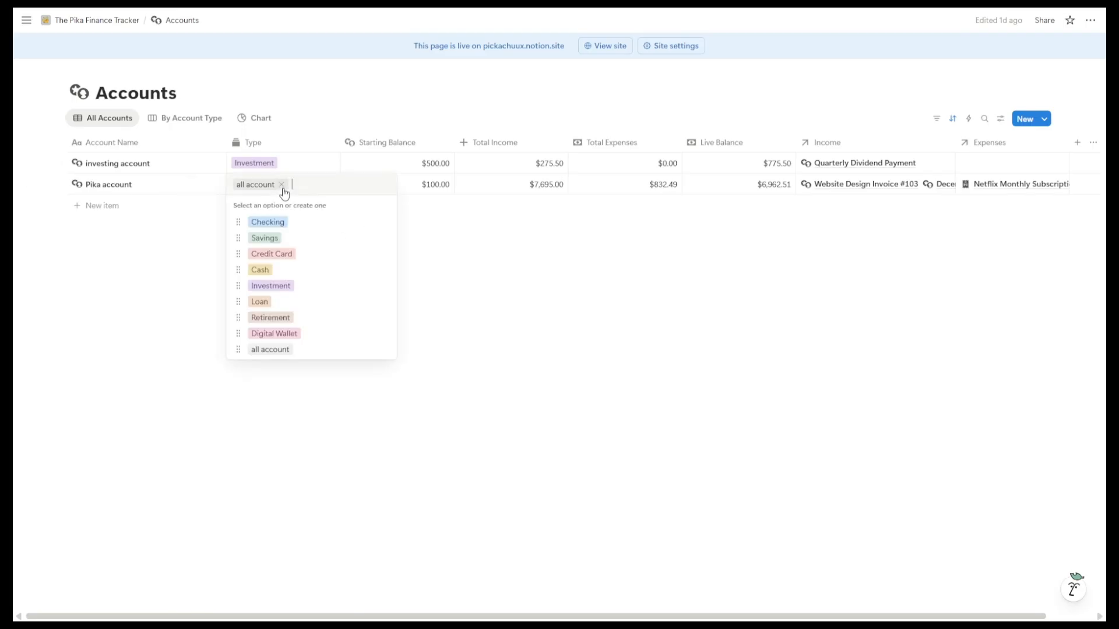
key("Escape")
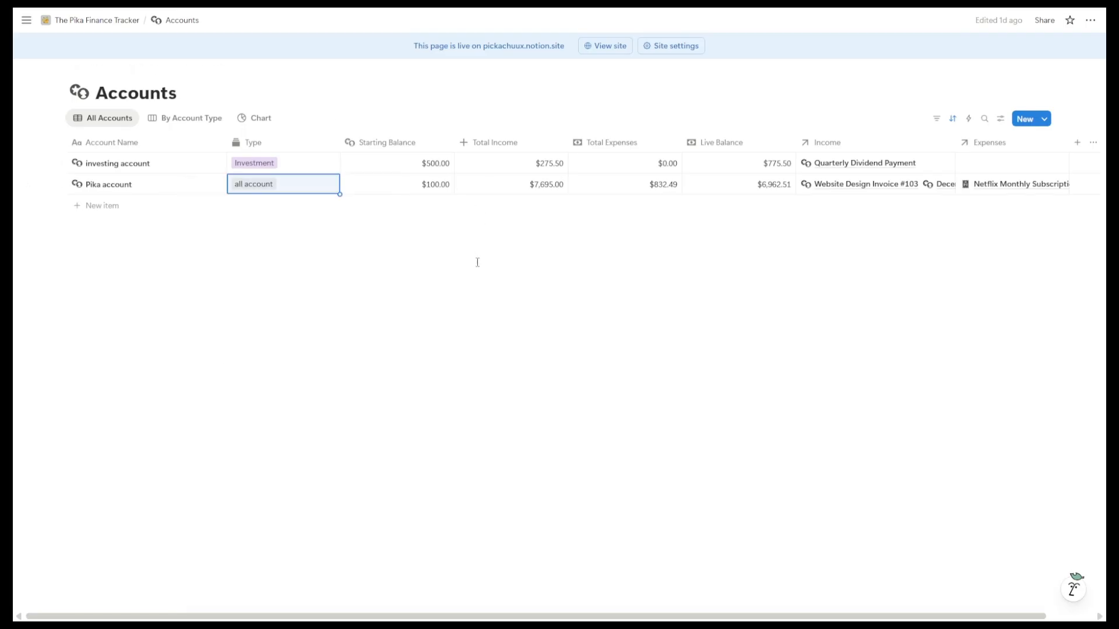
Step: Inspect how the Pika account's Total Income rollup is configured
scroll(476, 260, "right", 2)
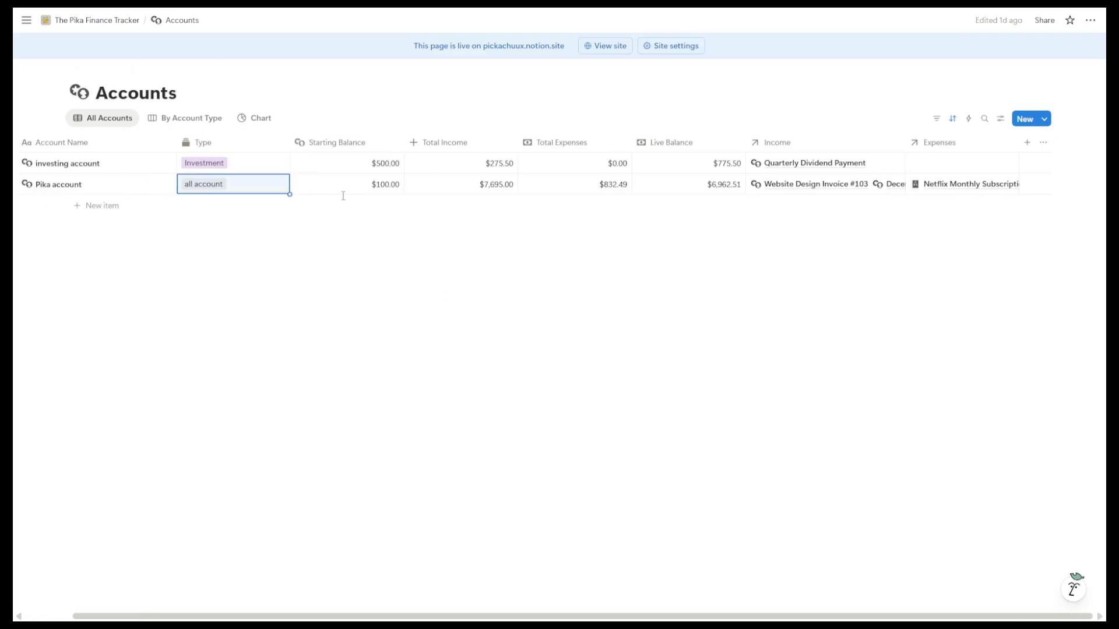
left_click(457, 187)
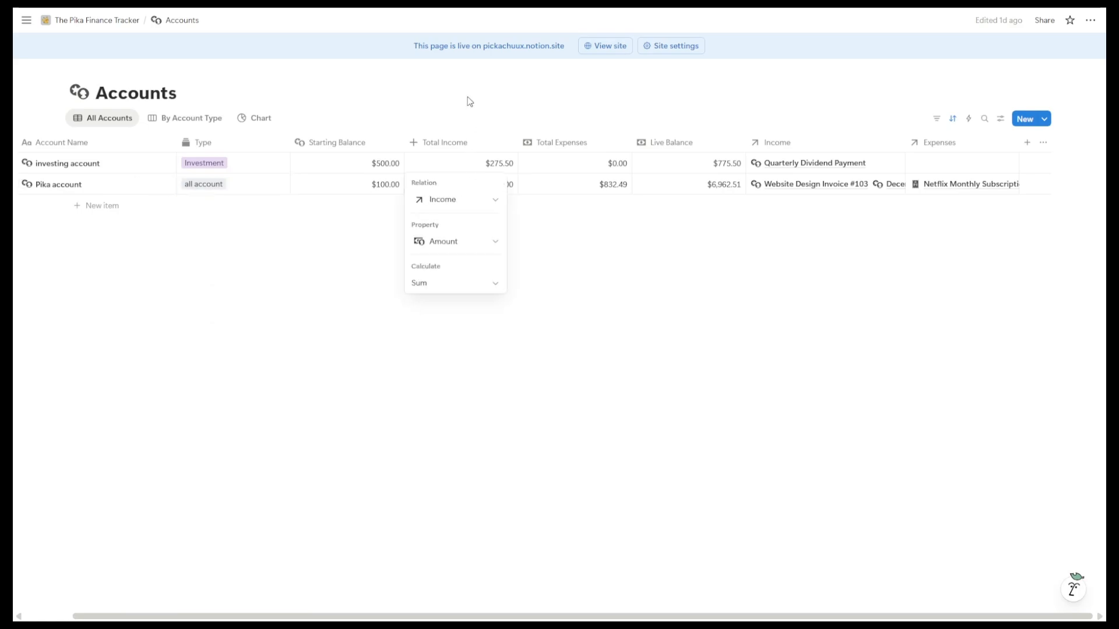
key("Escape")
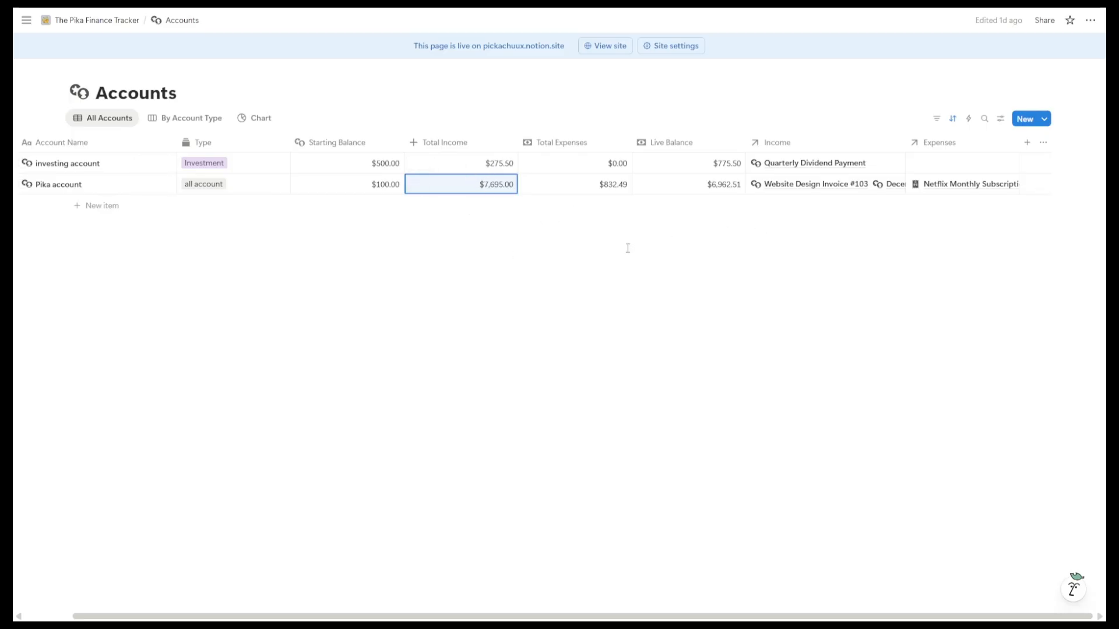
left_click(605, 250)
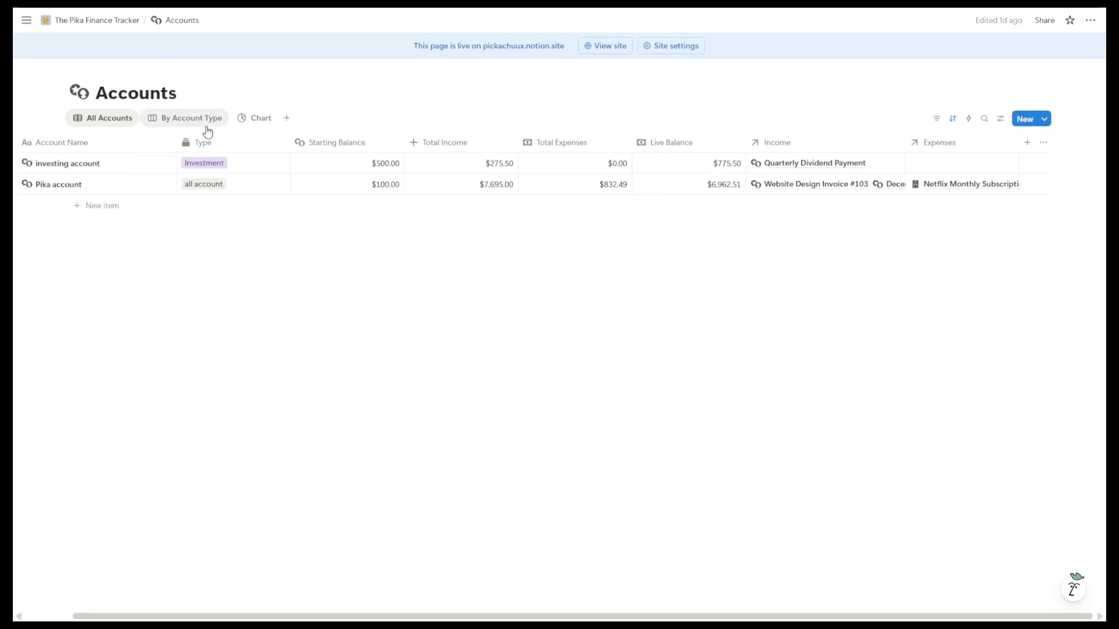
Step: View the accounts' balance chart and look across the board grouped by account type
left_click(256, 118)
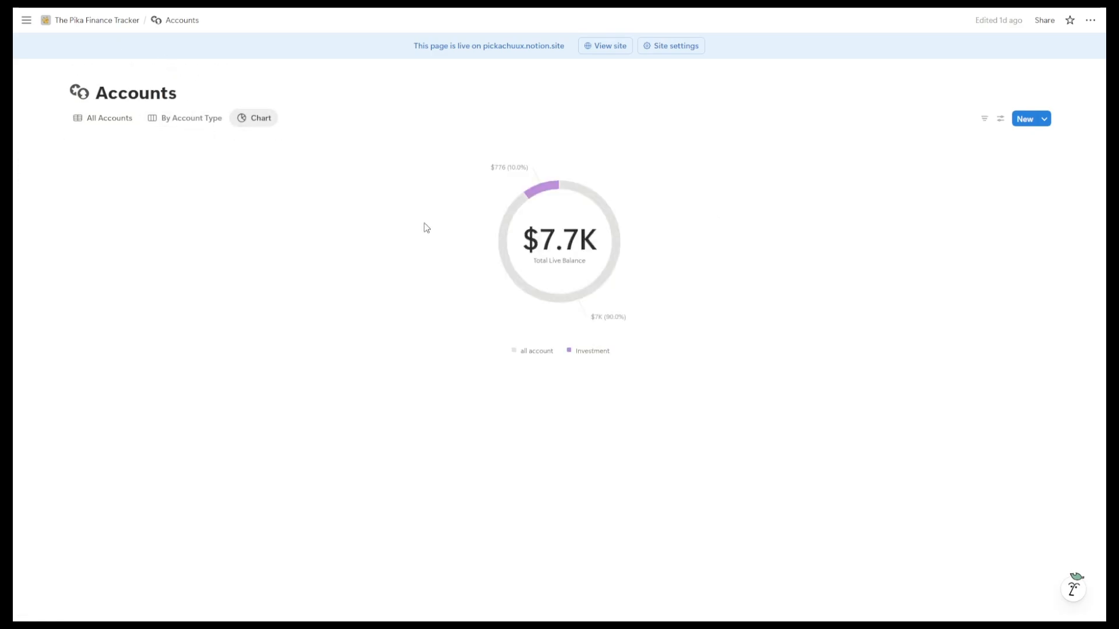
left_click(178, 123)
scroll(506, 303, "right", 7)
scroll(508, 303, "right", 3)
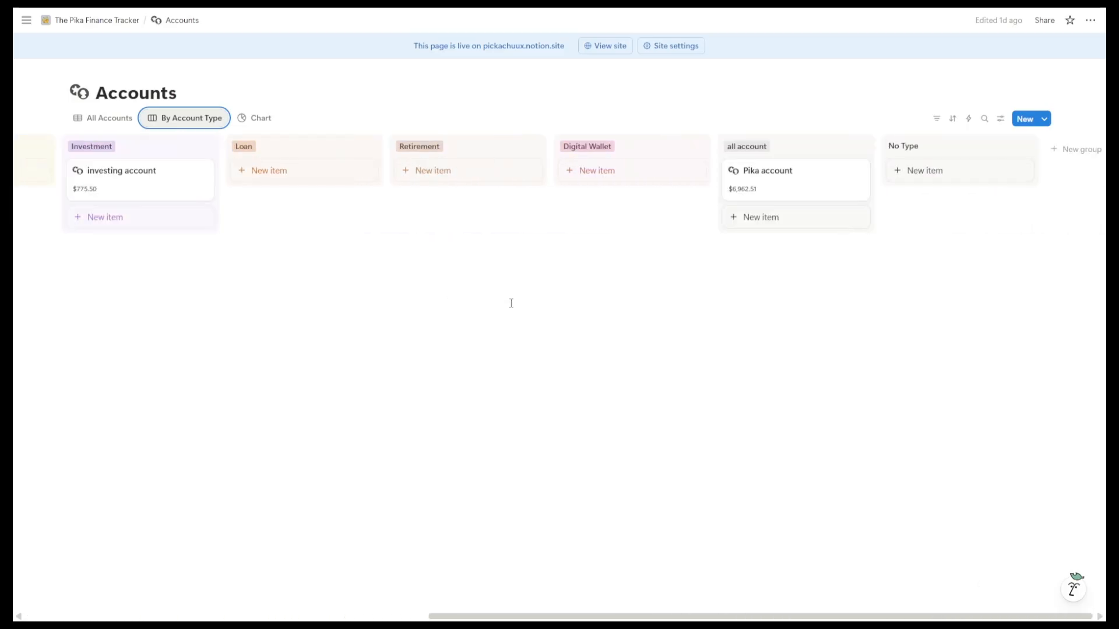
scroll(567, 327, "left", 8)
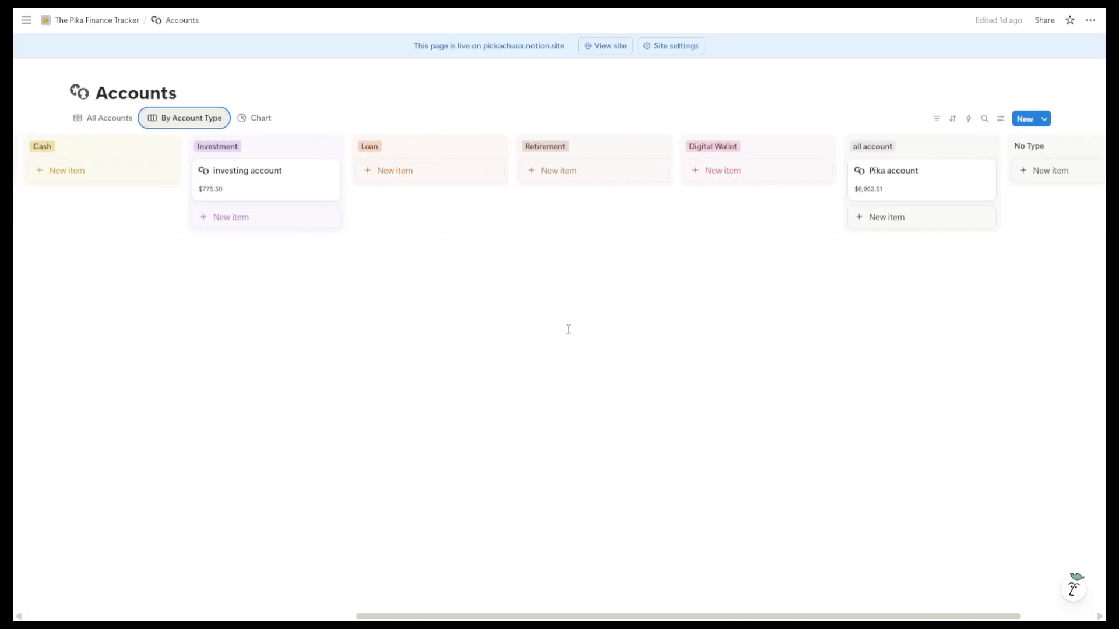
Step: Return to the tracker's main page and review its Accounts Balance chart and the sections below it
left_click(97, 23)
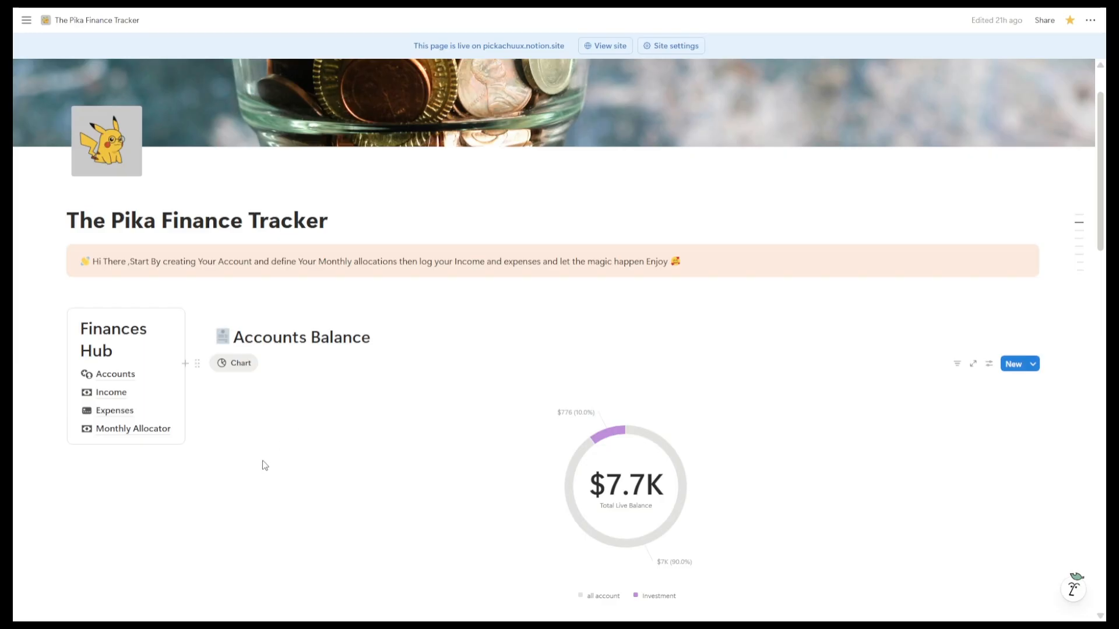
scroll(264, 464, "down", 2)
scroll(377, 404, "down", 3)
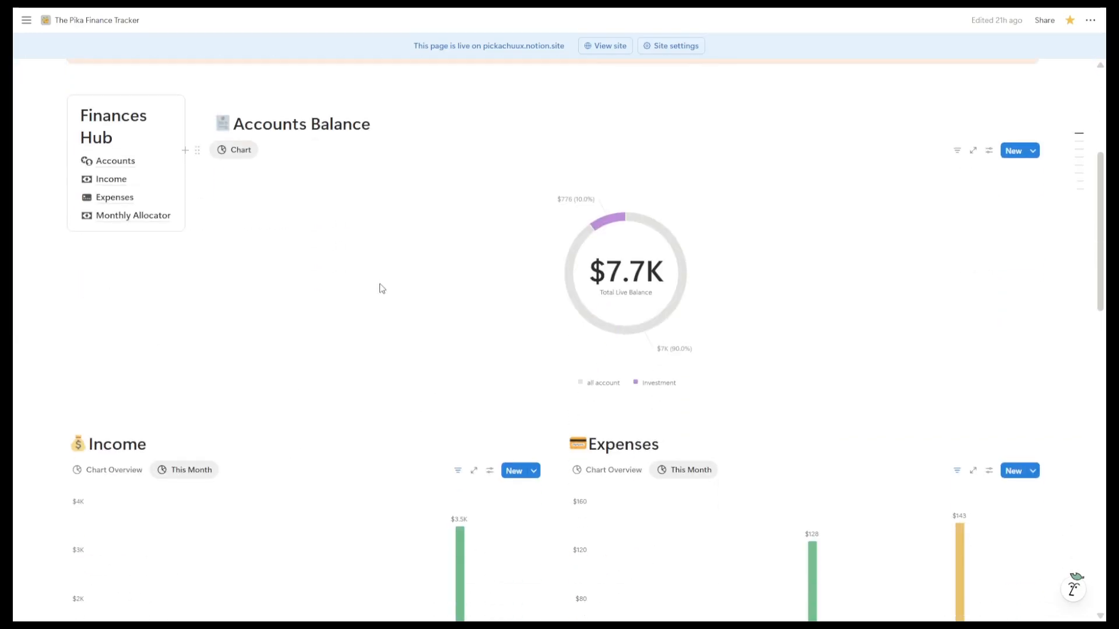
scroll(379, 294, "down", 4)
scroll(463, 343, "up", 4)
scroll(410, 252, "down", 7)
scroll(455, 383, "up", 7)
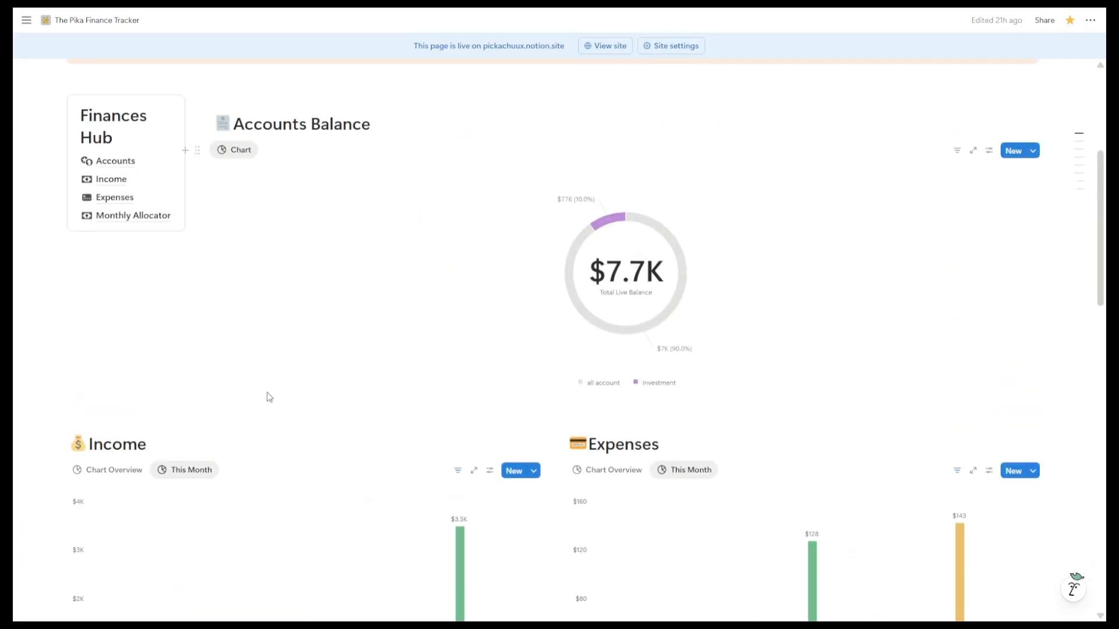
Step: Switch both the Income and Expenses charts on the main page to Chart Overview
scroll(365, 305, "down", 3)
left_click(113, 328)
left_click(611, 327)
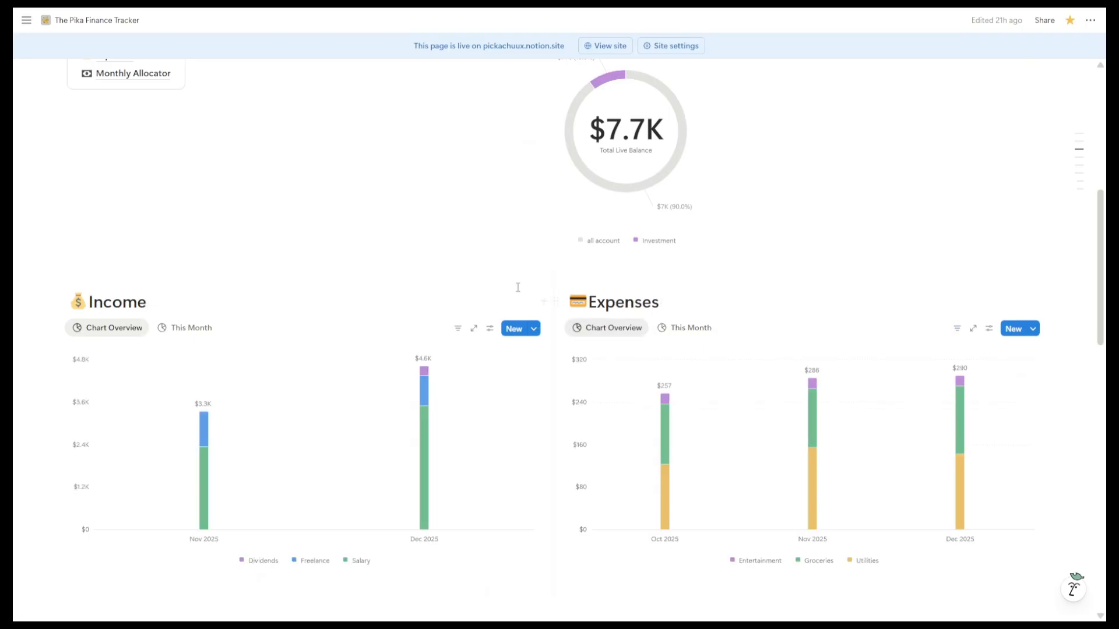
Step: Review the whole tracker dashboard, from the Finances Hub down through the Monthly Allocator to the call booking section
scroll(517, 287, "up", 9)
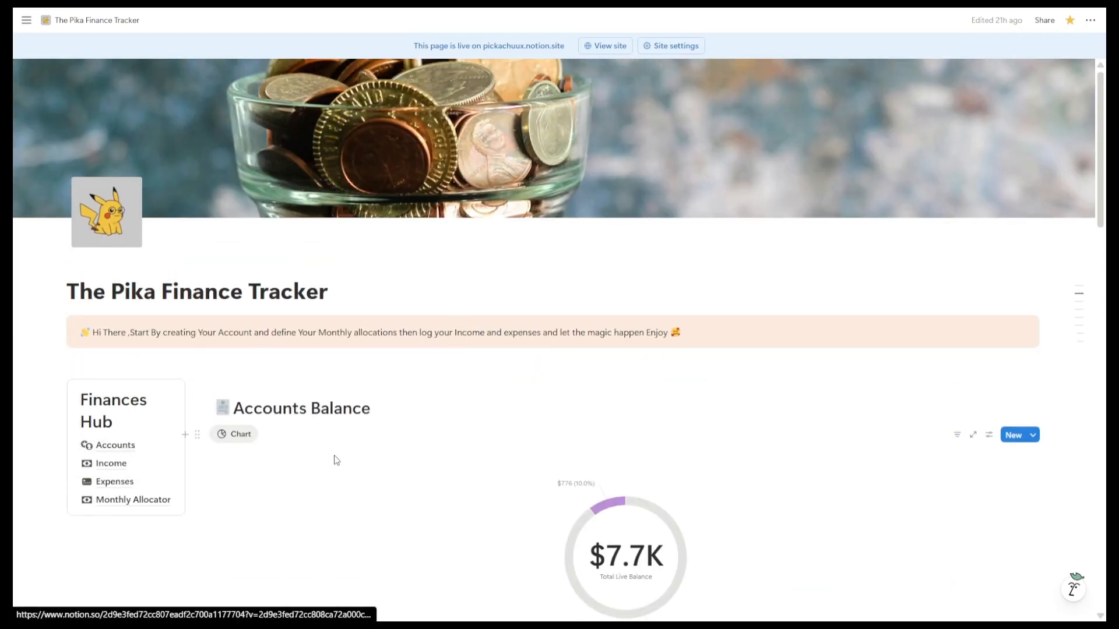
scroll(435, 428, "down", 3)
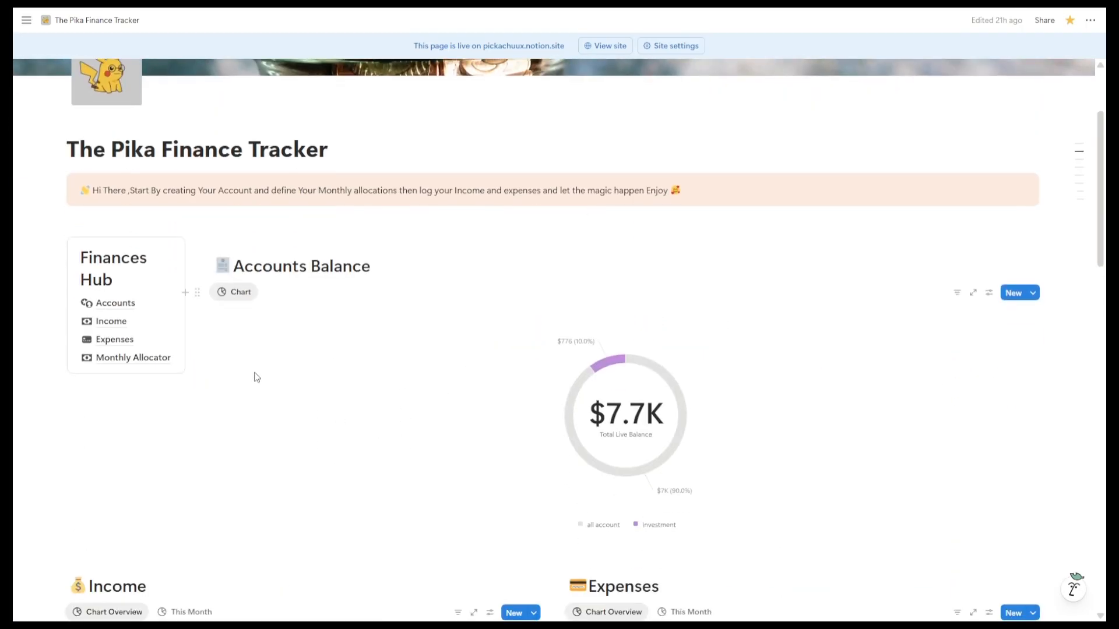
scroll(325, 420, "down", 9)
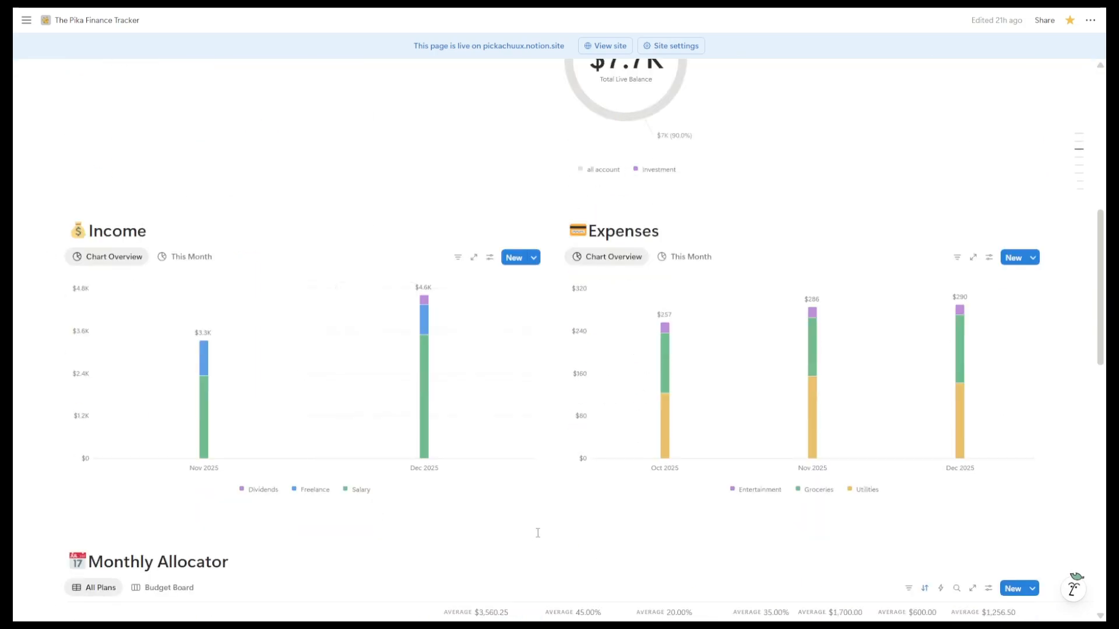
scroll(462, 479, "down", 1)
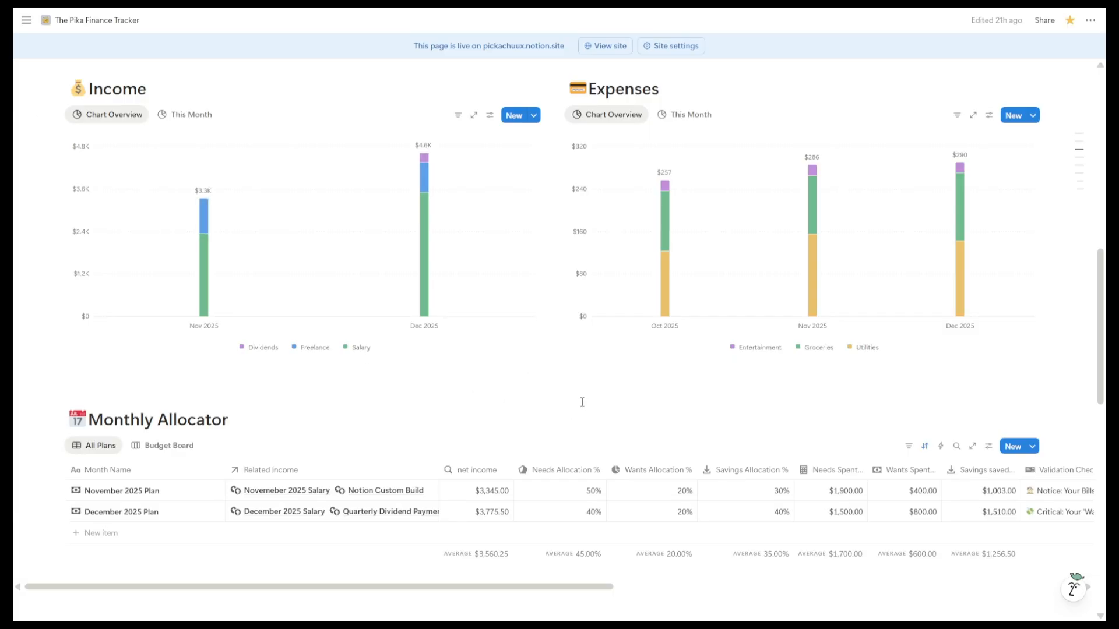
scroll(562, 412, "up", 10)
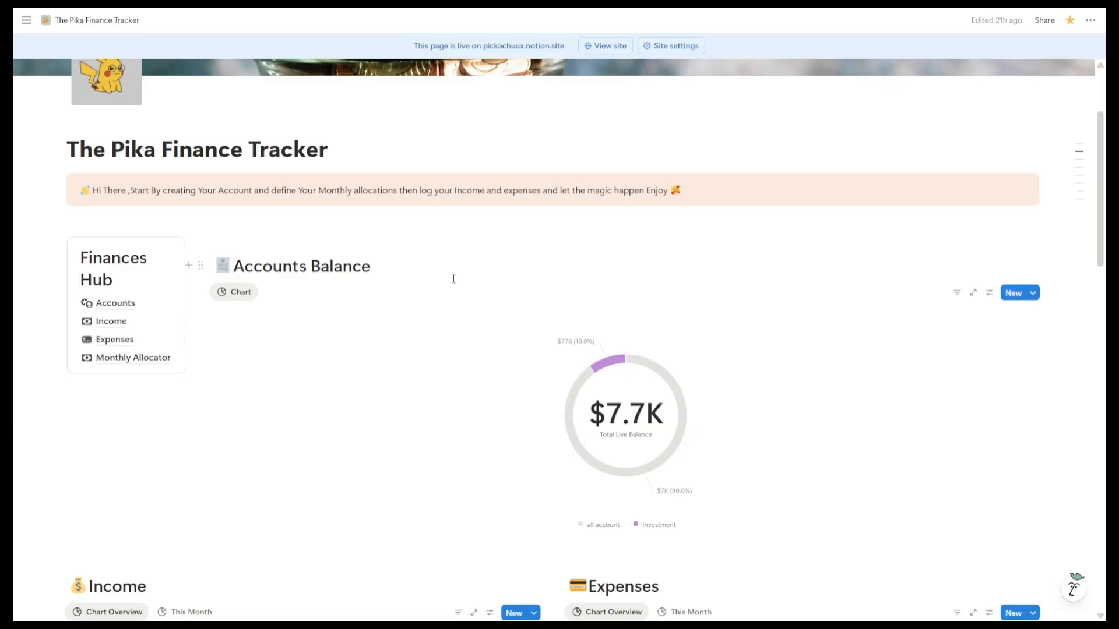
scroll(483, 324, "up", 2)
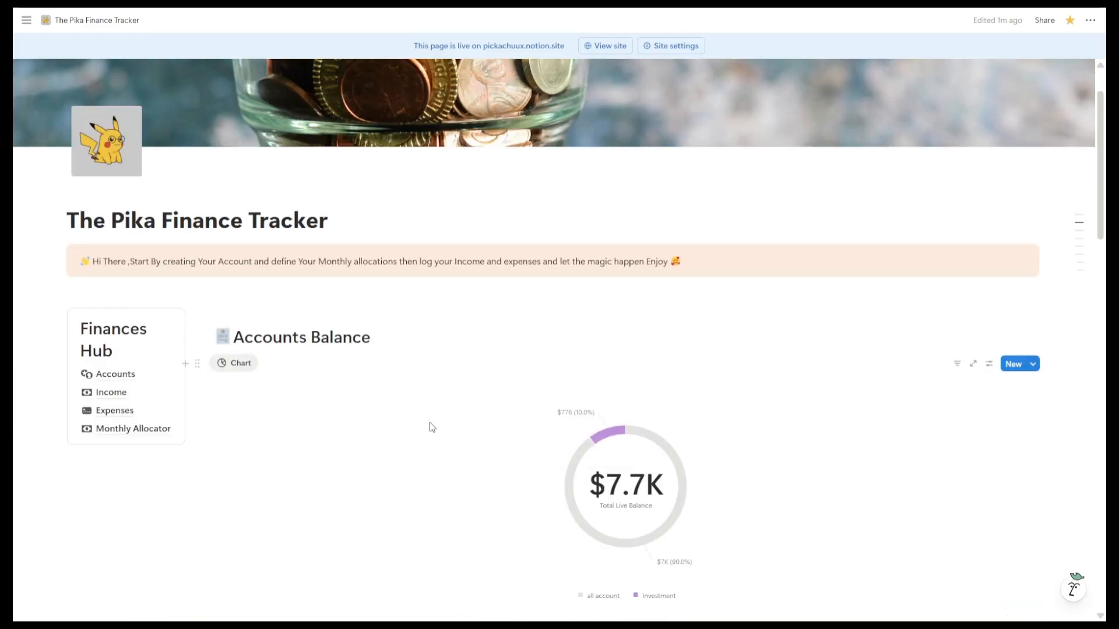
scroll(432, 427, "down", 13)
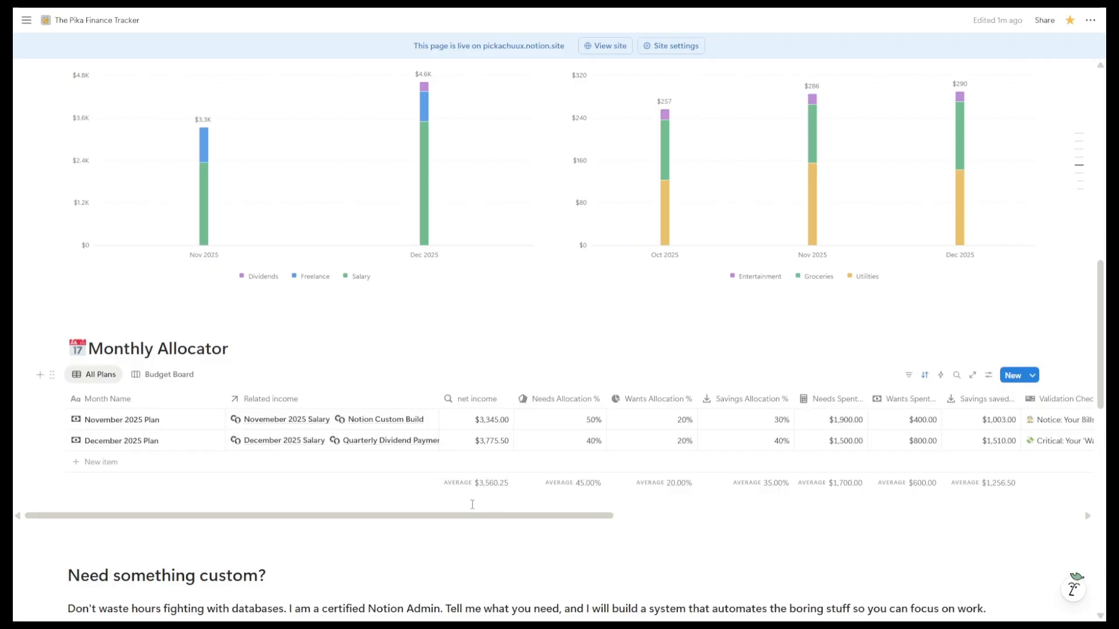
scroll(466, 502, "down", 1)
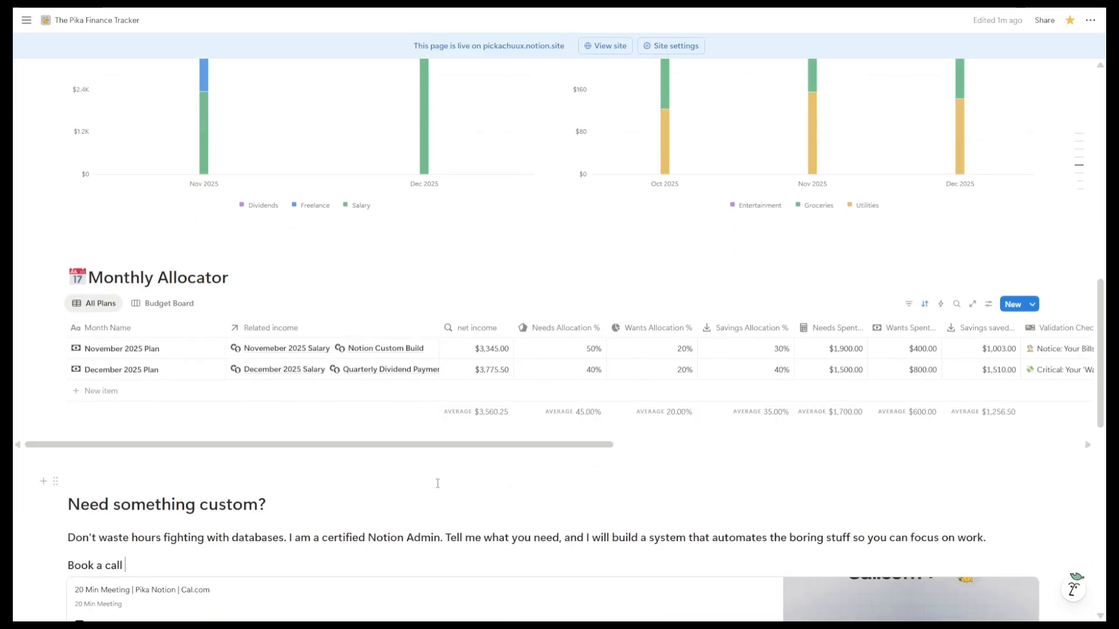
scroll(402, 350, "down", 2)
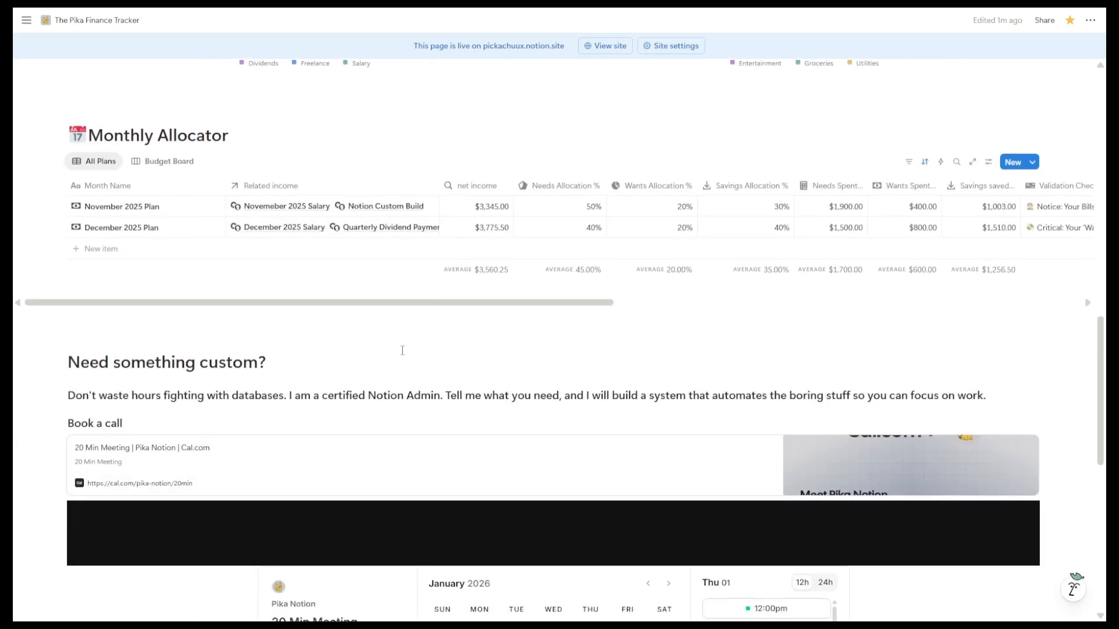
Step: Examine the Book a call section's 20 Min Meeting calendar and available time slots, and return to the beginning of the tracker page
scroll(353, 356, "down", 2)
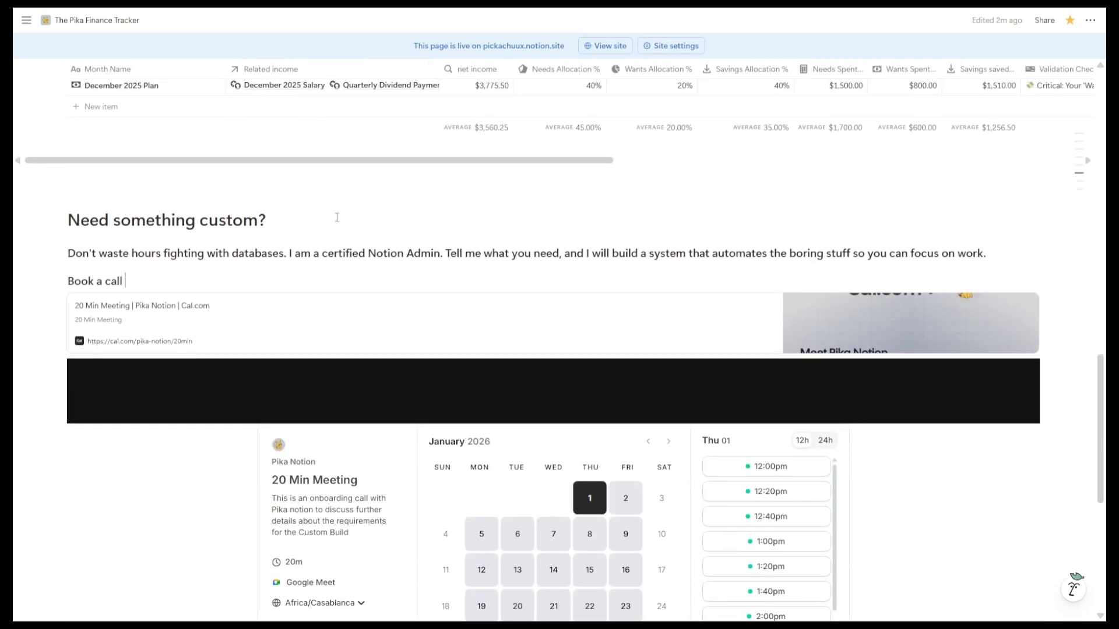
scroll(337, 217, "down", 1)
scroll(562, 207, "down", 1)
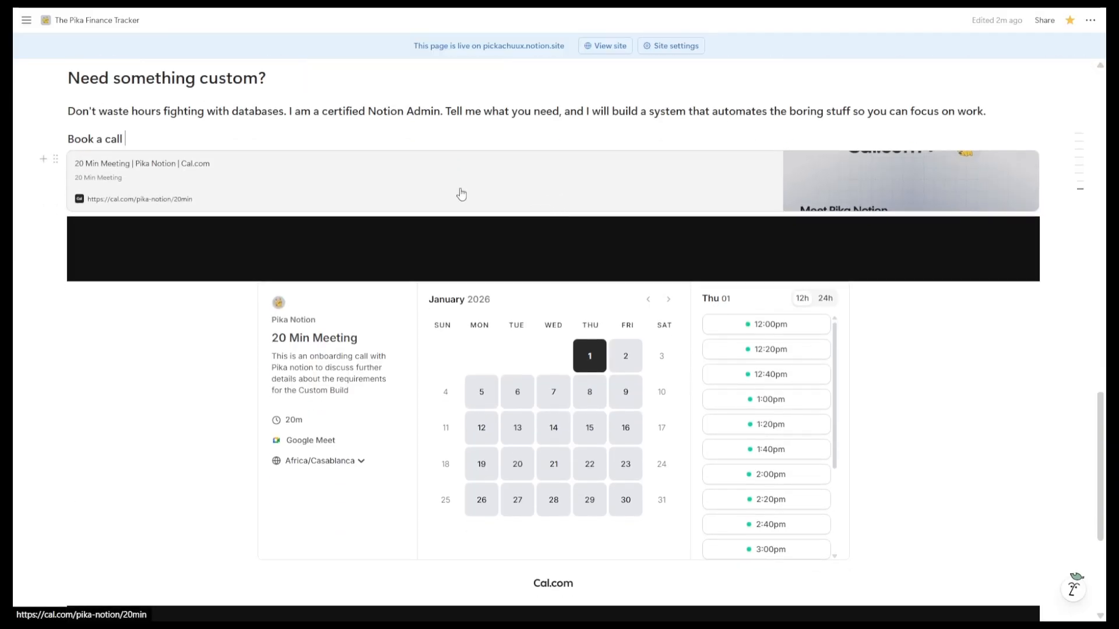
scroll(461, 194, "down", 1)
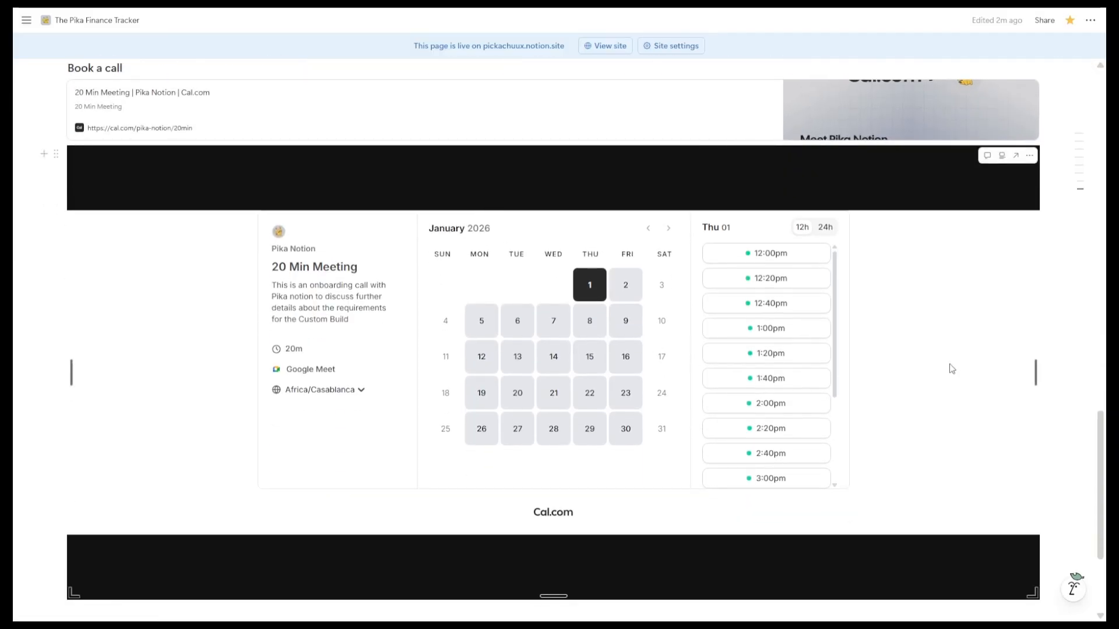
scroll(775, 402, "down", 1)
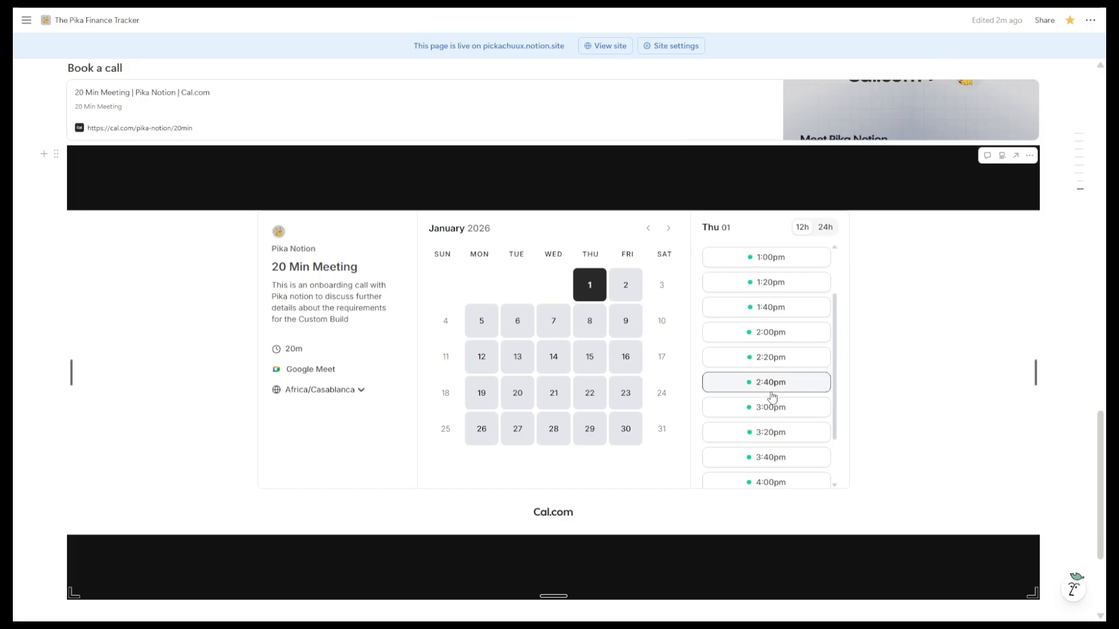
scroll(775, 400, "up", 6)
scroll(869, 393, "down", 3)
scroll(833, 387, "up", 4)
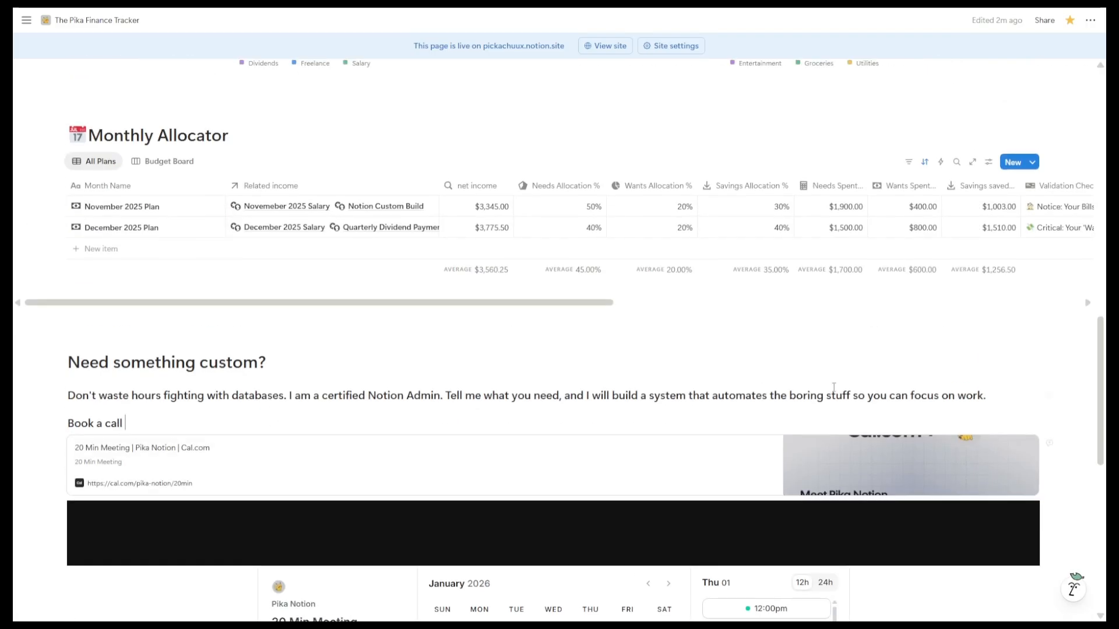
scroll(833, 387, "up", 15)
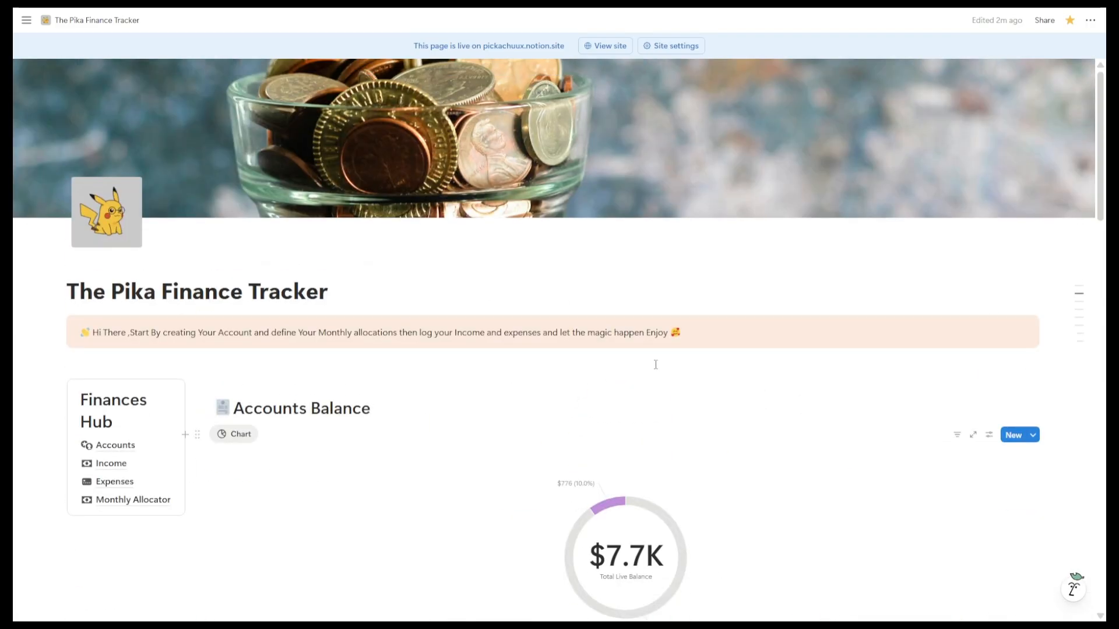